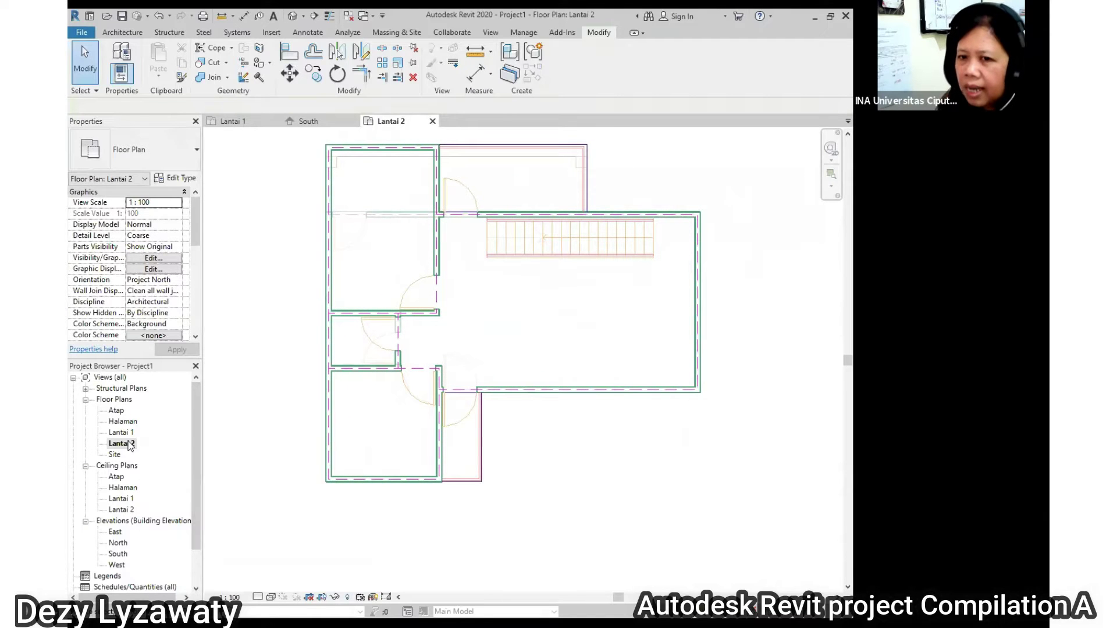
# Compare the Lantai 1 and Lantai 2 floor plans, finishing with the Lantai 1 plan open
pyautogui.moveTo(373, 409); pyautogui.dragTo(371, 415, button='middle')
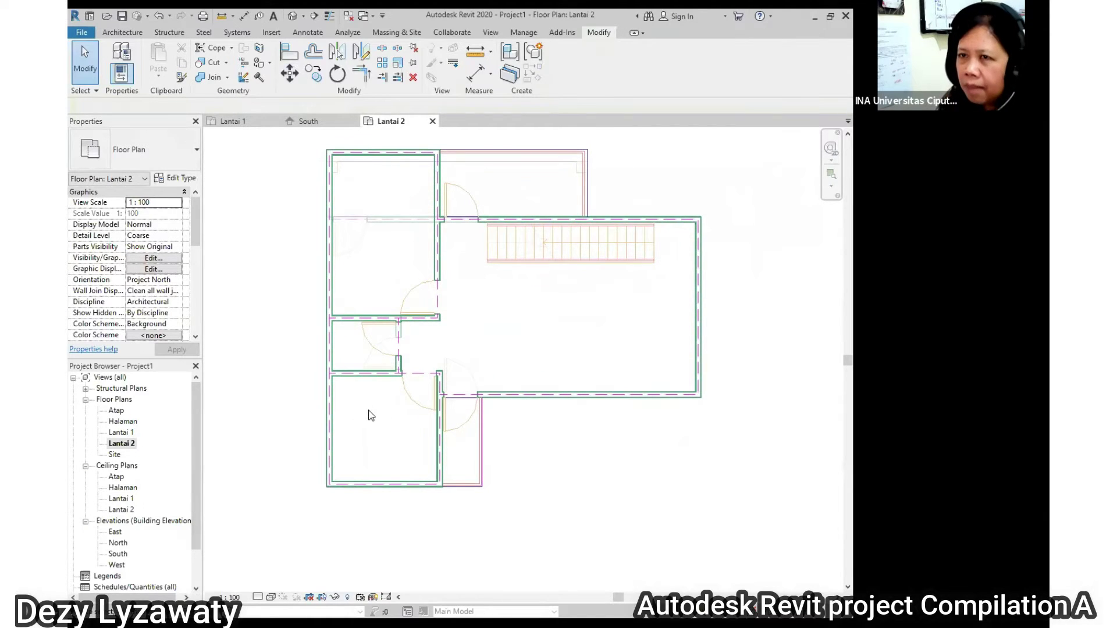
pyautogui.doubleClick(128, 433)
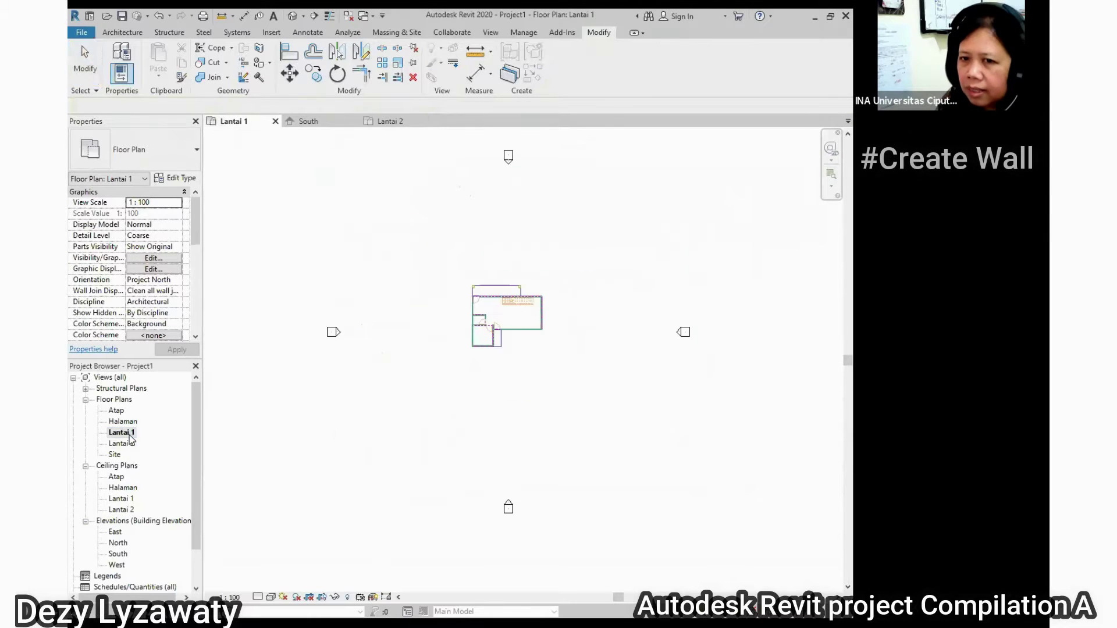
pyautogui.moveTo(369, 431); pyautogui.dragTo(356, 479, button='middle')
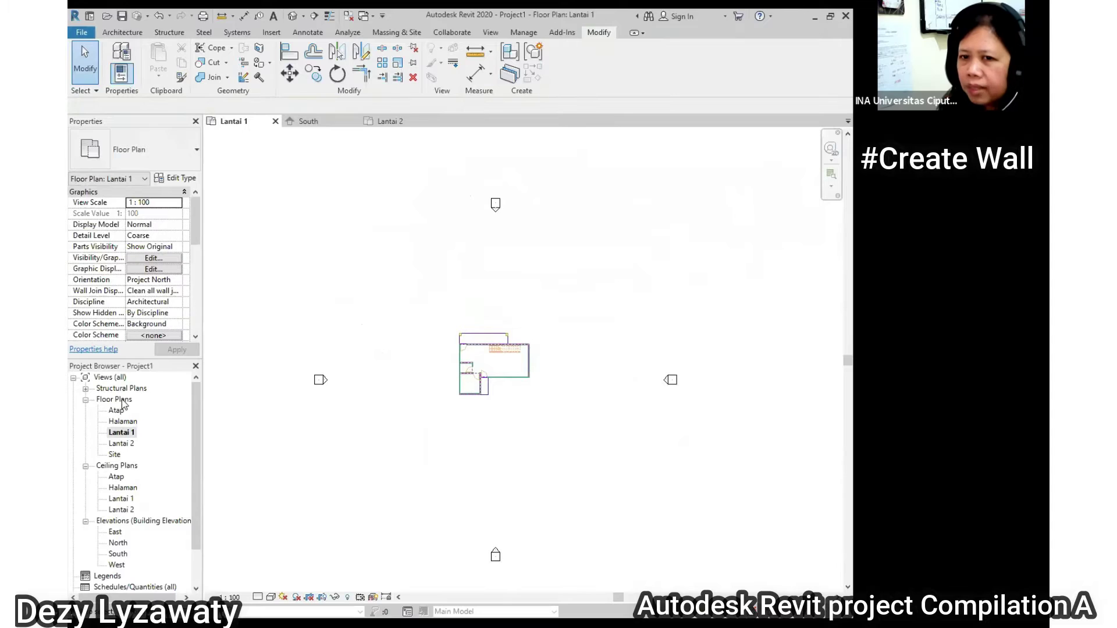
pyautogui.doubleClick(123, 443)
pyautogui.doubleClick(121, 432)
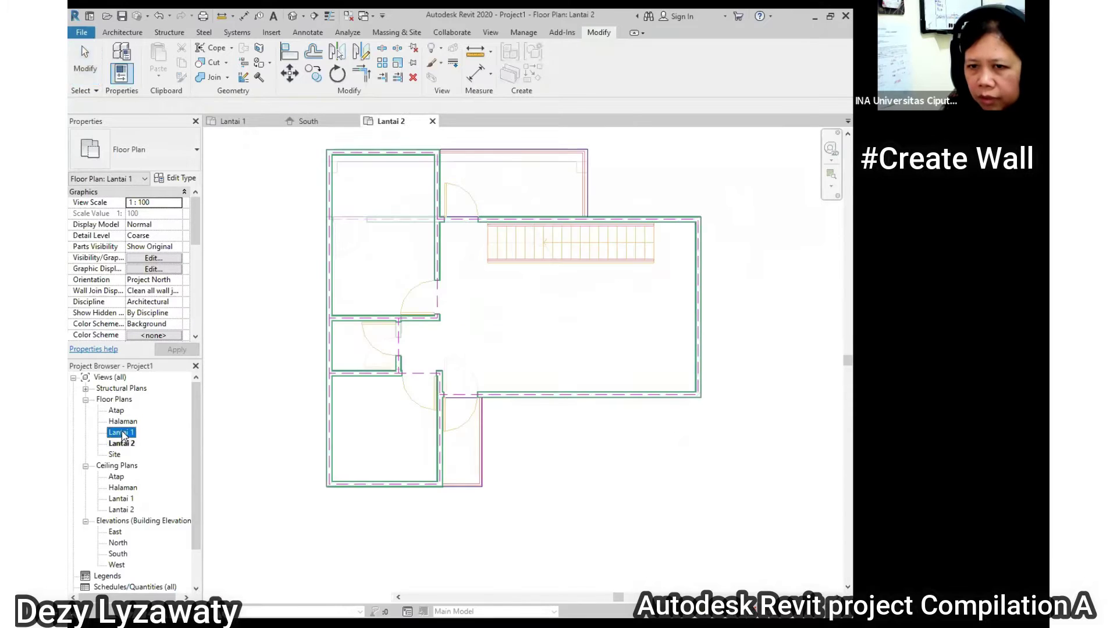
pyautogui.scroll(2, 433, 430)
pyautogui.scroll(3, 434, 435)
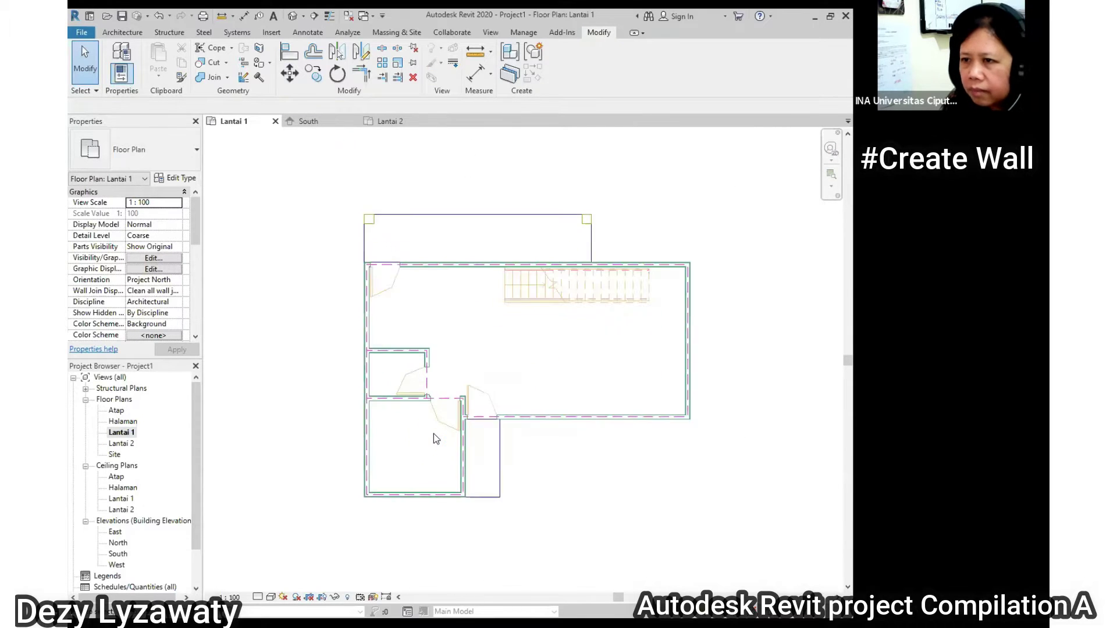
pyautogui.moveTo(717, 404); pyautogui.dragTo(722, 401, button='middle')
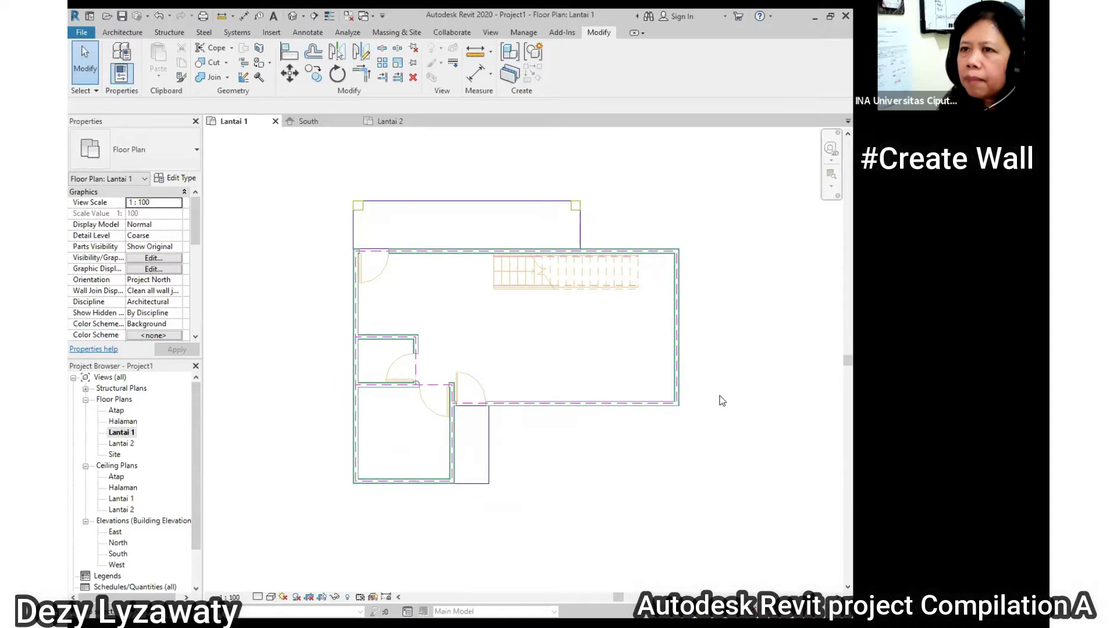
# Start an architectural wall and choose the Generic - 150mm basic wall type
pyautogui.click(121, 32)
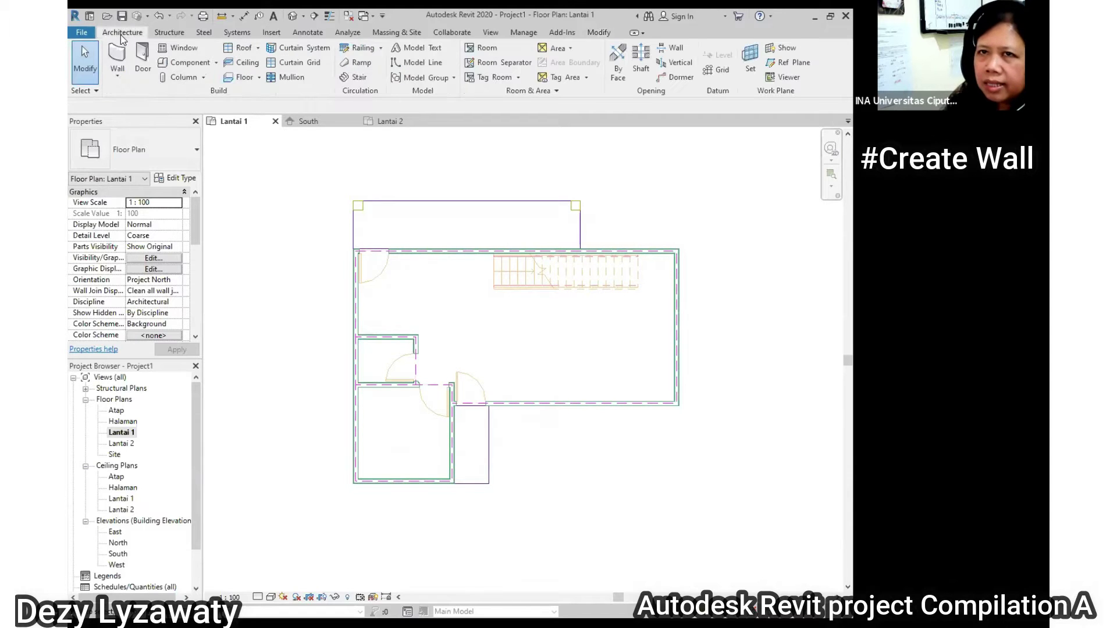
pyautogui.click(123, 79)
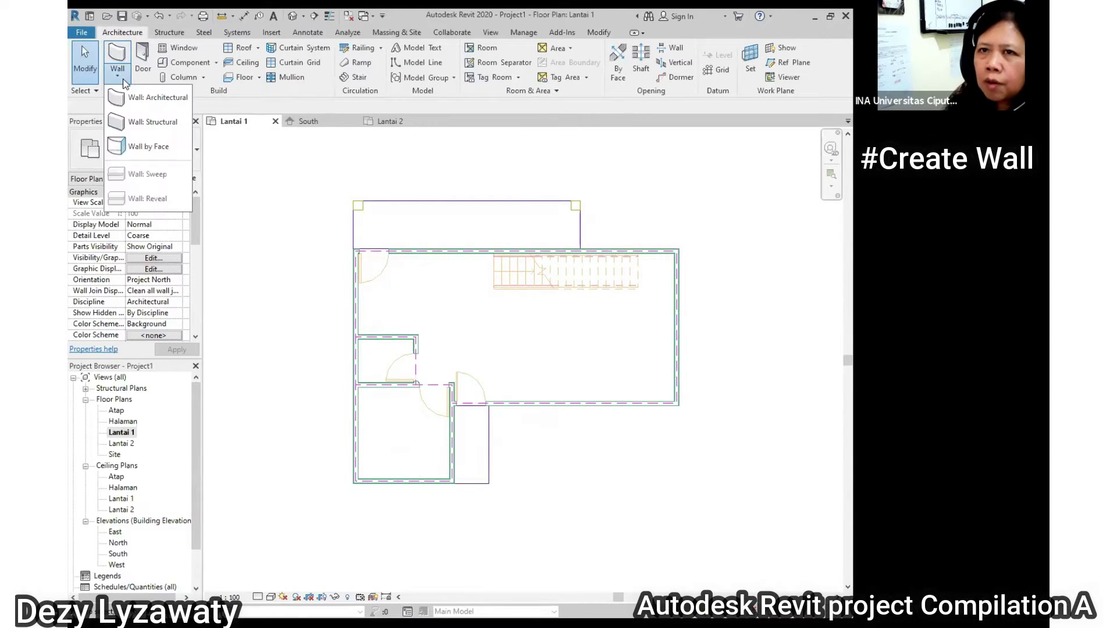
pyautogui.click(153, 99)
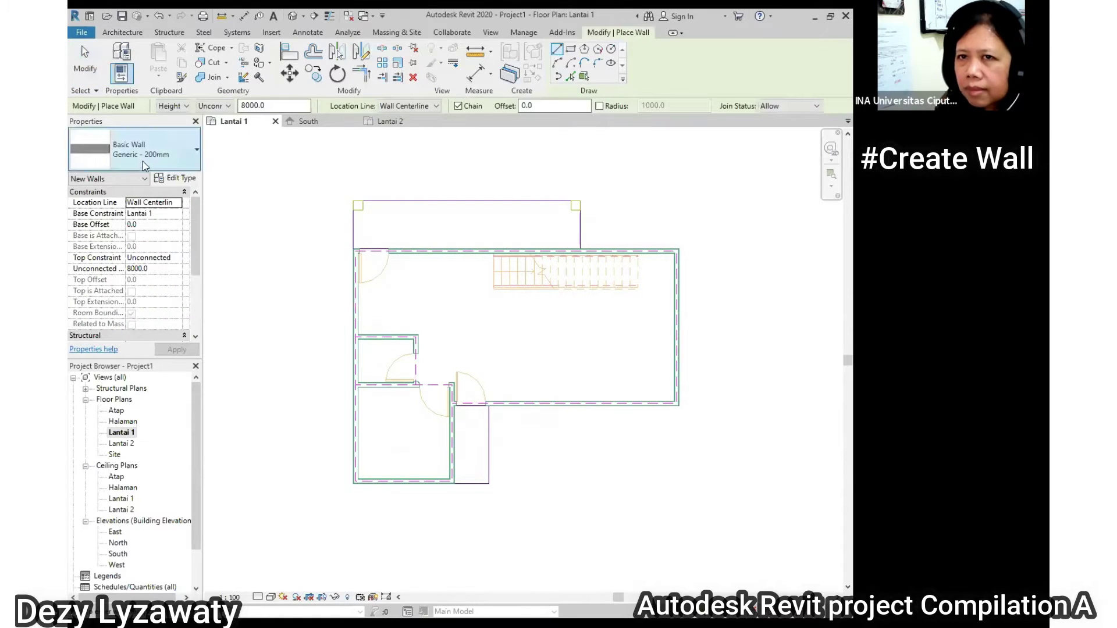
pyautogui.click(148, 154)
pyautogui.moveTo(228, 273); pyautogui.dragTo(224, 326)
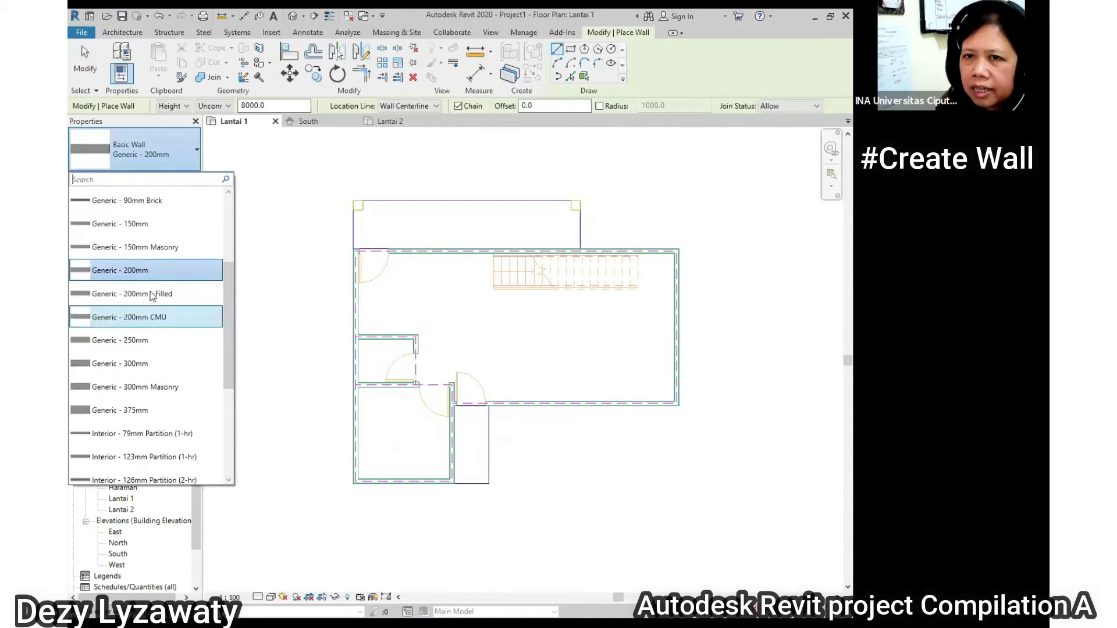
pyautogui.moveTo(137, 229)
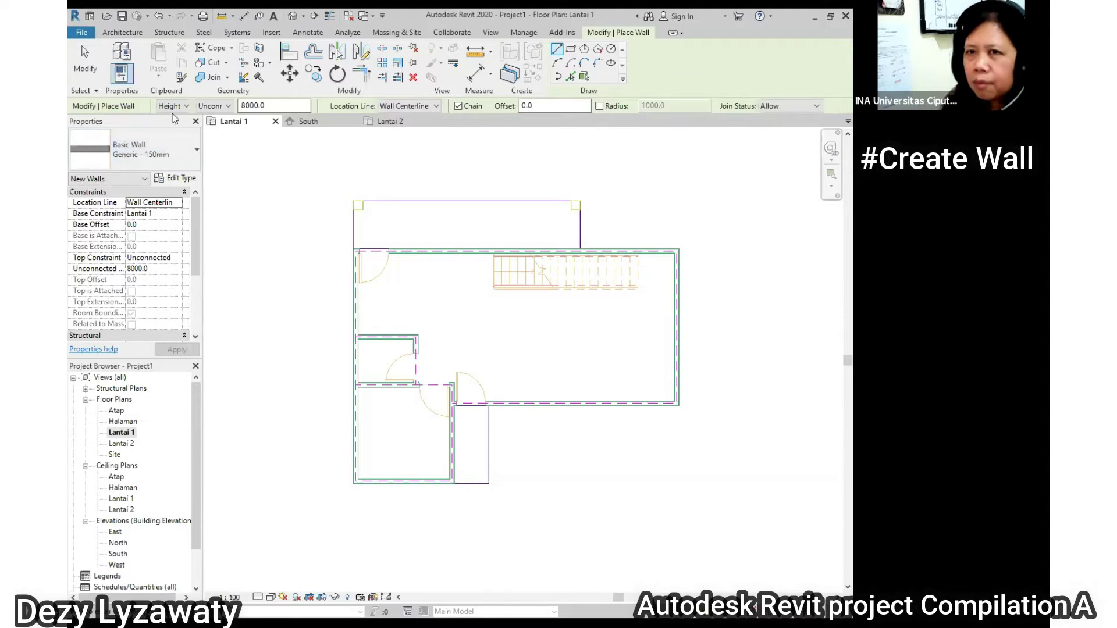
# Set the new walls to rise by height up to level Atap, with Wall Centerline as the location line
pyautogui.click(186, 107)
pyautogui.click(181, 128)
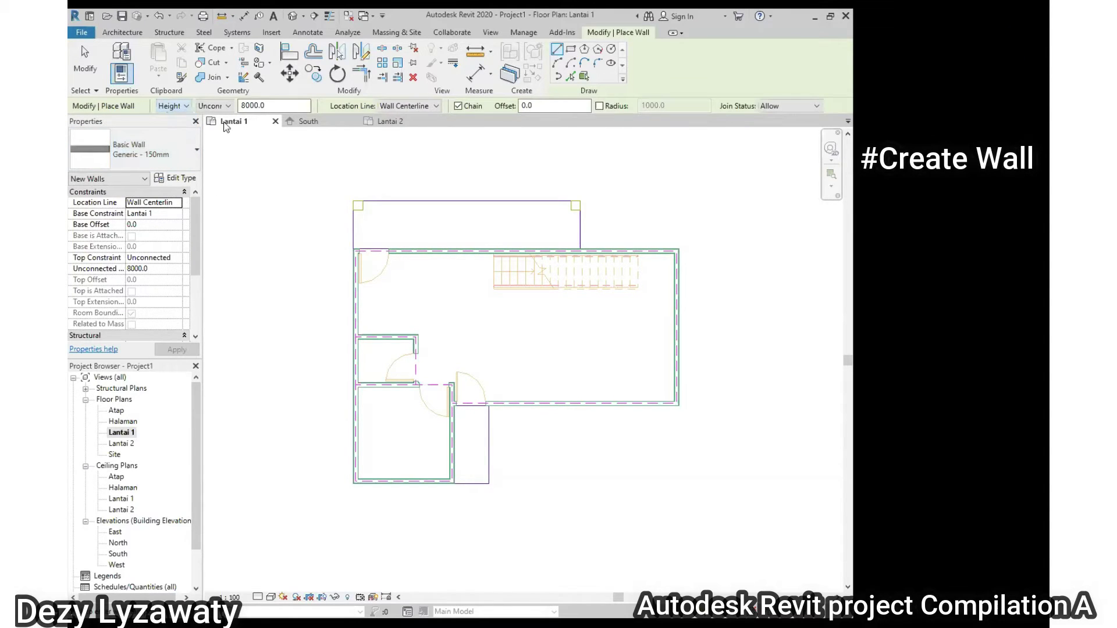
pyautogui.click(227, 106)
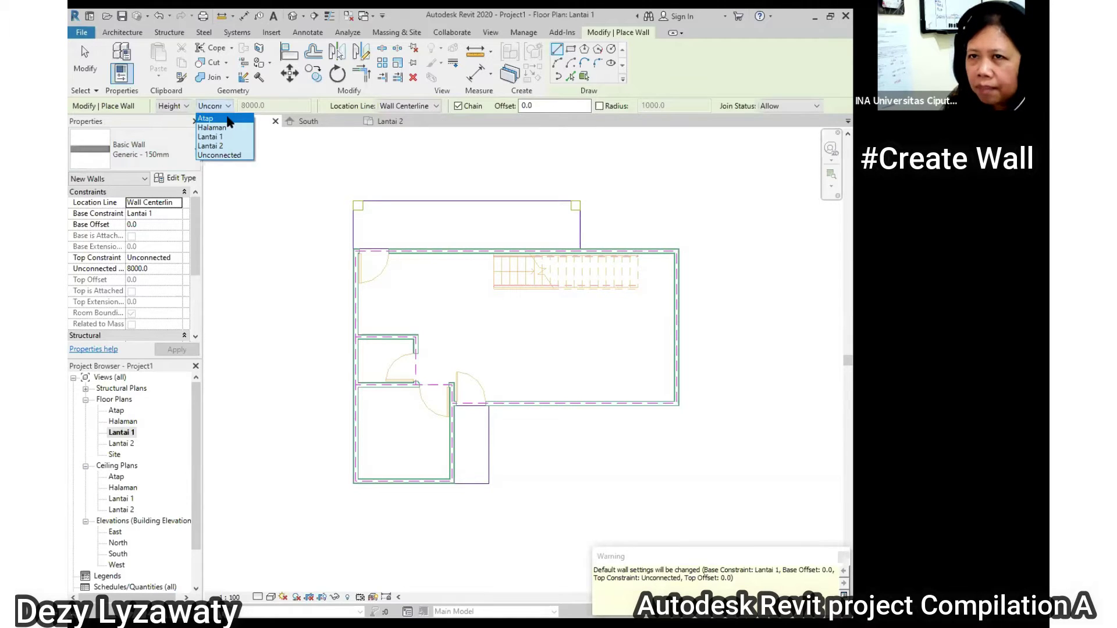
pyautogui.click(228, 119)
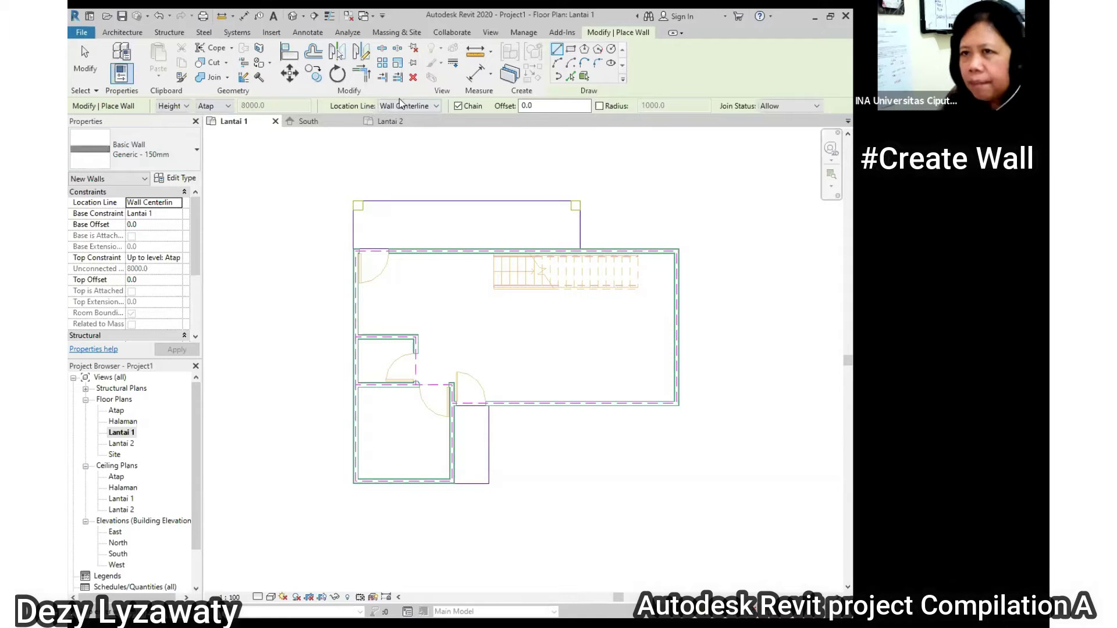
pyautogui.click(435, 107)
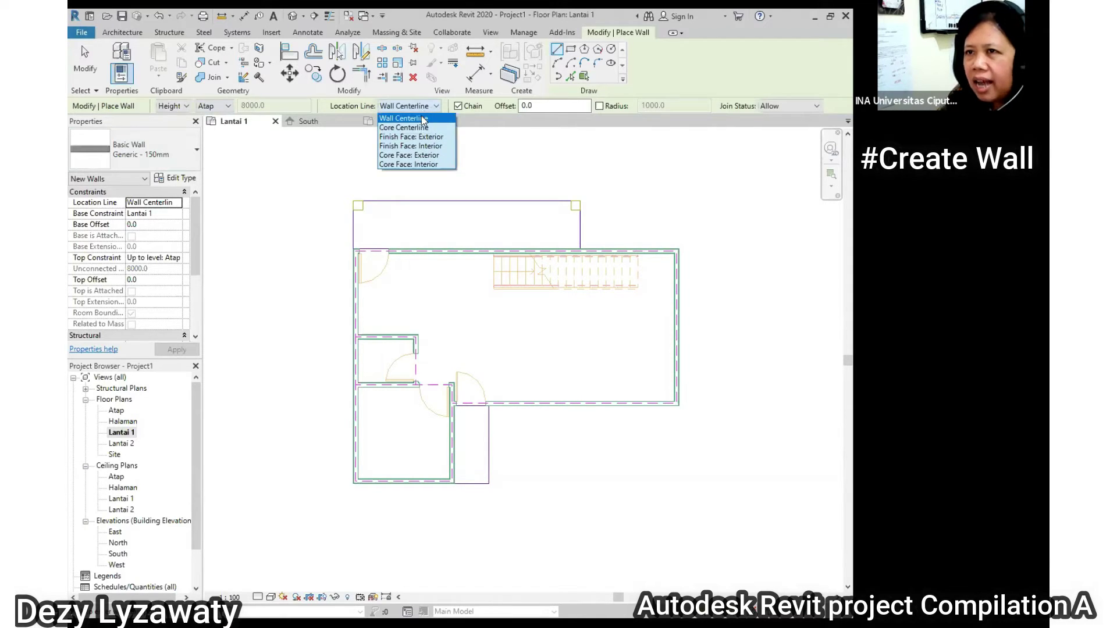
pyautogui.click(423, 119)
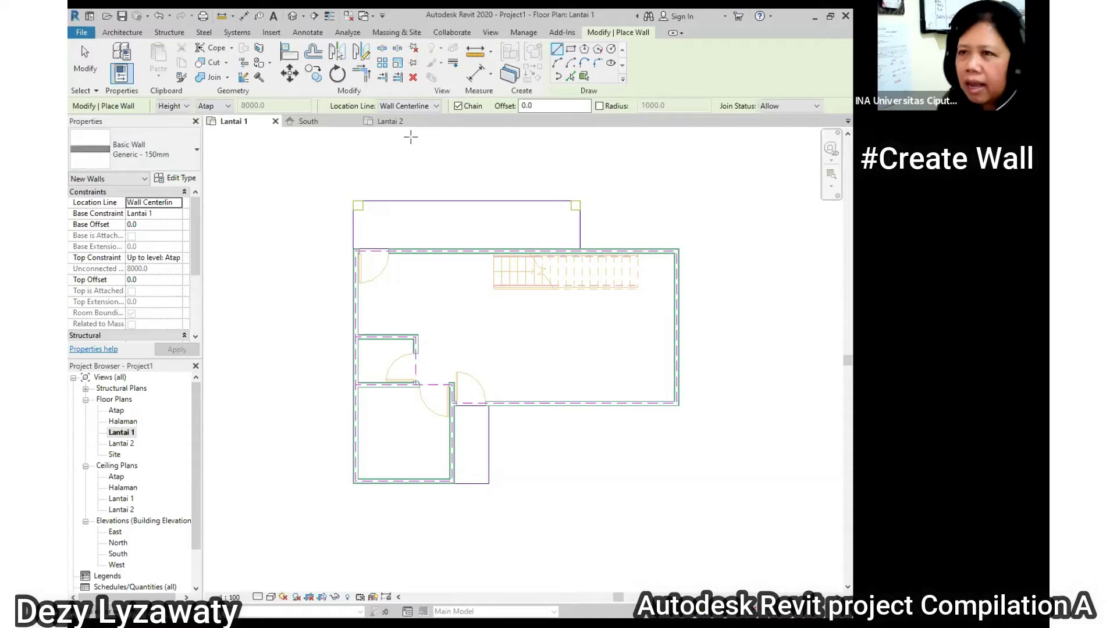
pyautogui.click(435, 108)
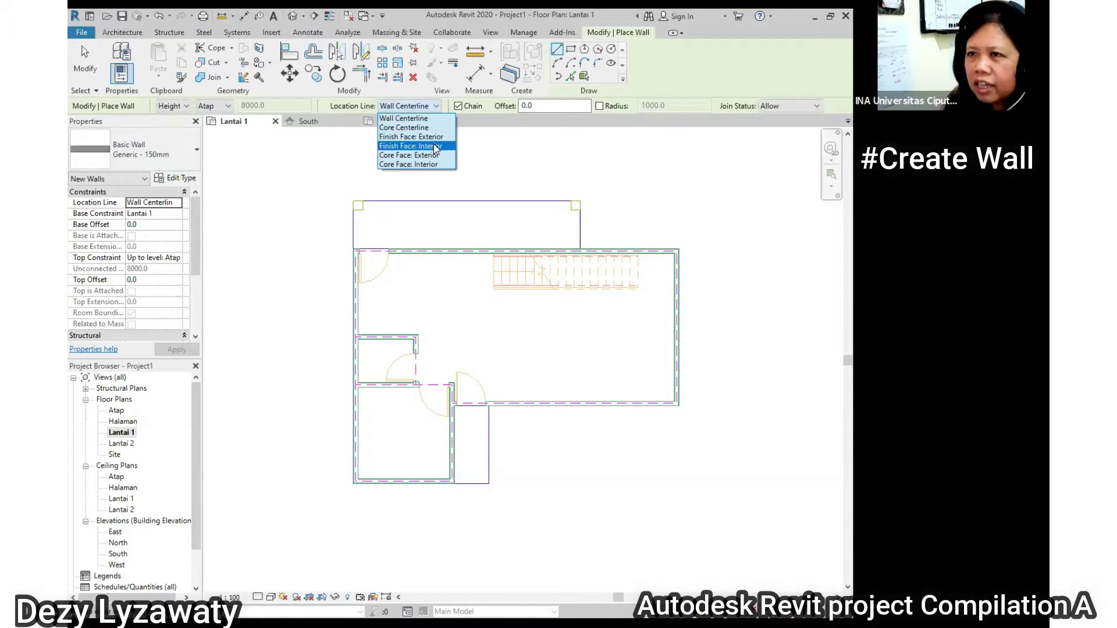
pyautogui.click(435, 119)
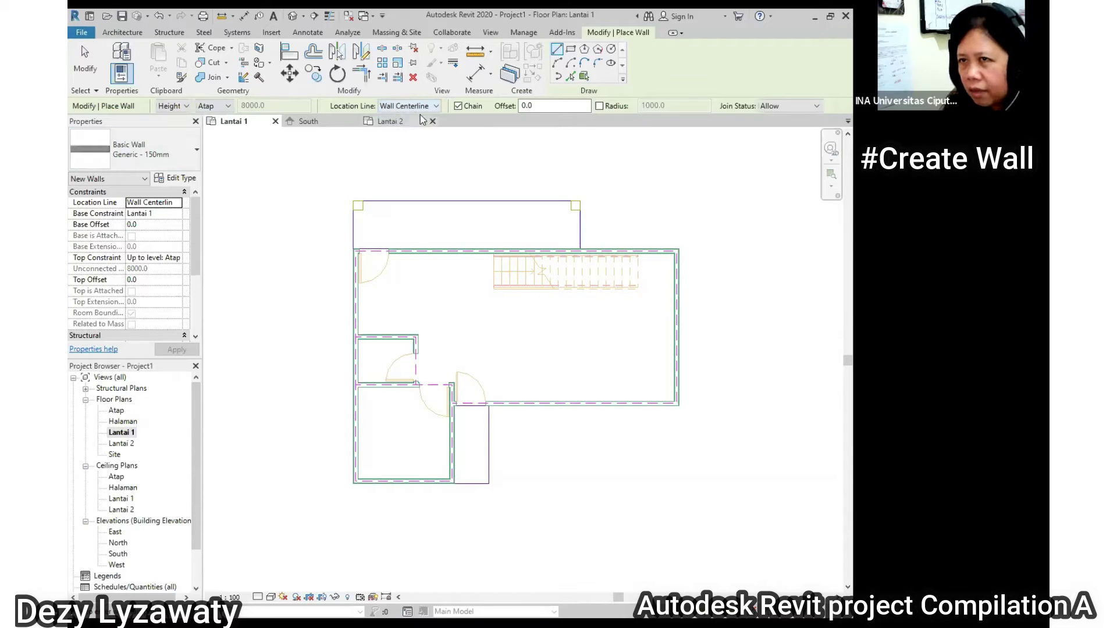
# Draw the upper exterior wall from the reference plan's upper-left wall corner horizontally to a point beyond the plan's right-hand wall
pyautogui.scroll(1, 393, 267)
pyautogui.scroll(6, 354, 255)
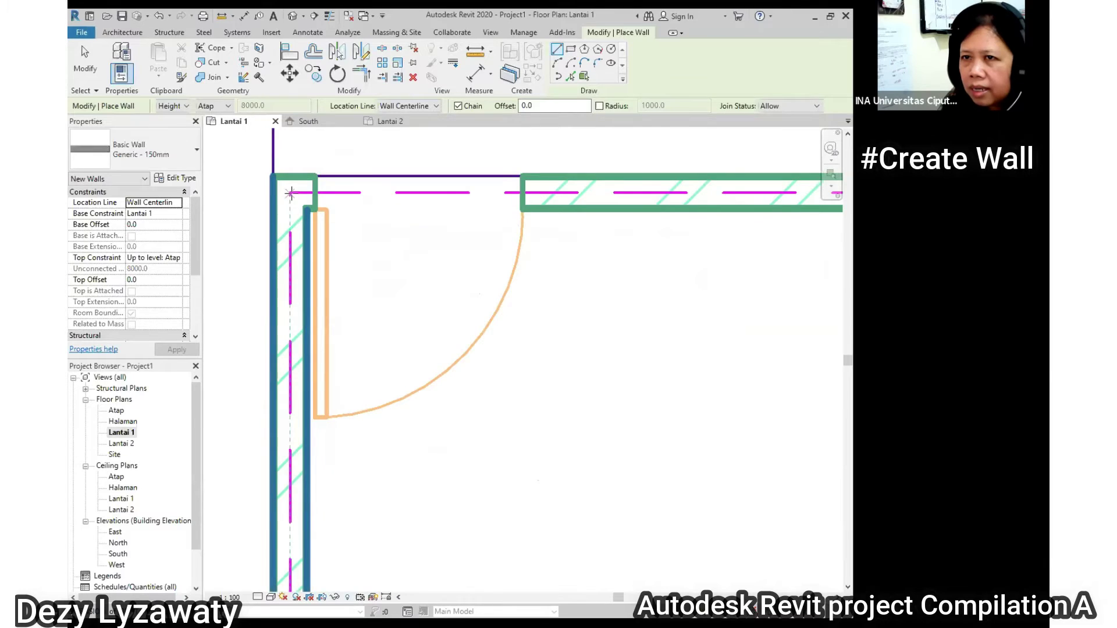
pyautogui.scroll(2, 286, 193)
pyautogui.click(289, 198)
pyautogui.scroll(-4, 273, 189)
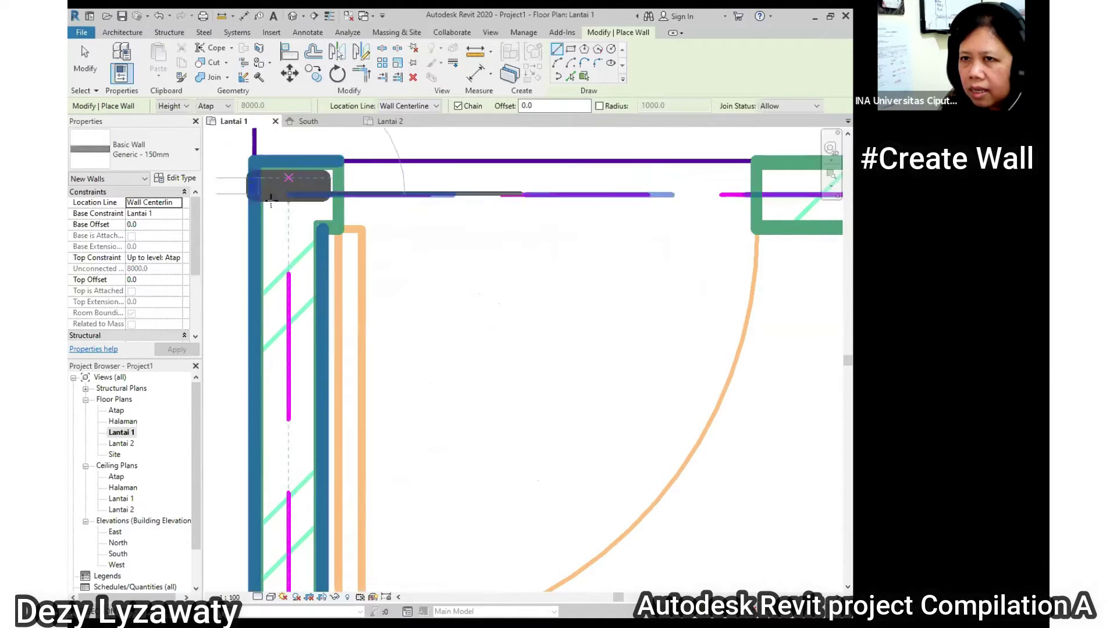
pyautogui.scroll(-3, 267, 183)
pyautogui.moveTo(507, 186); pyautogui.dragTo(257, 189, button='middle')
pyautogui.scroll(-2, 542, 188)
pyautogui.click(564, 192)
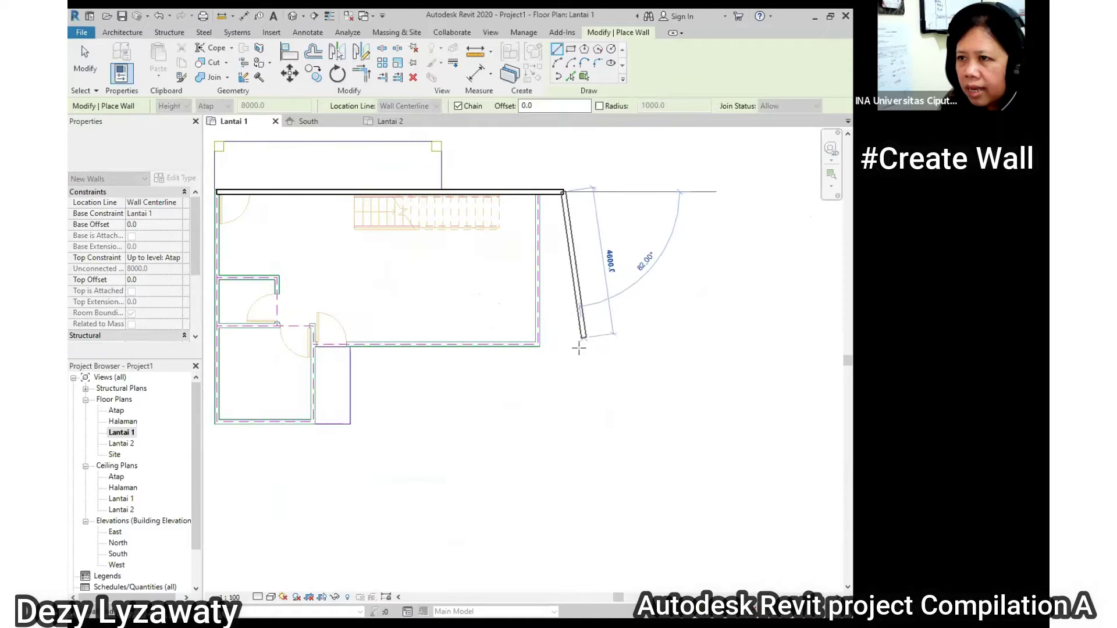
# Continue the exterior wall chain about 5100 mm down and 7200 mm left, around the lower-left room and back to its start, and end the command
pyautogui.click(564, 354)
pyautogui.click(333, 356)
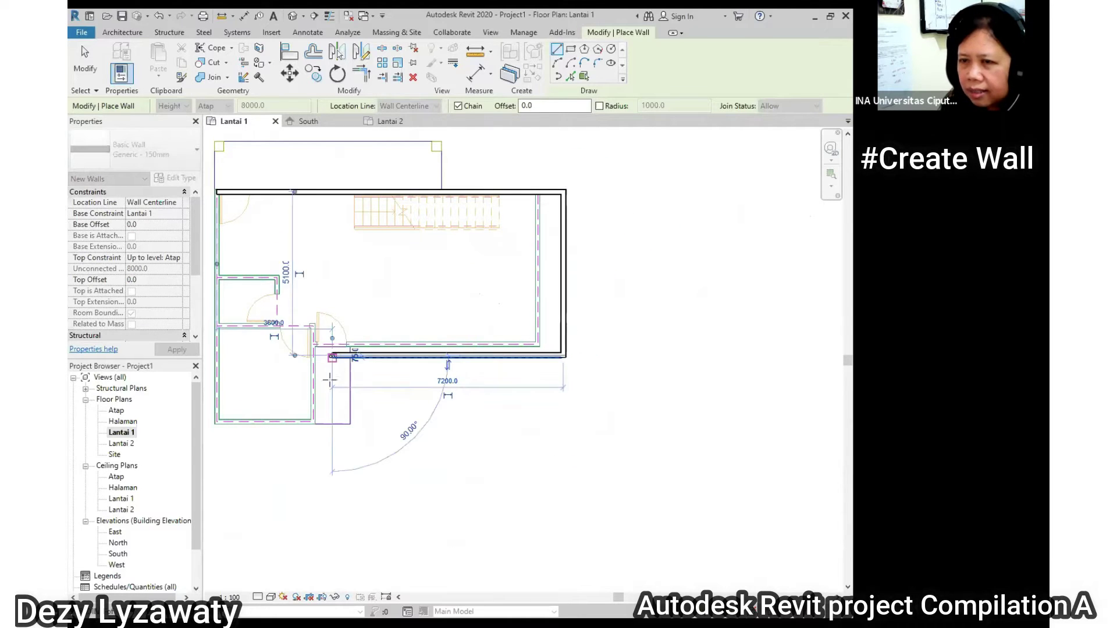
pyautogui.click(331, 441)
pyautogui.click(215, 443)
pyautogui.moveTo(245, 165); pyautogui.dragTo(418, 199, button='middle')
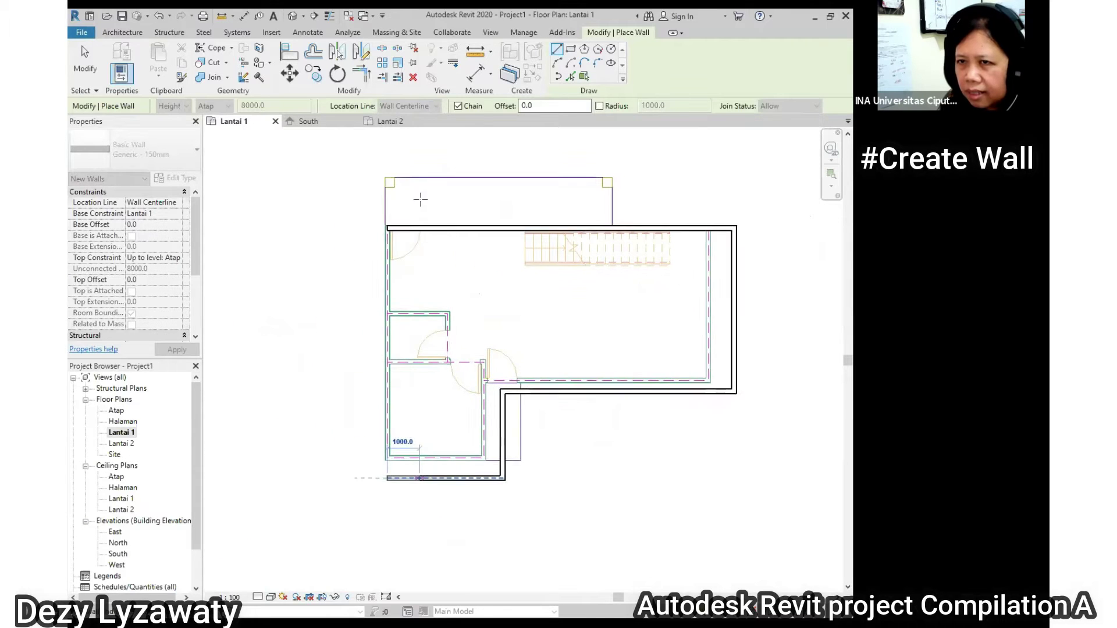
pyautogui.click(389, 226)
pyautogui.rightClick(326, 219)
pyautogui.click(359, 227)
pyautogui.moveTo(472, 276); pyautogui.dragTo(340, 221, button='middle')
pyautogui.rightClick(461, 279)
pyautogui.click(498, 290)
pyautogui.moveTo(497, 256); pyautogui.dragTo(591, 309, button='middle')
# Set the Lantai 1 view's detail level to Medium and its visual style to Wireframe
pyautogui.click(258, 597)
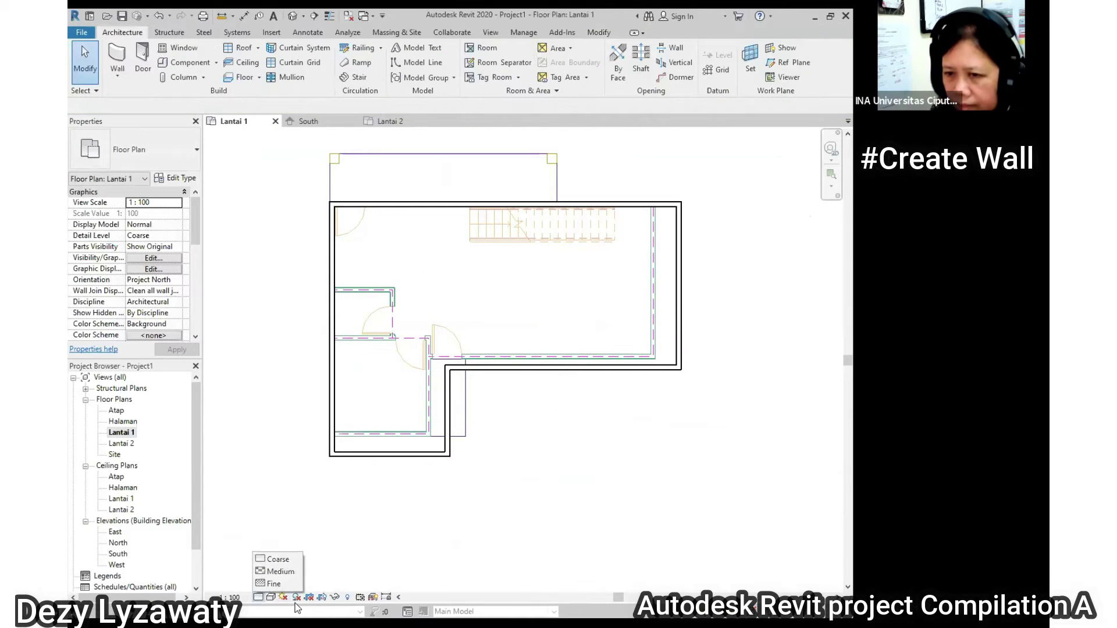
pyautogui.click(280, 573)
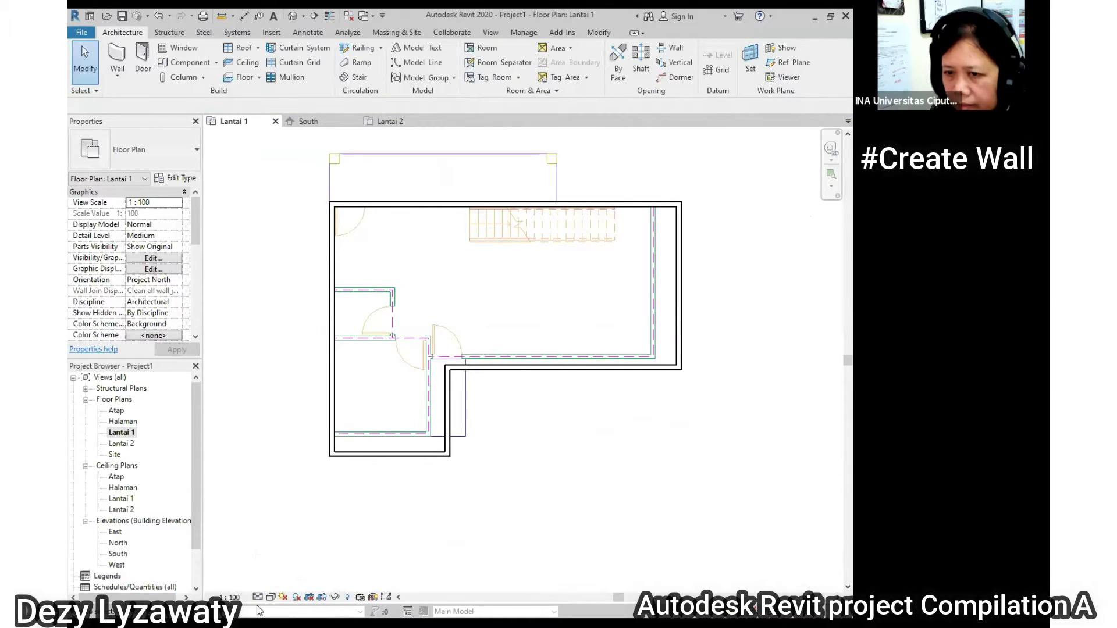
pyautogui.click(258, 597)
pyautogui.click(273, 584)
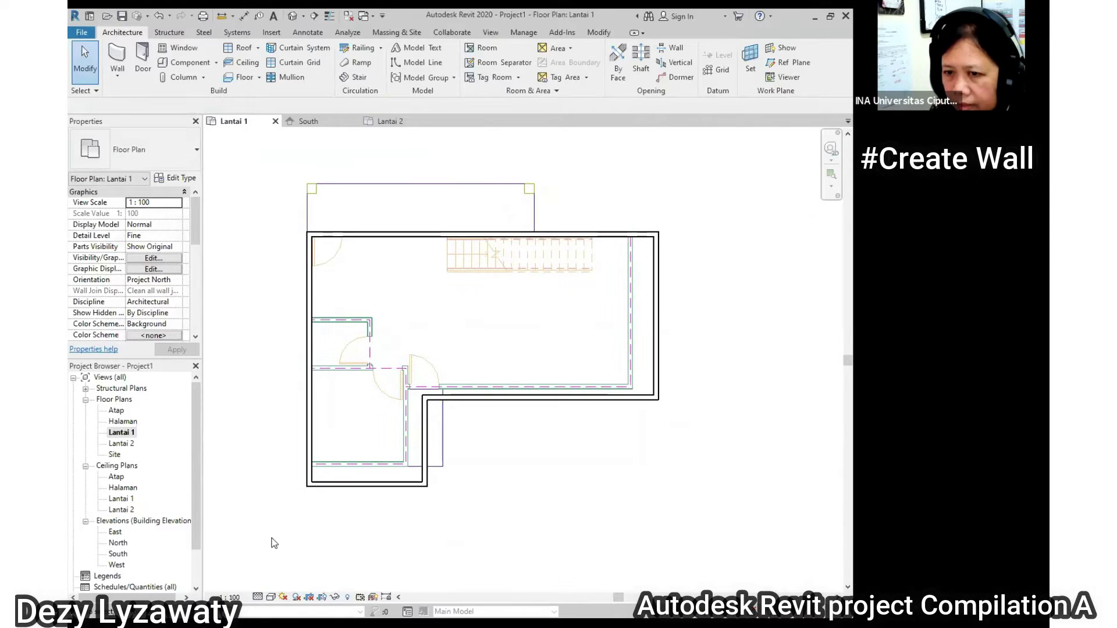
pyautogui.click(258, 597)
pyautogui.click(274, 572)
pyautogui.click(271, 597)
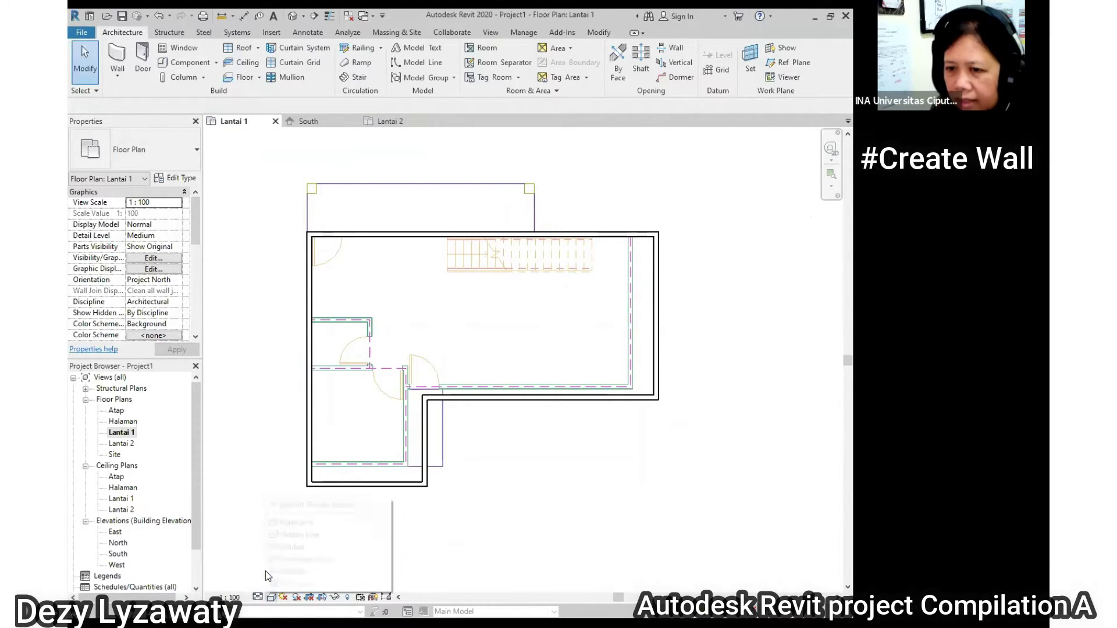
pyautogui.click(292, 523)
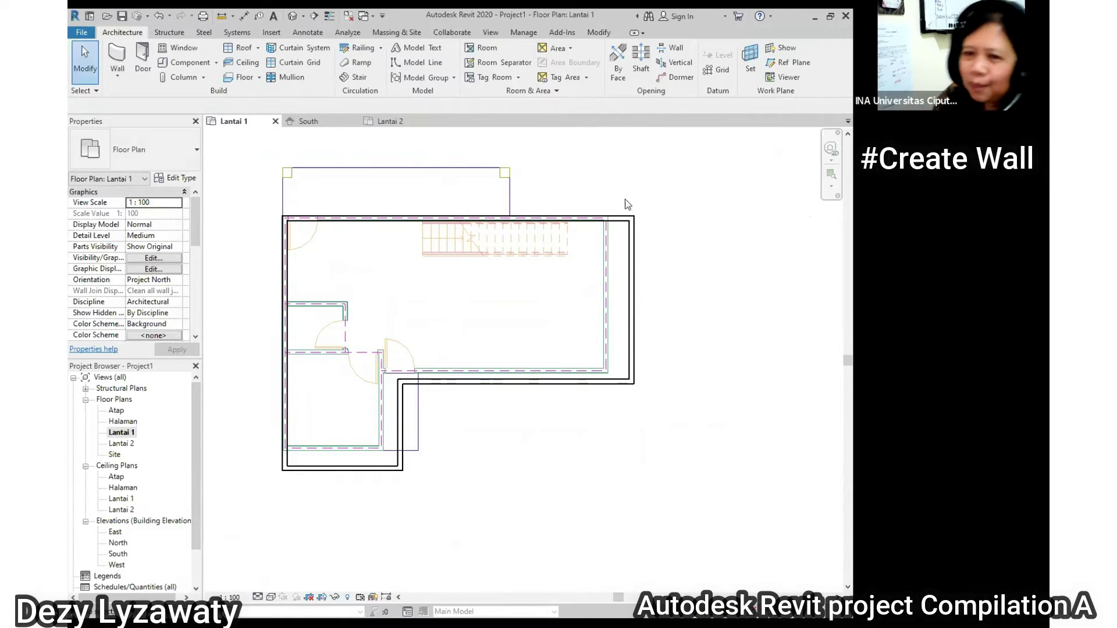
# Move the right-hand exterior wall inward onto the right-hand wall of the reference plan
pyautogui.moveTo(628, 310); pyautogui.dragTo(644, 291, button='middle')
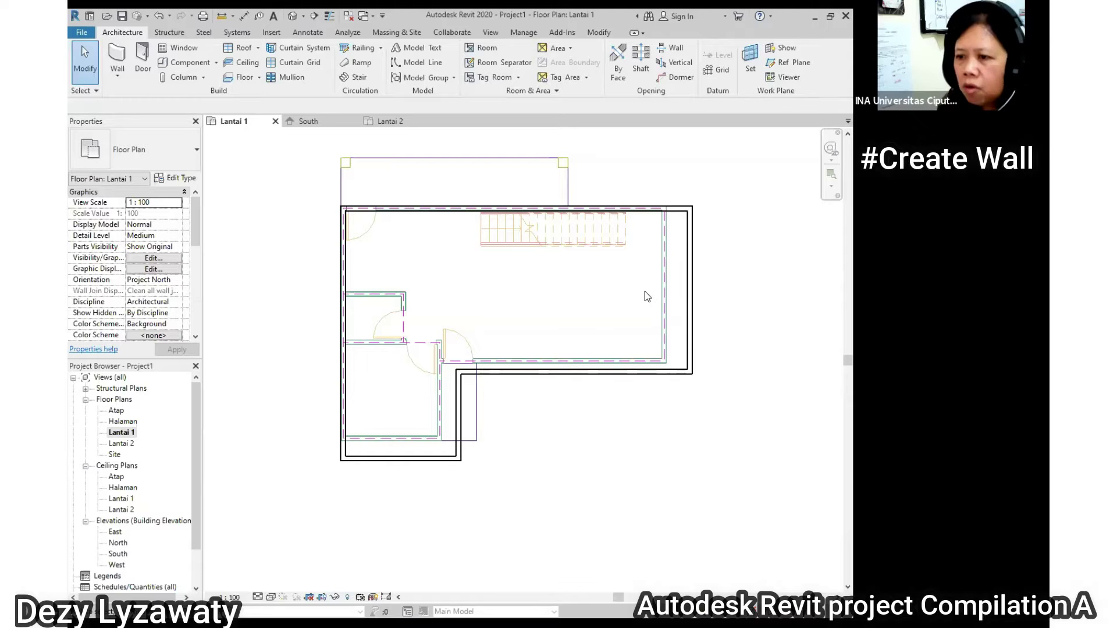
pyautogui.scroll(1, 705, 285)
pyautogui.scroll(3, 697, 282)
pyautogui.scroll(-1, 689, 278)
pyautogui.moveTo(693, 302); pyautogui.dragTo(606, 322, button='middle')
pyautogui.scroll(-3, 620, 317)
pyautogui.scroll(2, 620, 313)
pyautogui.click(607, 323)
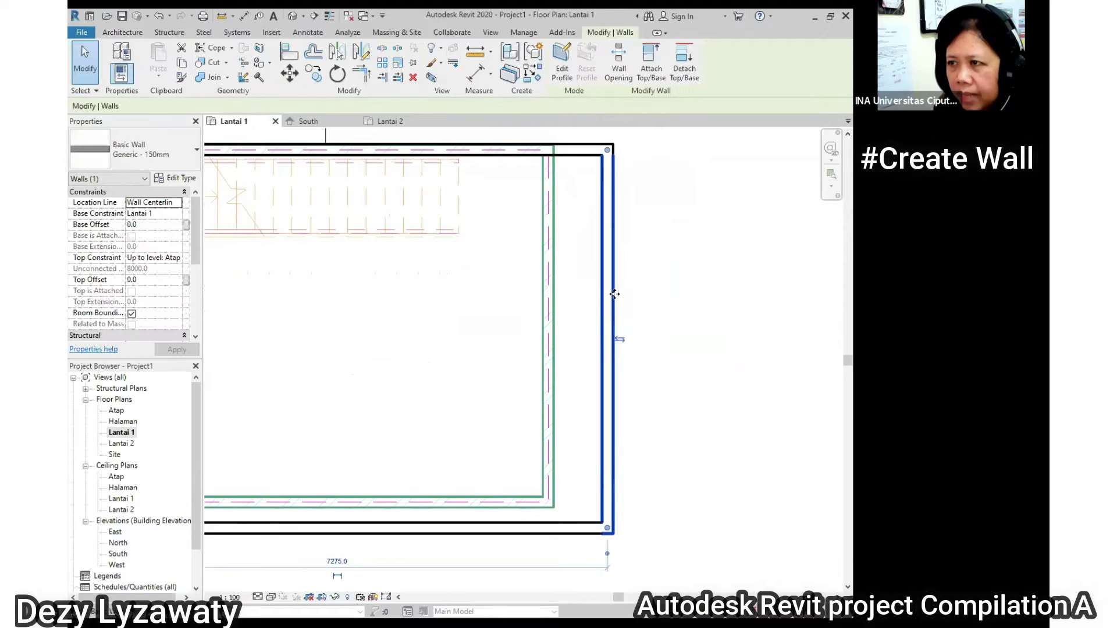
pyautogui.moveTo(614, 293); pyautogui.dragTo(556, 289)
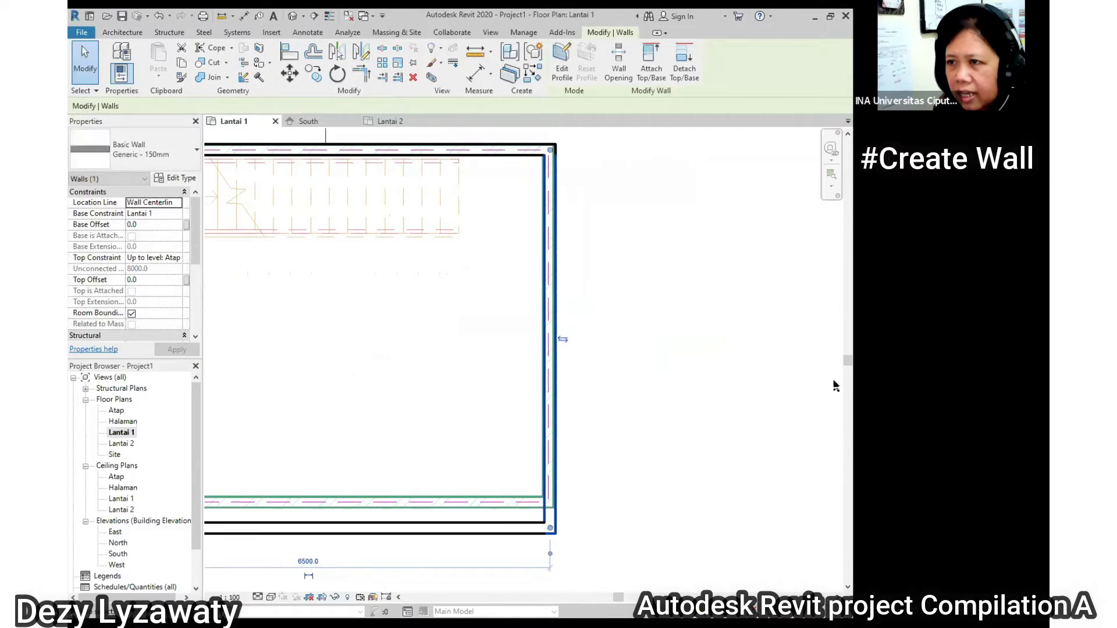
pyautogui.click(558, 399)
# Move the long lower wall up towards the reference plan's lower wall, and the short vertical wall beside the entrance left onto its plan line
pyautogui.moveTo(419, 543); pyautogui.dragTo(607, 376, button='middle')
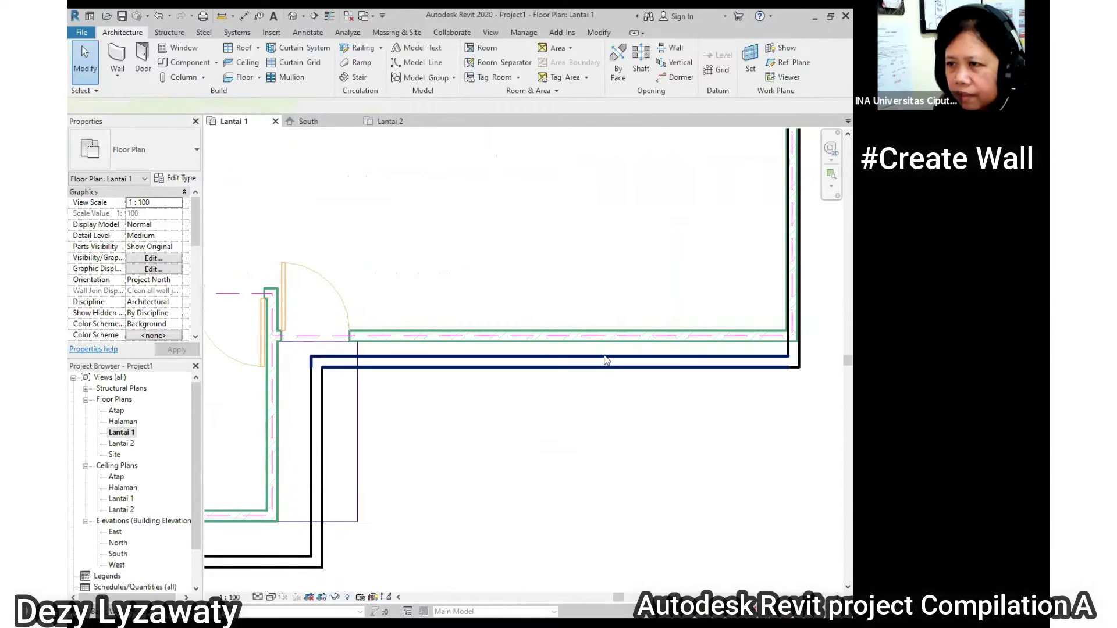
pyautogui.click(612, 365)
pyautogui.moveTo(616, 340)
pyautogui.mouseDown()
pyautogui.moveTo(623, 324)
pyautogui.moveTo(625, 351)
pyautogui.mouseUp()
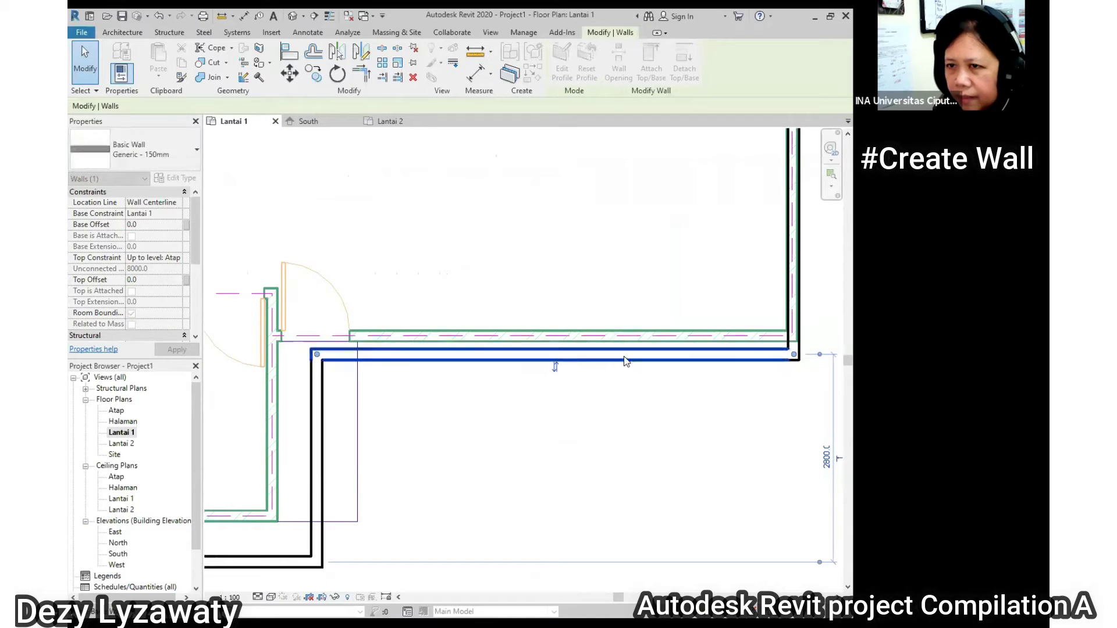
pyautogui.click(313, 414)
pyautogui.moveTo(313, 414); pyautogui.dragTo(272, 422)
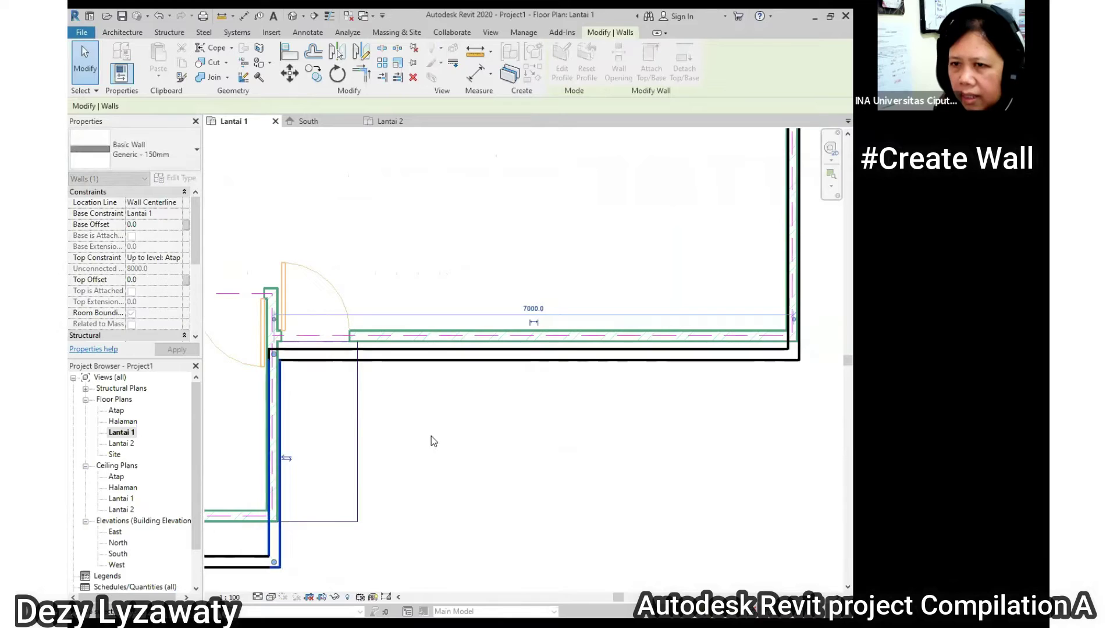
pyautogui.click(431, 441)
# Move the lower-left room's bottom exterior wall up to the bottom wall of the reference plan
pyautogui.moveTo(431, 441); pyautogui.dragTo(816, 282, button='middle')
pyautogui.click(609, 390)
pyautogui.moveTo(608, 390); pyautogui.dragTo(612, 335)
pyautogui.click(567, 382)
pyautogui.scroll(-2, 567, 381)
pyautogui.moveTo(679, 376); pyautogui.dragTo(573, 434, button='middle')
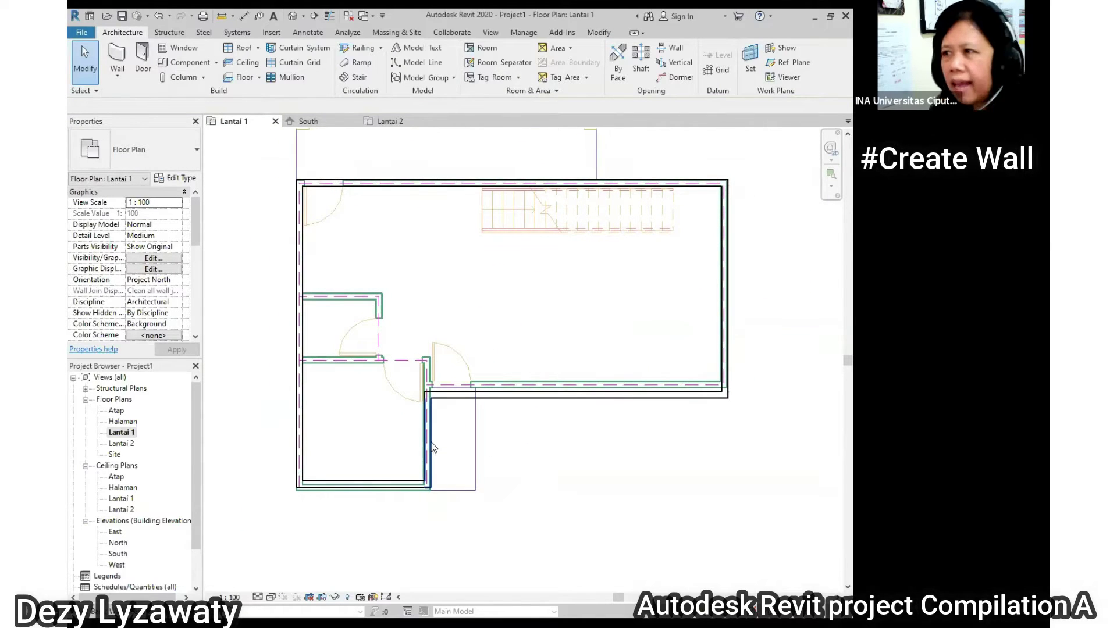
# Try to move the lower-left room's bottom exterior wall down onto the reference plan's bottom wall lines
pyautogui.scroll(3, 422, 498)
pyautogui.scroll(2, 438, 509)
pyautogui.moveTo(415, 509); pyautogui.dragTo(796, 468, button='middle')
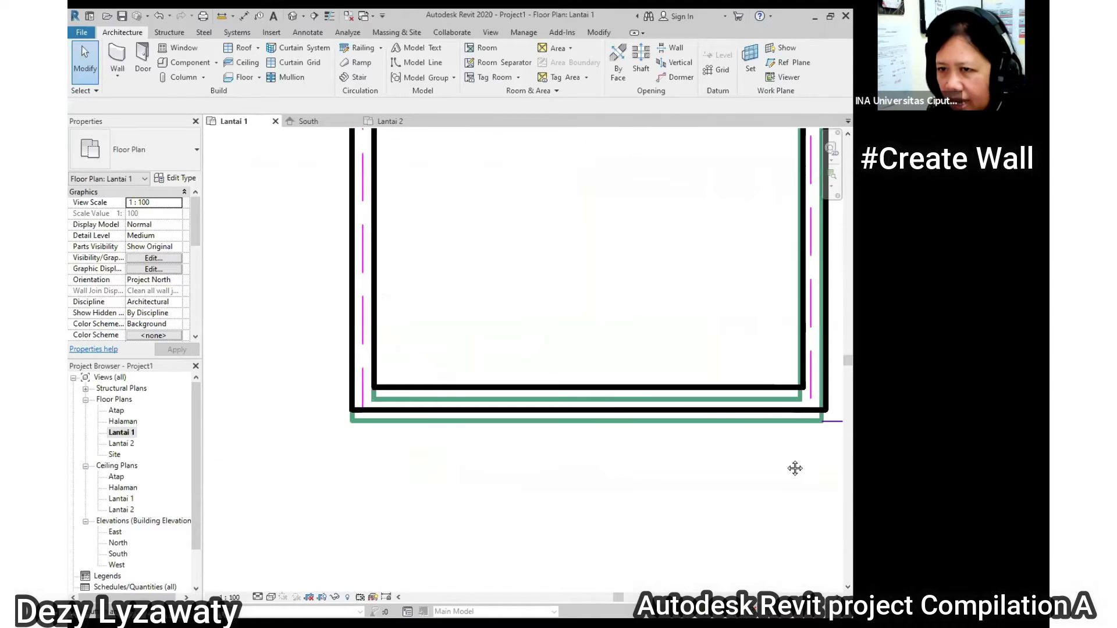
pyautogui.click(541, 396)
pyautogui.moveTo(557, 398)
pyautogui.mouseDown()
pyautogui.moveTo(563, 361)
pyautogui.moveTo(565, 387)
pyautogui.mouseUp()
pyautogui.click(562, 310)
pyautogui.scroll(-2, 564, 309)
pyautogui.moveTo(624, 316); pyautogui.dragTo(498, 407, button='middle')
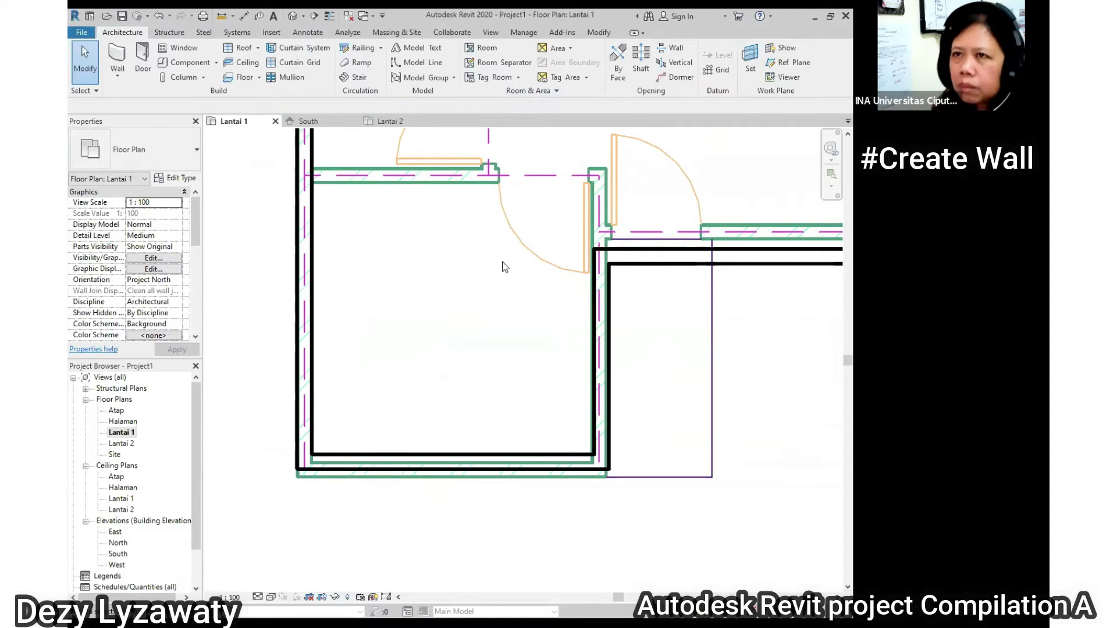
# Turn on the Thin Lines display for comparing the lower-left room's bottom corner with the reference plan
pyautogui.scroll(6, 646, 449)
pyautogui.moveTo(673, 426); pyautogui.dragTo(547, 312, button='middle')
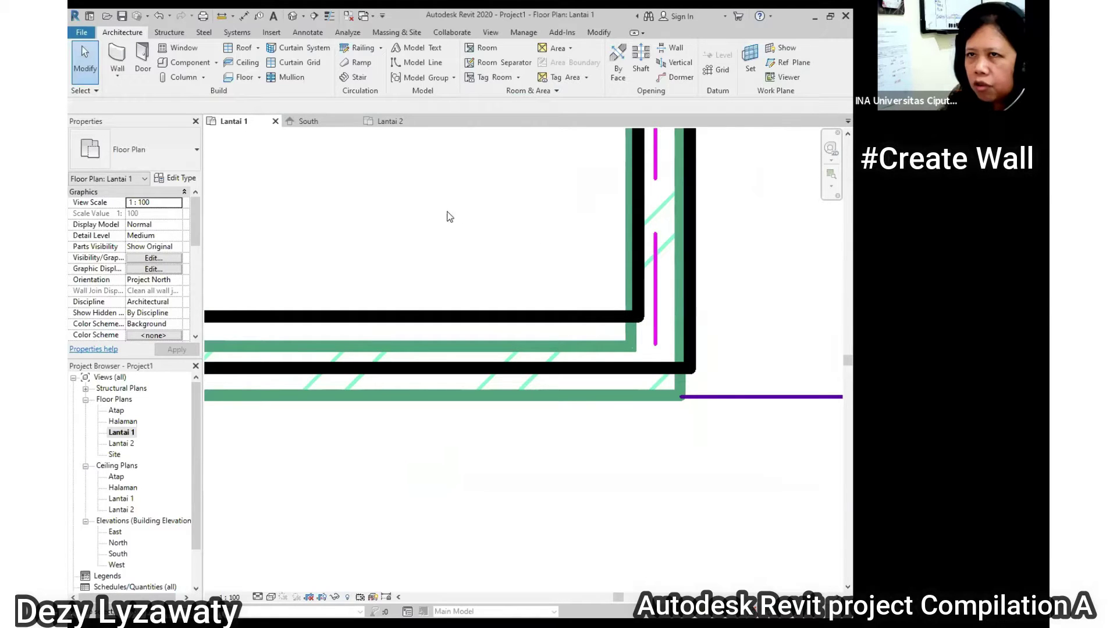
pyautogui.click(329, 17)
pyautogui.moveTo(696, 362)
pyautogui.mouseDown(button='middle')
pyautogui.moveTo(659, 373)
pyautogui.moveTo(531, 249)
pyautogui.moveTo(532, 196)
pyautogui.mouseUp(button='middle')
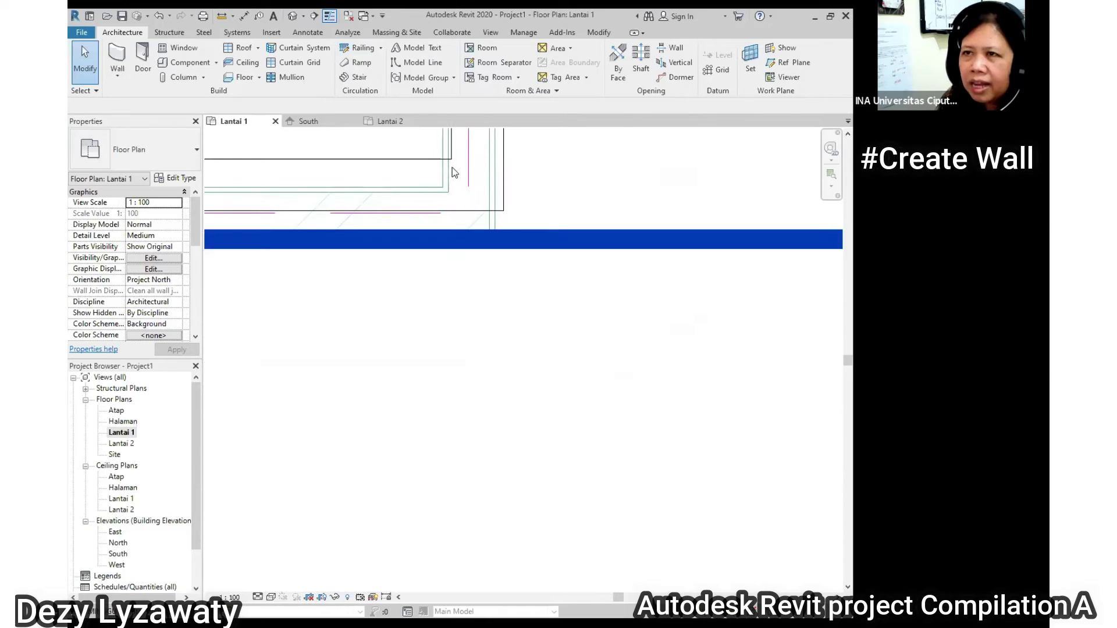
pyautogui.moveTo(490, 279); pyautogui.dragTo(541, 416, button='middle')
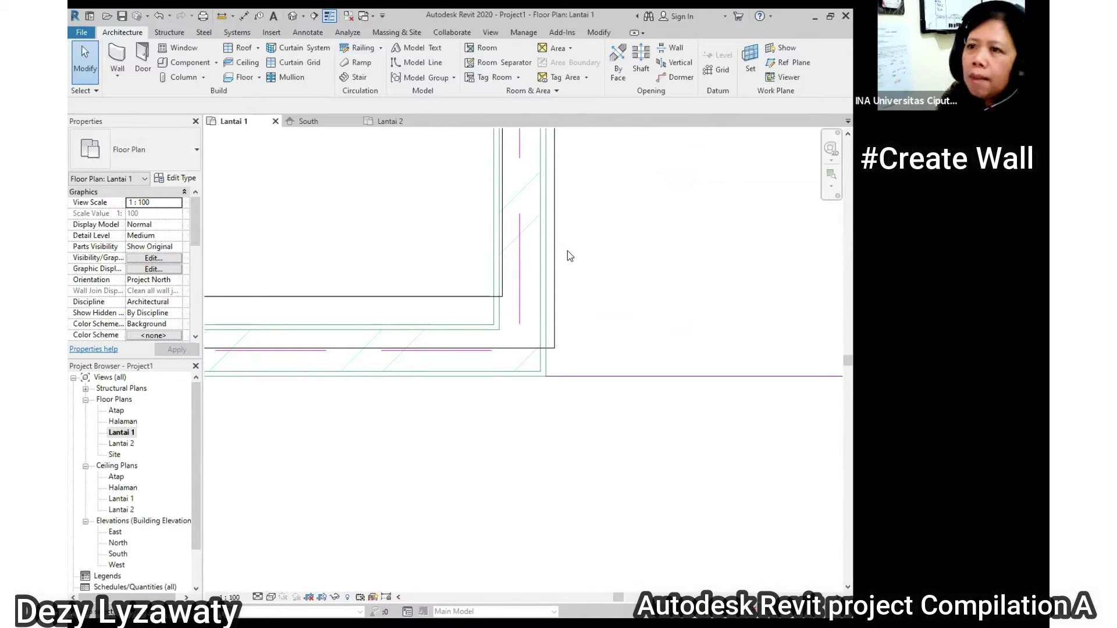
pyautogui.click(329, 17)
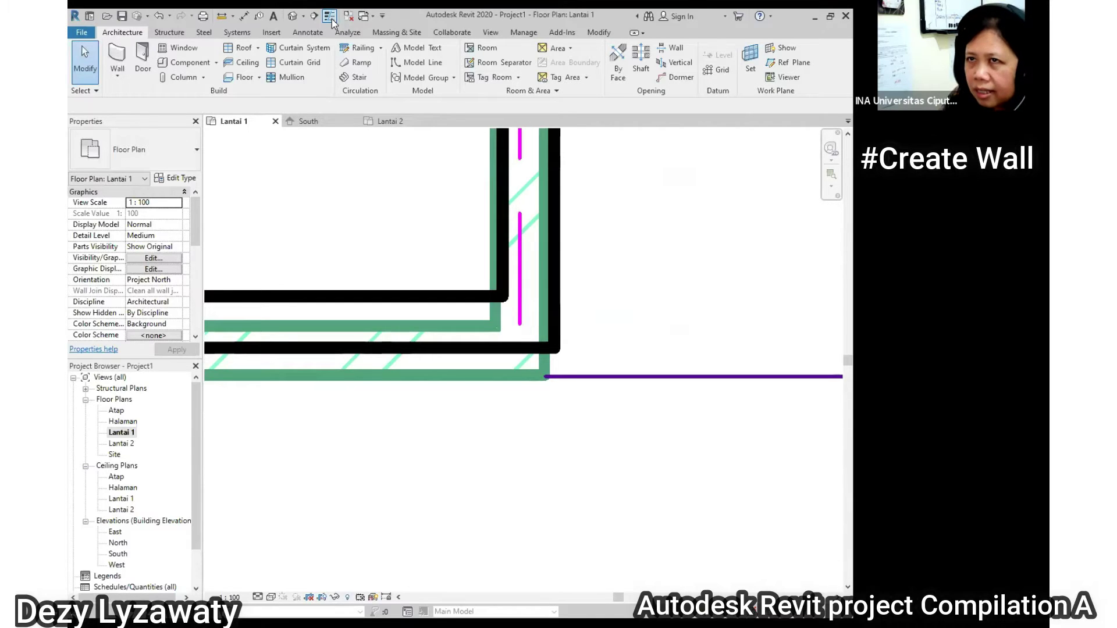
pyautogui.click(331, 17)
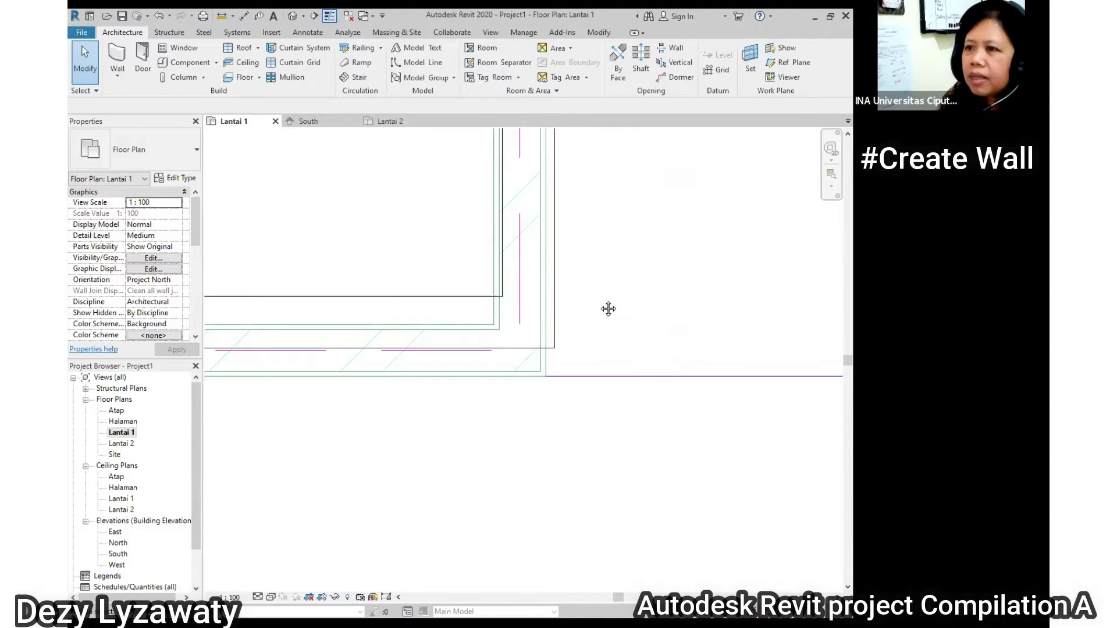
# Try to shift the lower-left room's right-hand exterior wall onto the matching wall lines of the reference plan
pyautogui.moveTo(600, 299); pyautogui.dragTo(679, 366, button='middle')
pyautogui.click(627, 363)
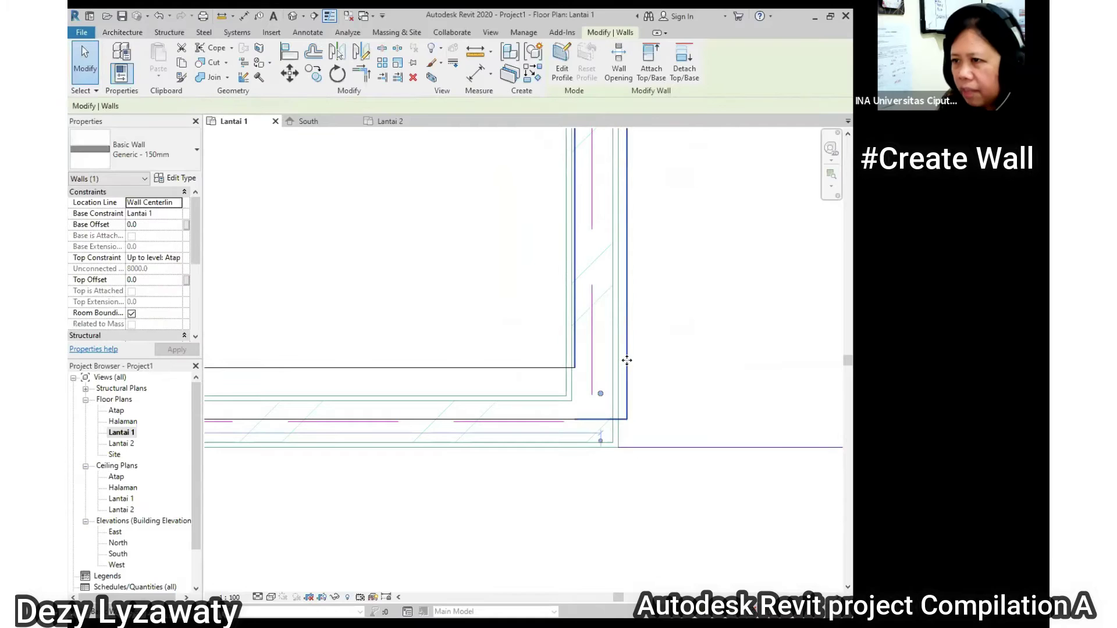
pyautogui.moveTo(628, 361)
pyautogui.mouseDown()
pyautogui.moveTo(599, 361)
pyautogui.moveTo(670, 378)
pyautogui.moveTo(638, 374)
pyautogui.mouseUp()
pyautogui.click(693, 377)
pyautogui.scroll(-3, 690, 375)
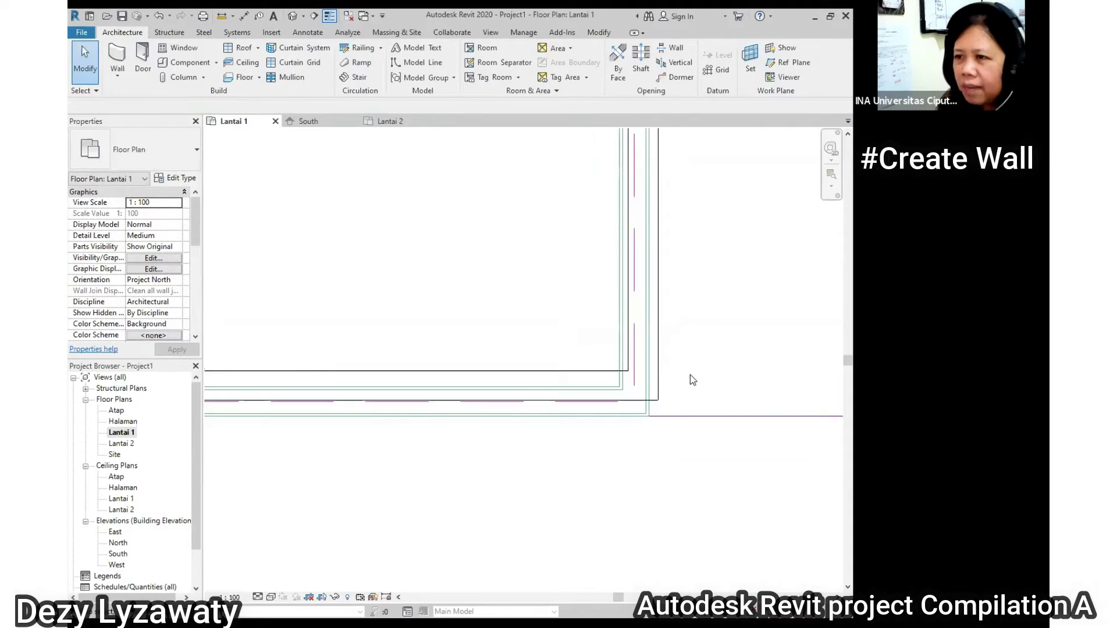
pyautogui.moveTo(527, 416); pyautogui.dragTo(666, 443, button='middle')
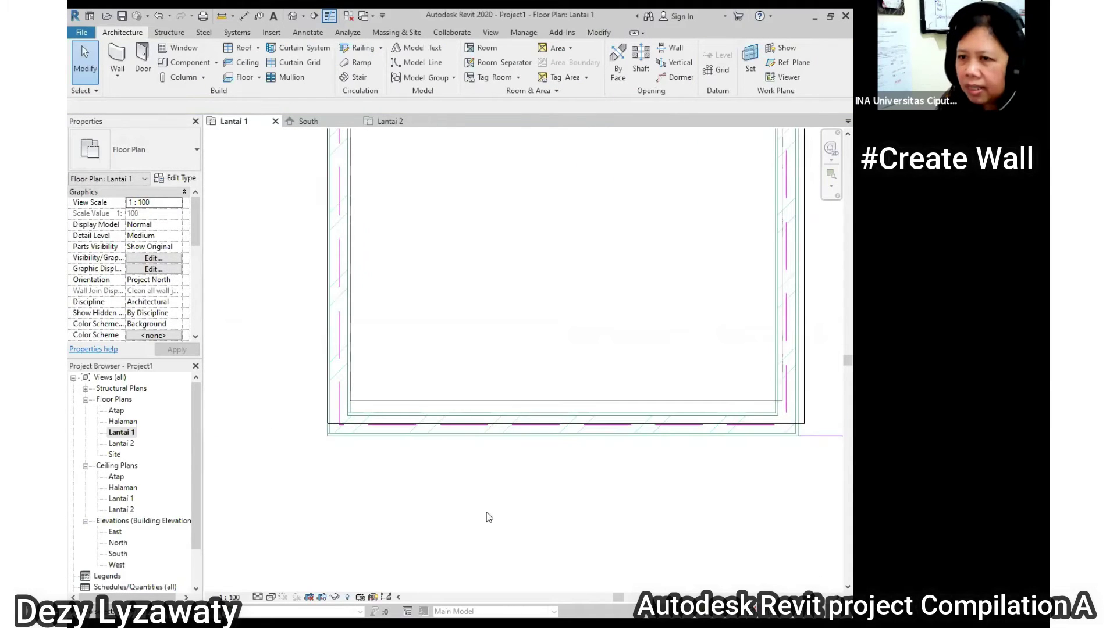
pyautogui.scroll(2, 441, 508)
pyautogui.moveTo(510, 462); pyautogui.dragTo(381, 463, button='middle')
pyautogui.scroll(-2, 478, 435)
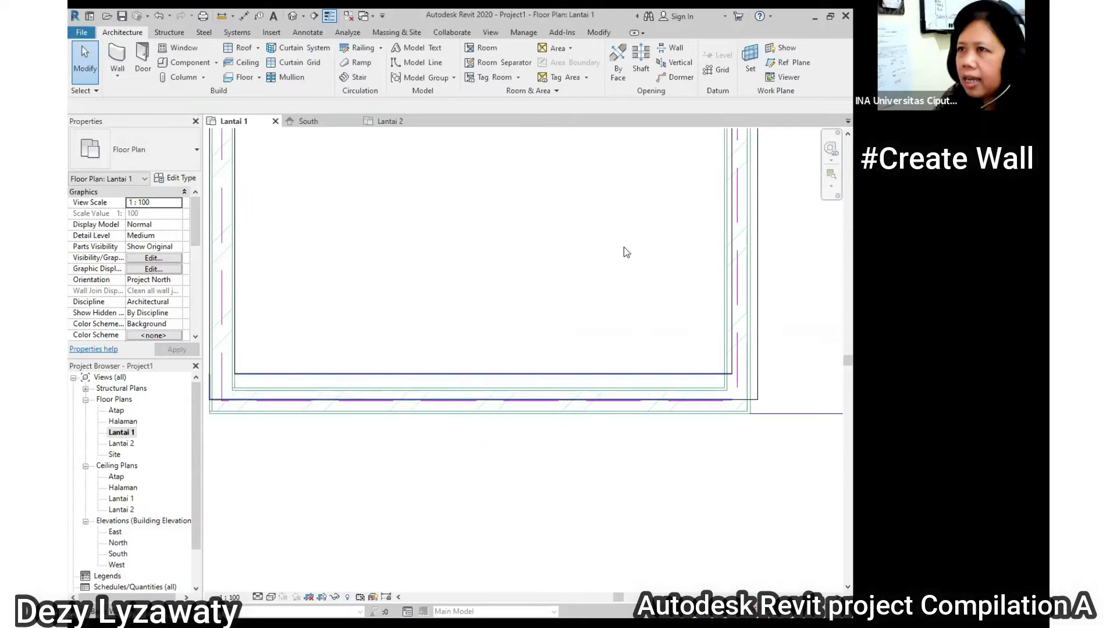
# Align the outer face of the lower-left room's bottom wall with the reference plan's outer bottom wall line, and end Align
pyautogui.click(597, 36)
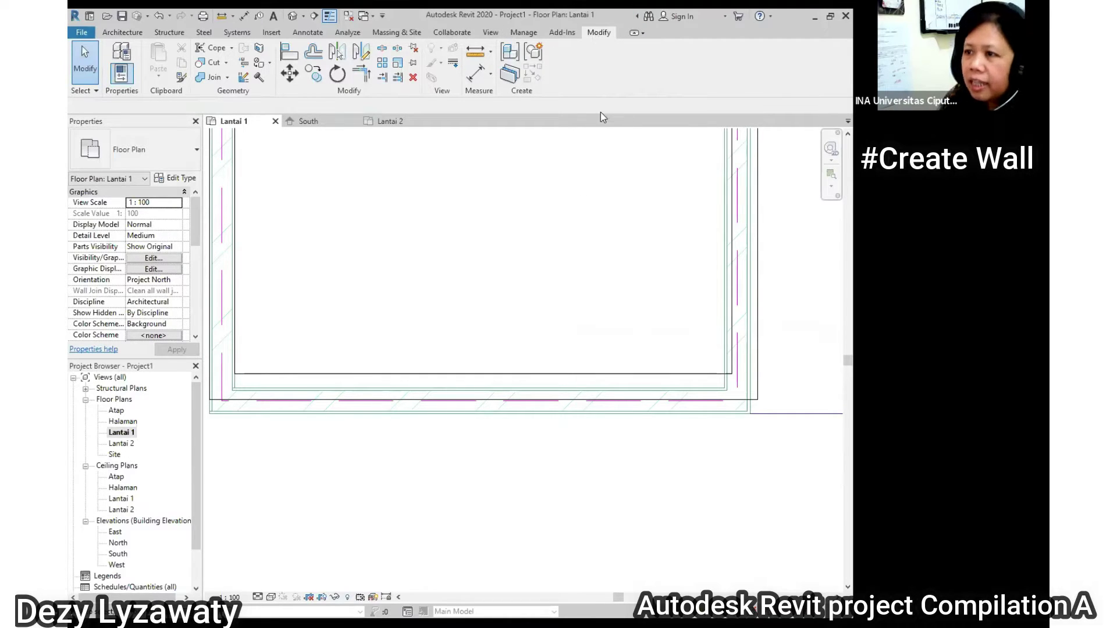
pyautogui.click(677, 374)
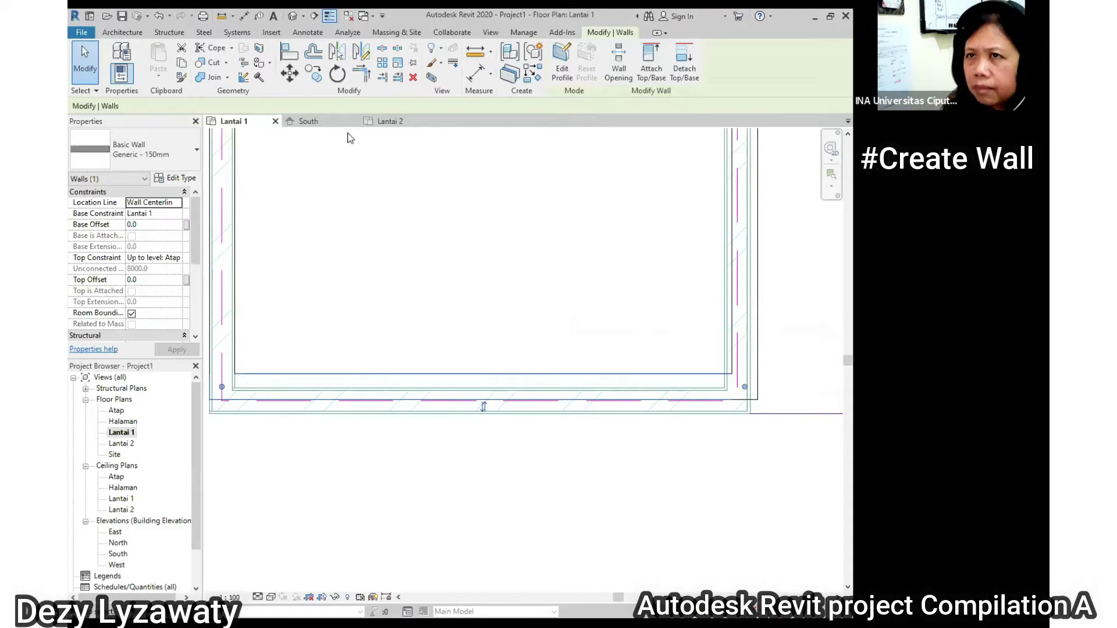
pyautogui.click(292, 56)
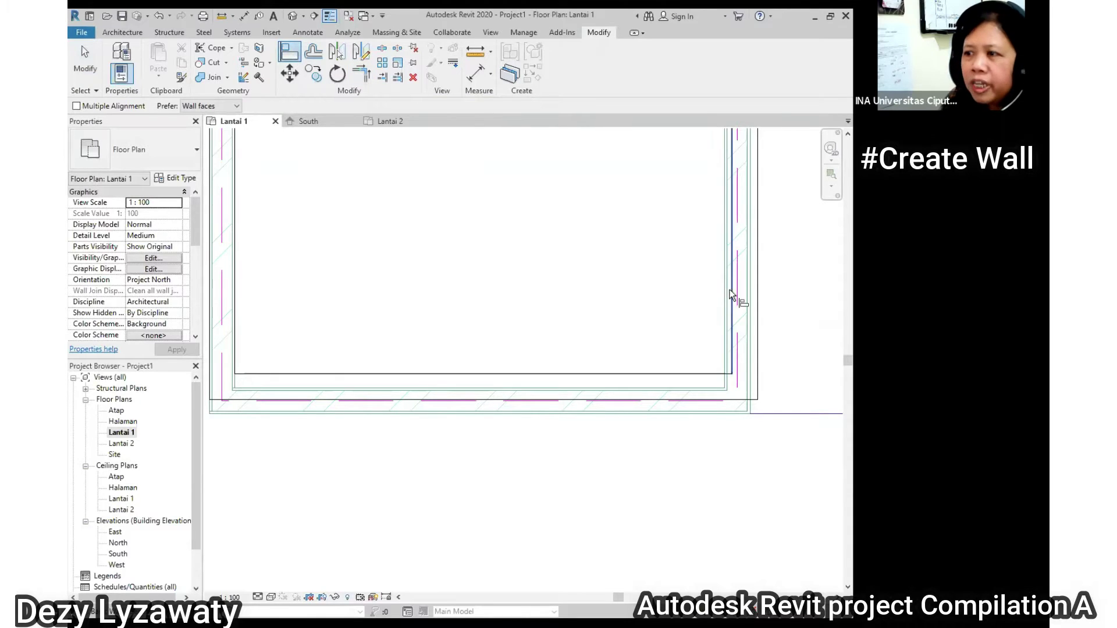
pyautogui.click(501, 387)
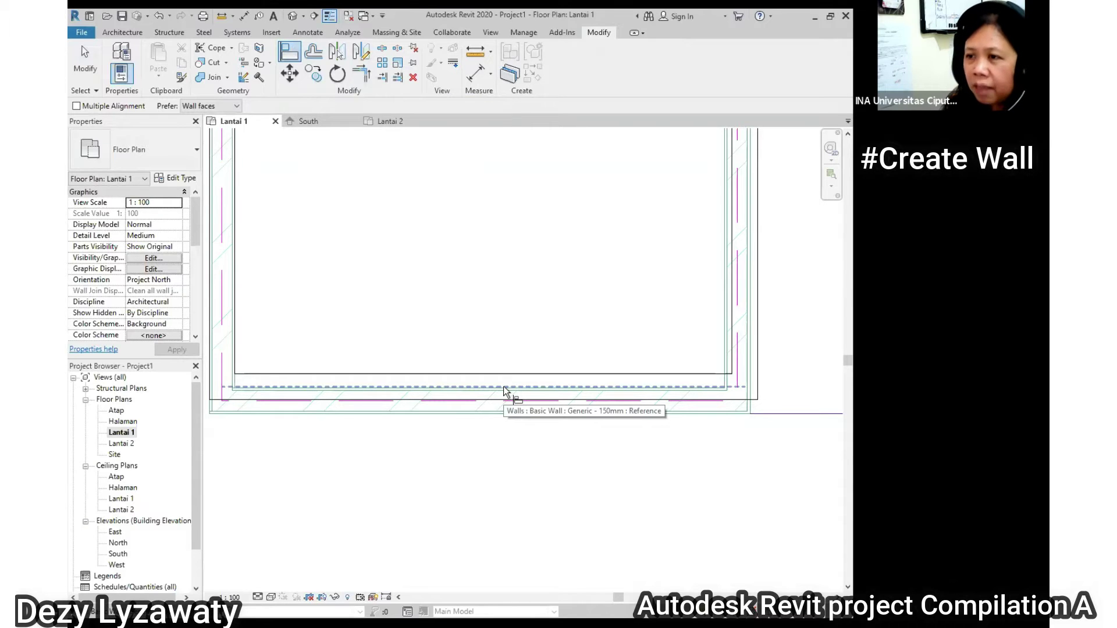
pyautogui.click(503, 386)
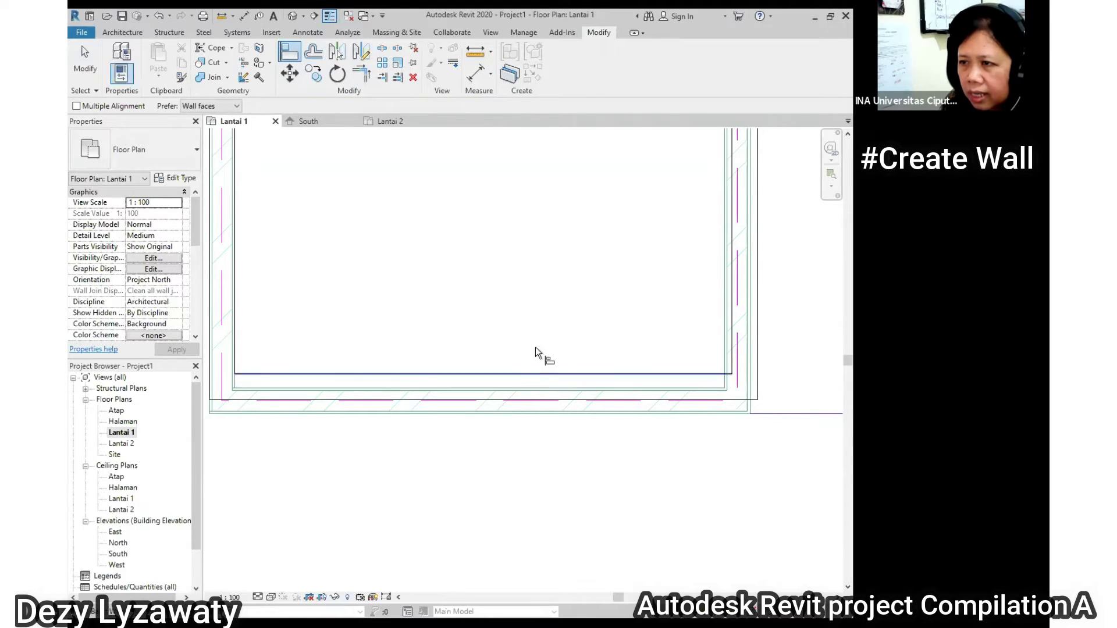
pyautogui.scroll(3, 742, 419)
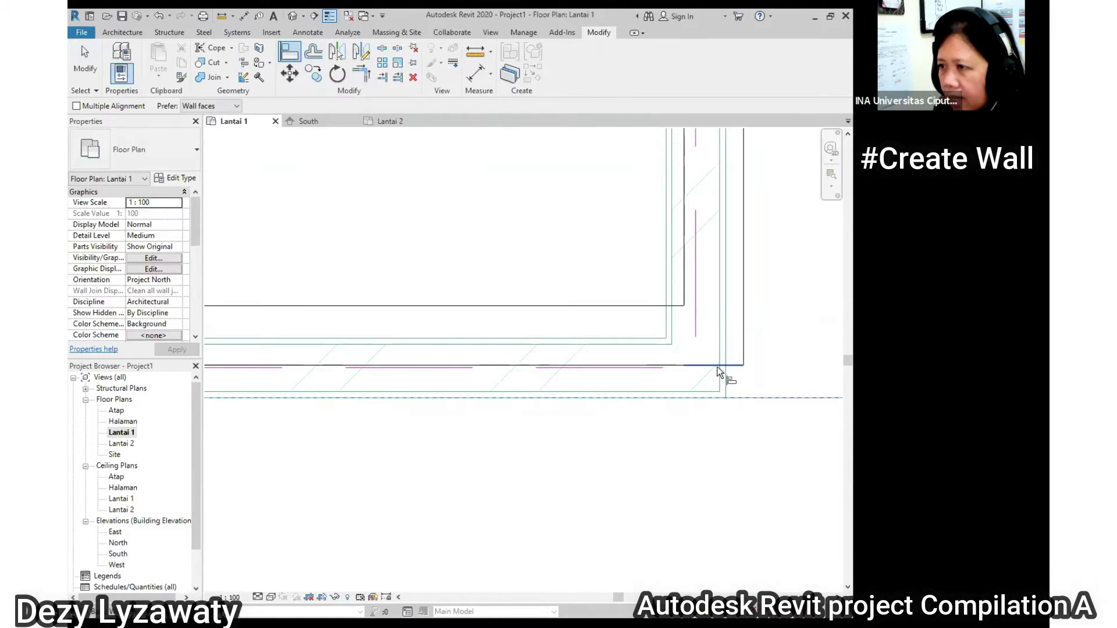
pyautogui.scroll(-1, 739, 377)
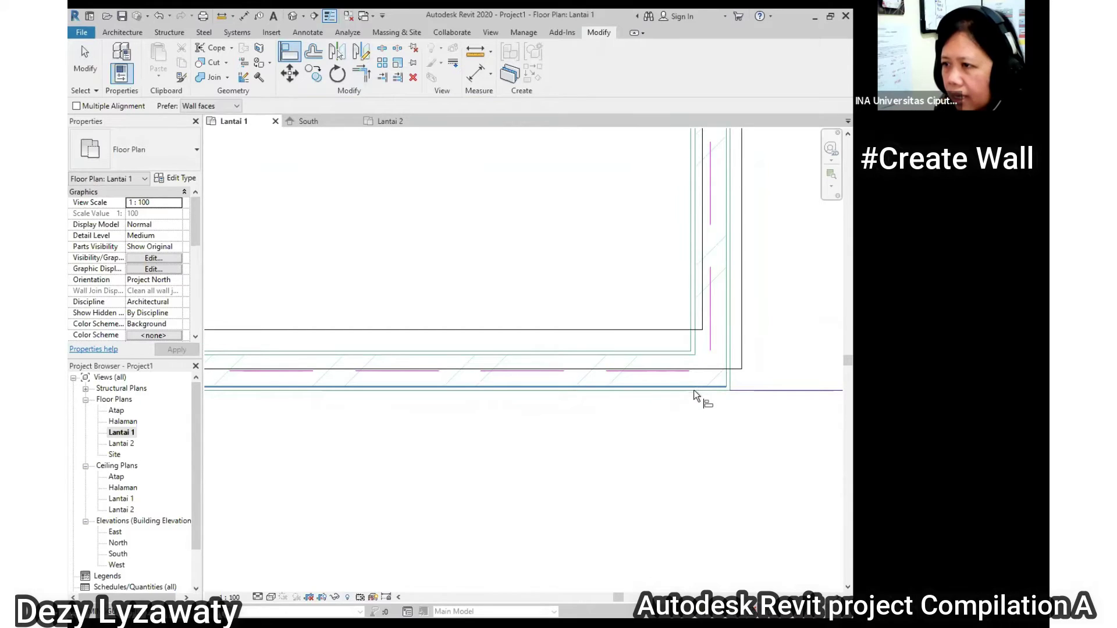
pyautogui.click(693, 391)
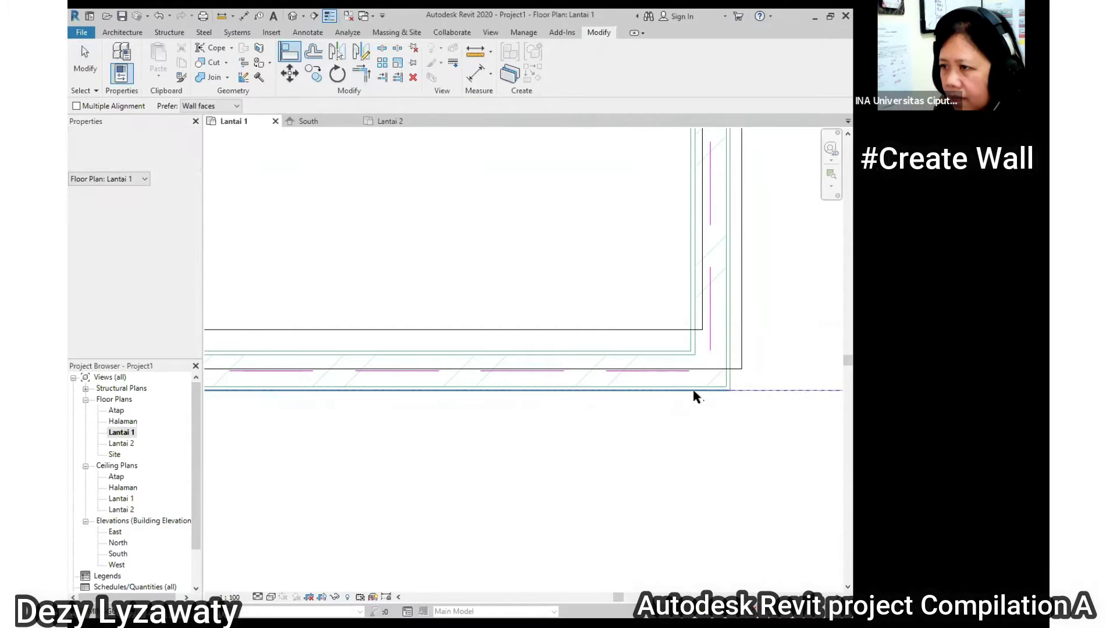
pyautogui.click(700, 368)
pyautogui.scroll(-1, 620, 328)
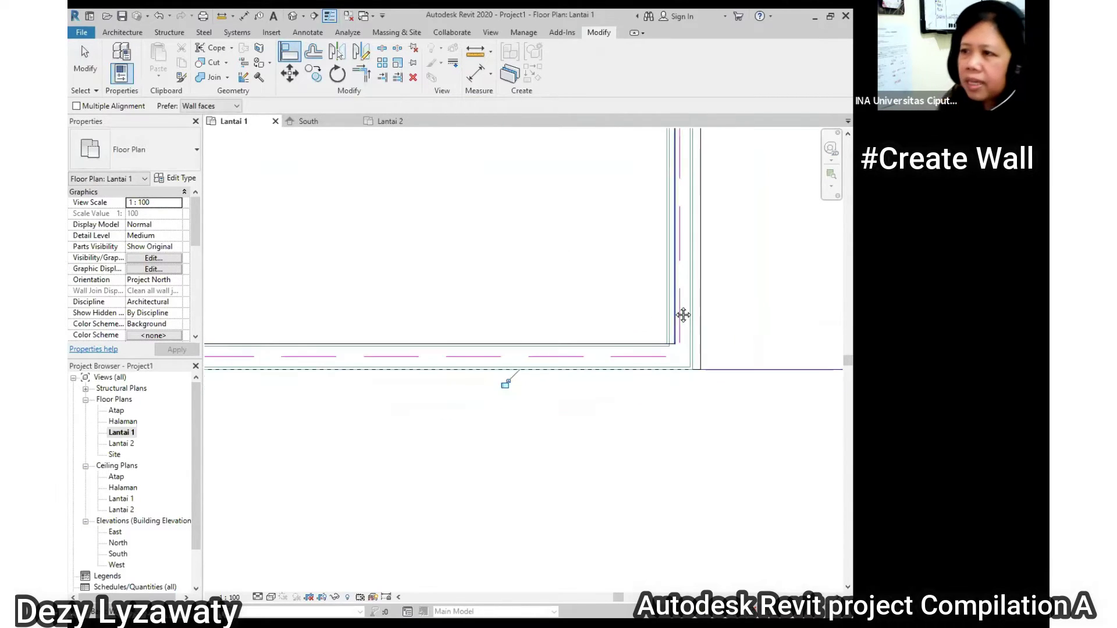
pyautogui.moveTo(682, 316); pyautogui.dragTo(651, 446, button='middle')
pyautogui.rightClick(517, 271)
pyautogui.click(541, 277)
pyautogui.rightClick(676, 337)
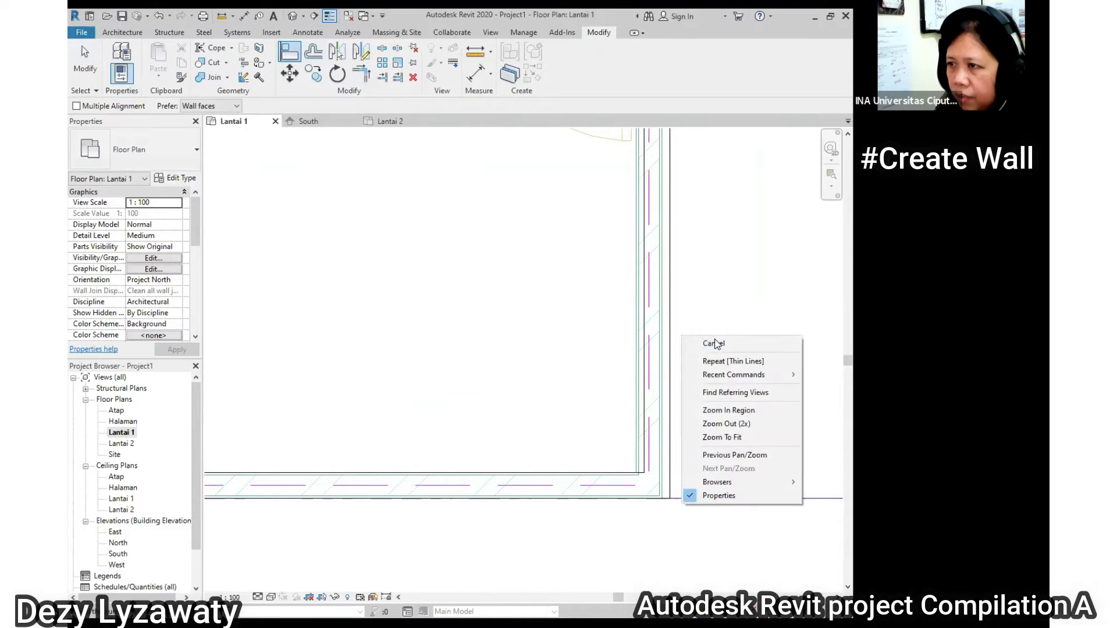
pyautogui.click(705, 342)
# Align the inner face of the lower-left room's right-hand wall with the inner wall line of the reference plan
pyautogui.click(674, 367)
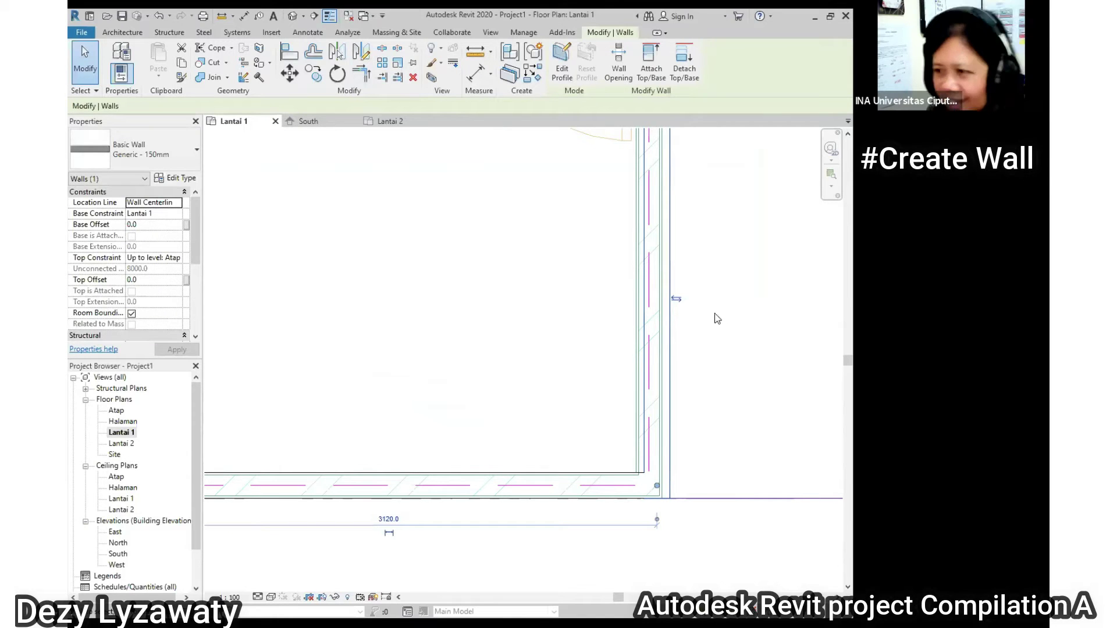
pyautogui.press('Escape')
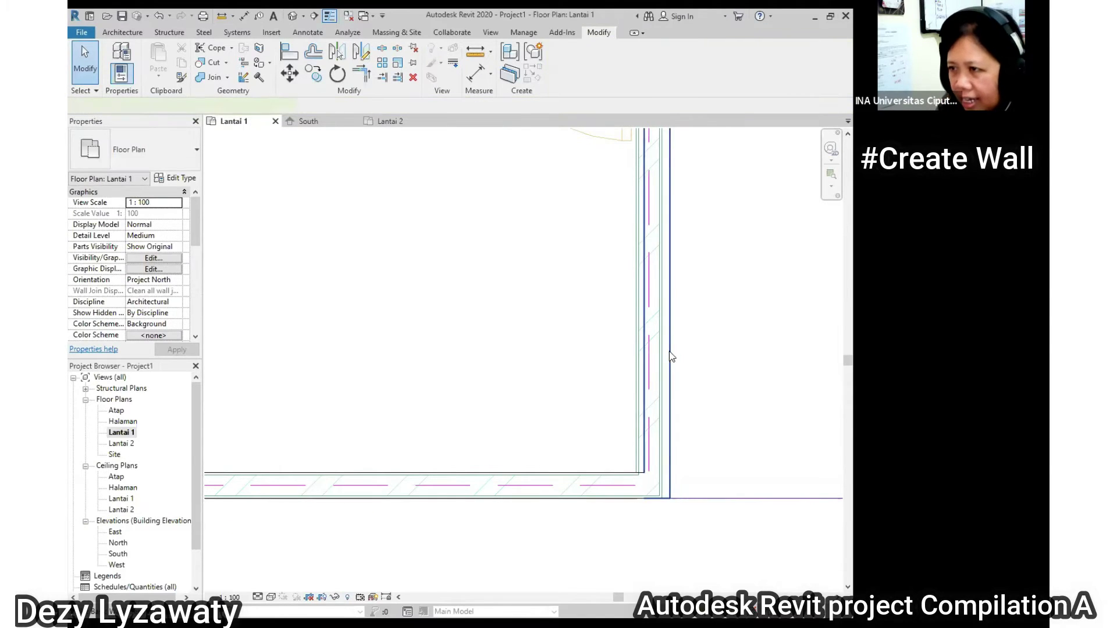
pyautogui.click(675, 357)
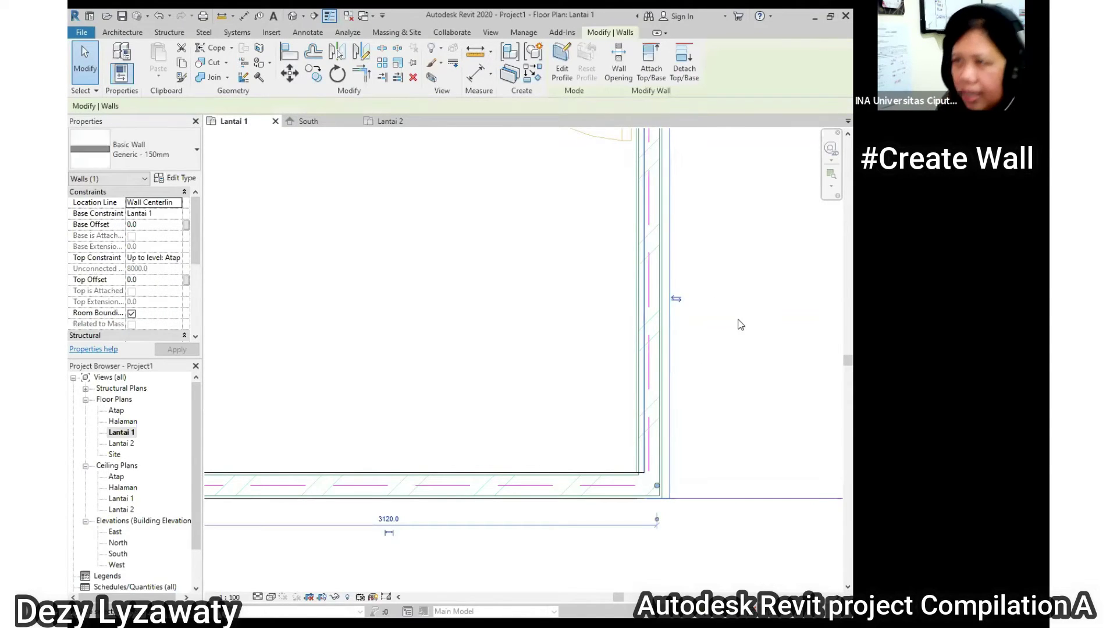
pyautogui.click(289, 55)
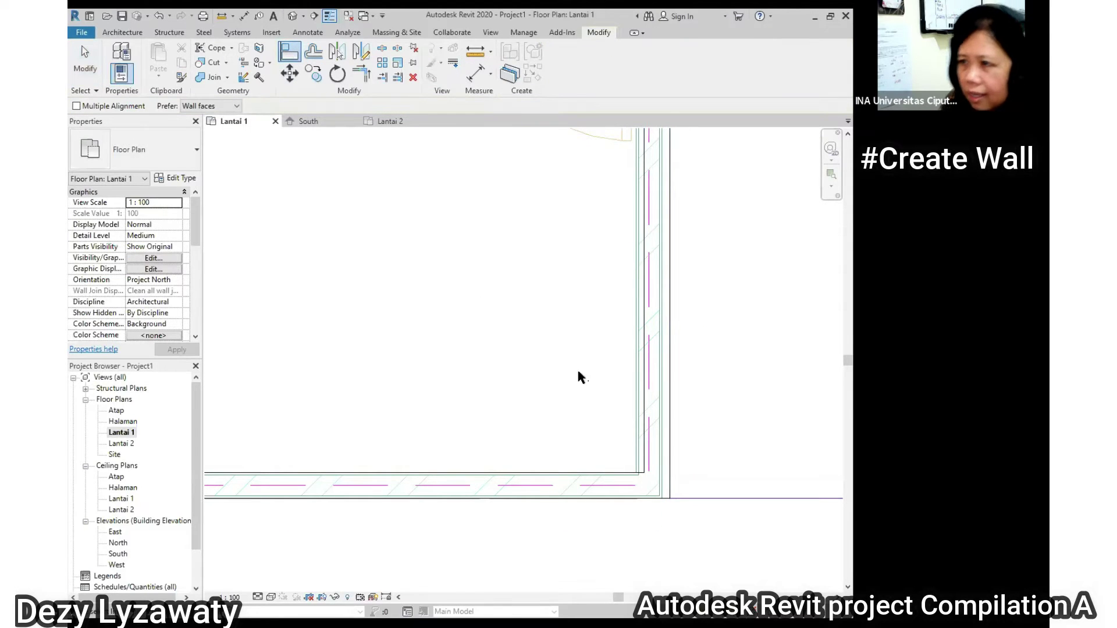
pyautogui.click(632, 386)
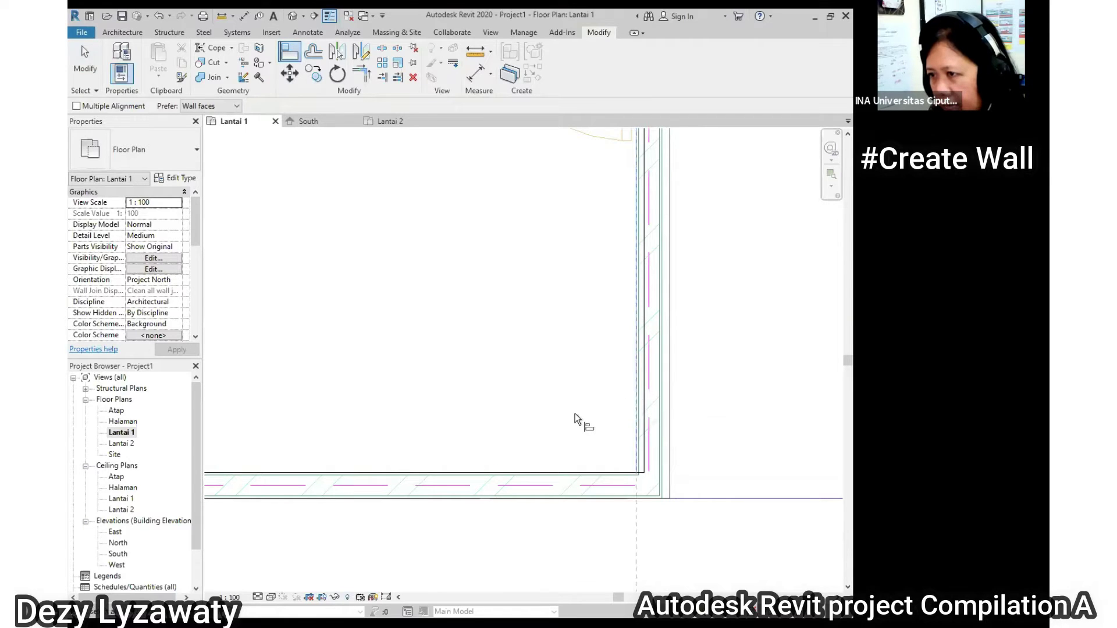
pyautogui.click(642, 430)
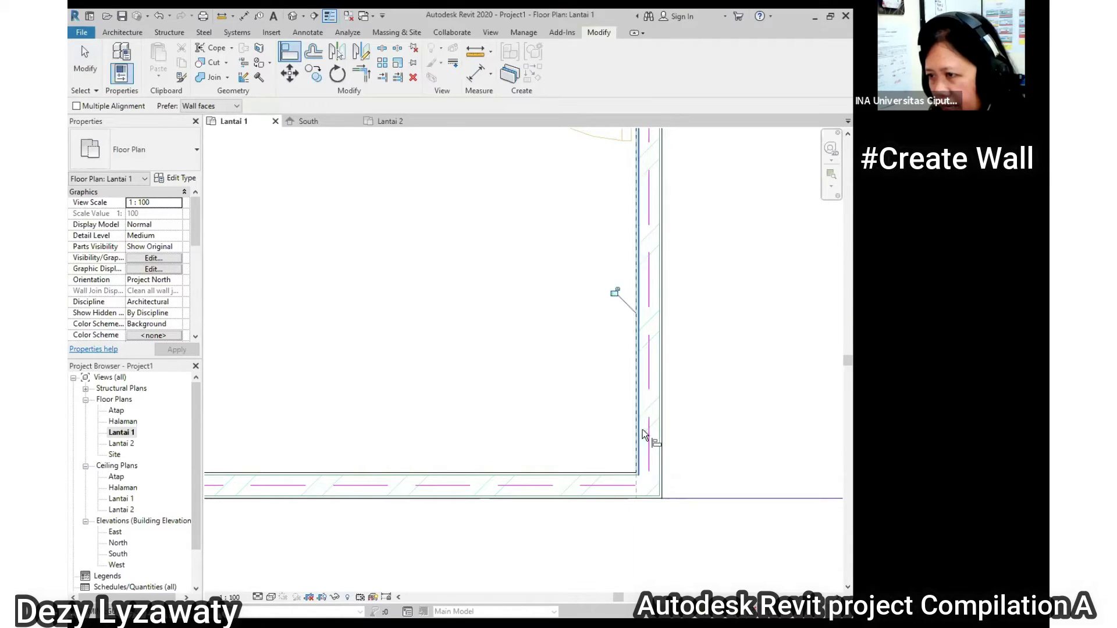
# Align the inner face of the long lower wall beside the entrance door with the reference plan's inner wall line
pyautogui.scroll(-2, 513, 394)
pyautogui.scroll(-1, 569, 362)
pyautogui.scroll(4, 591, 376)
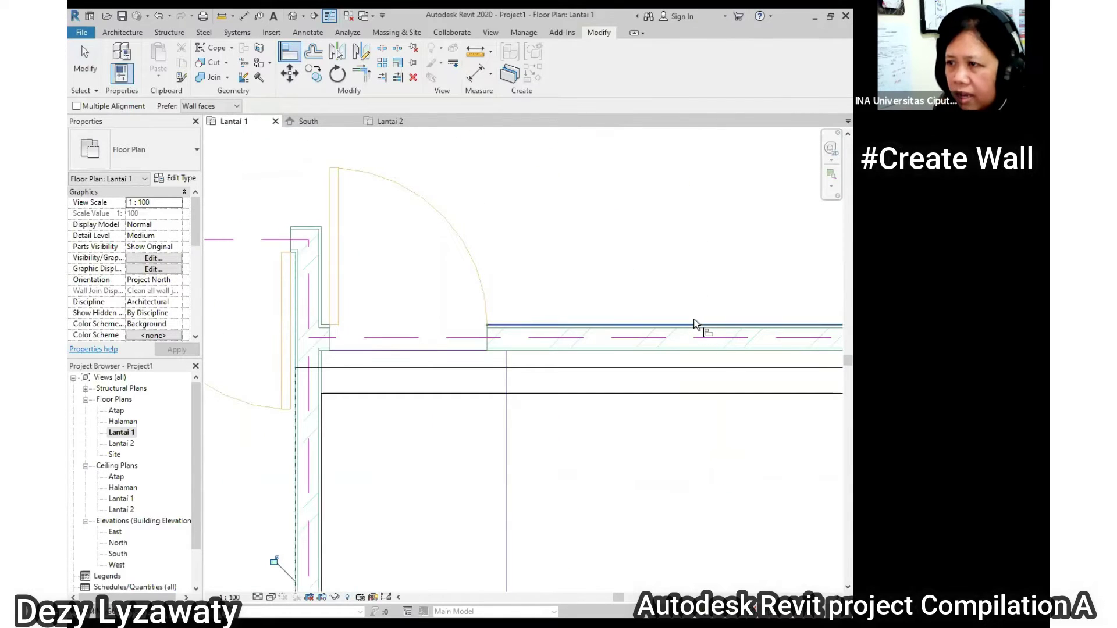
pyautogui.click(696, 325)
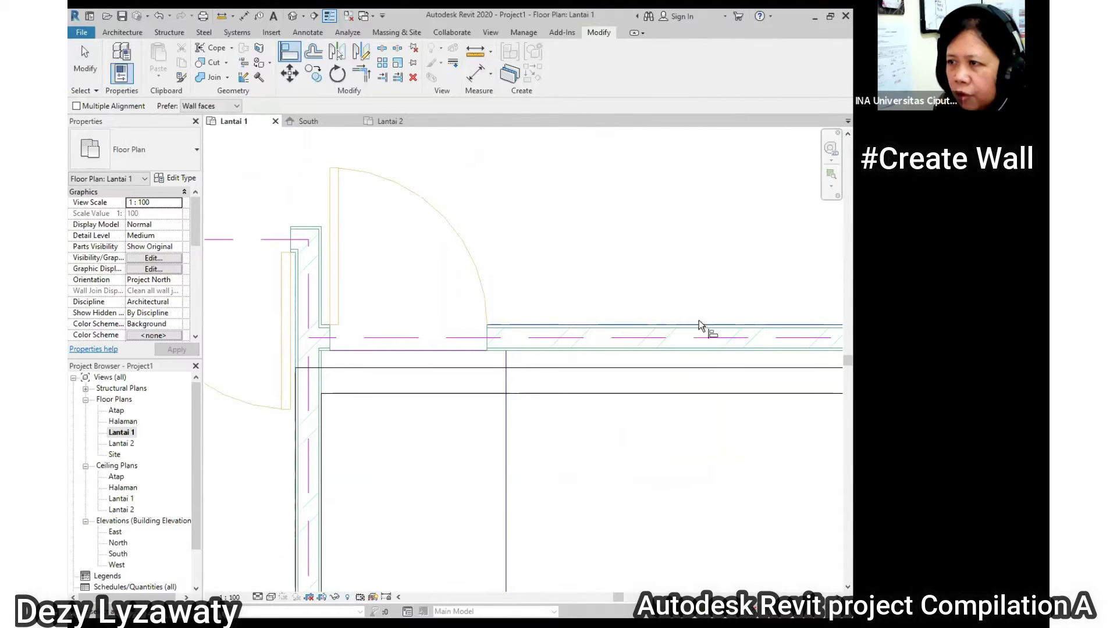
pyautogui.click(699, 367)
# Align the right-hand exterior wall with the corresponding wall line of the reference plan
pyautogui.scroll(-3, 335, 240)
pyautogui.moveTo(800, 271); pyautogui.dragTo(583, 431, button='middle')
pyautogui.scroll(5, 571, 438)
pyautogui.scroll(1, 612, 441)
pyautogui.click(492, 336)
pyautogui.click(505, 298)
# Check the remaining exterior wall corners against the reference plan up close, and leave the Align command
pyautogui.scroll(-2, 676, 358)
pyautogui.scroll(-4, 480, 211)
pyautogui.scroll(4, 491, 177)
pyautogui.moveTo(491, 177); pyautogui.dragTo(561, 293, button='middle')
pyautogui.scroll(3, 410, 318)
pyautogui.scroll(-2, 470, 295)
pyautogui.scroll(-3, 489, 285)
pyautogui.moveTo(355, 475); pyautogui.dragTo(427, 142, button='middle')
pyautogui.scroll(3, 407, 254)
pyautogui.scroll(4, 344, 307)
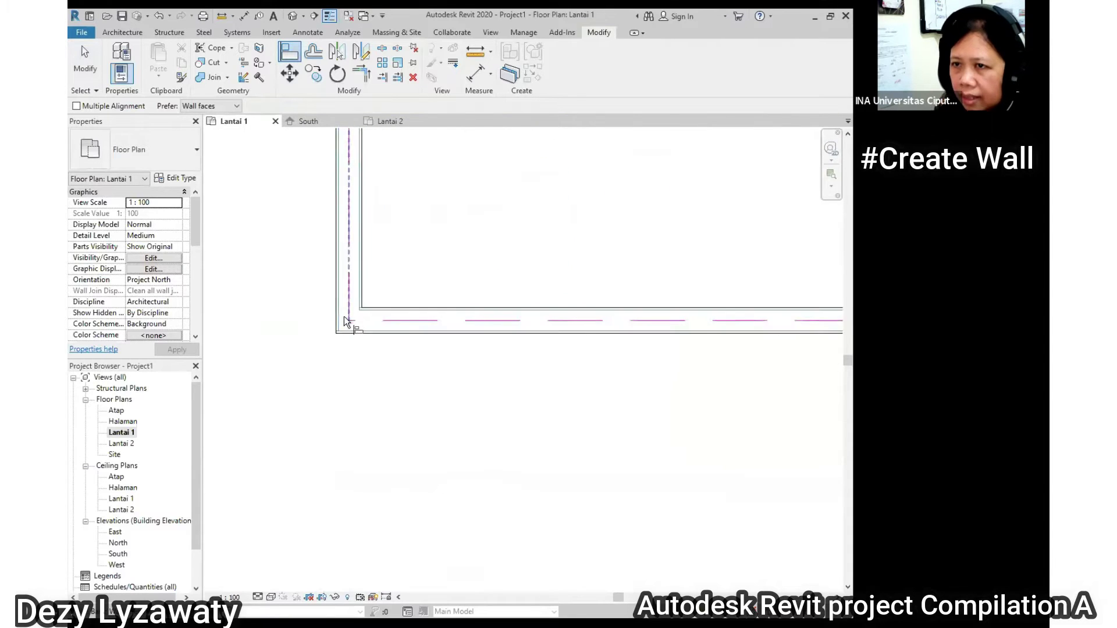
pyautogui.scroll(-5, 398, 295)
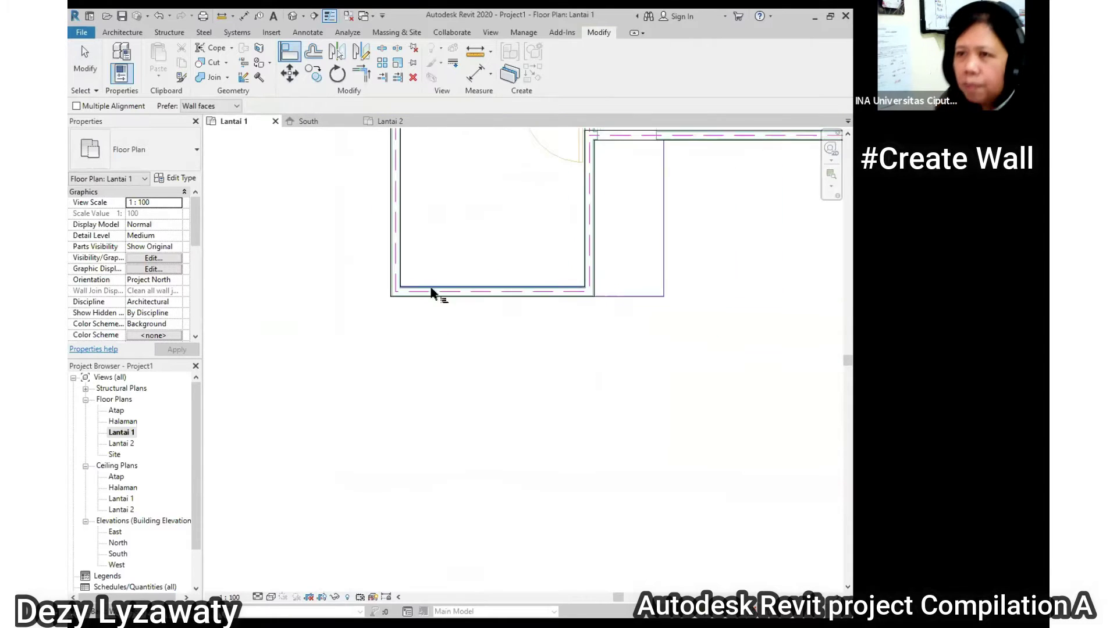
pyautogui.rightClick(484, 230)
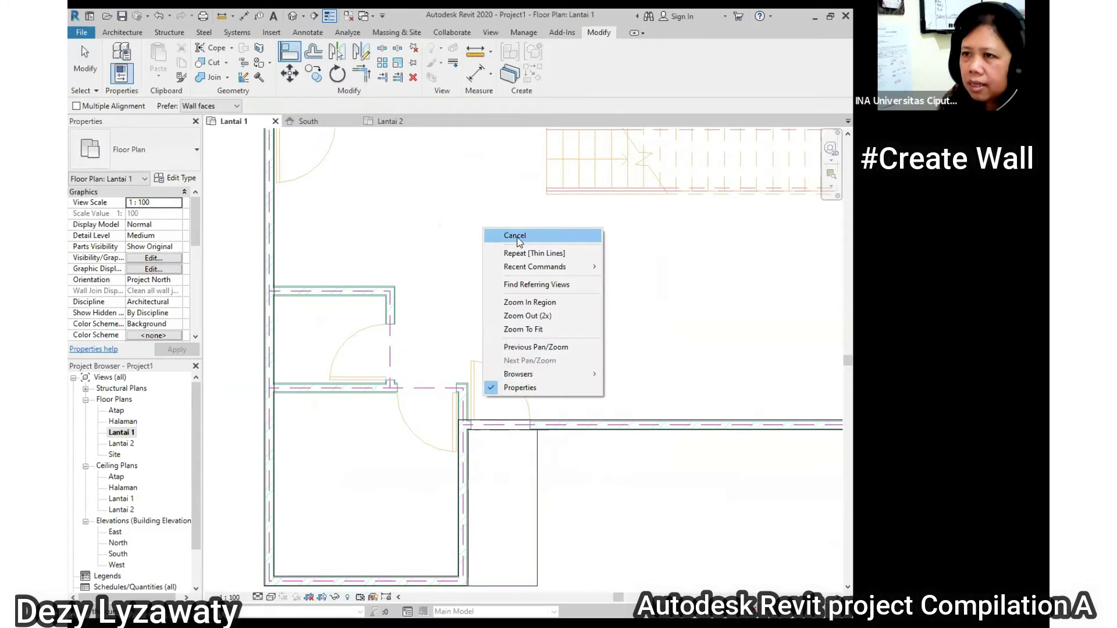
pyautogui.click(518, 237)
pyautogui.scroll(-4, 525, 240)
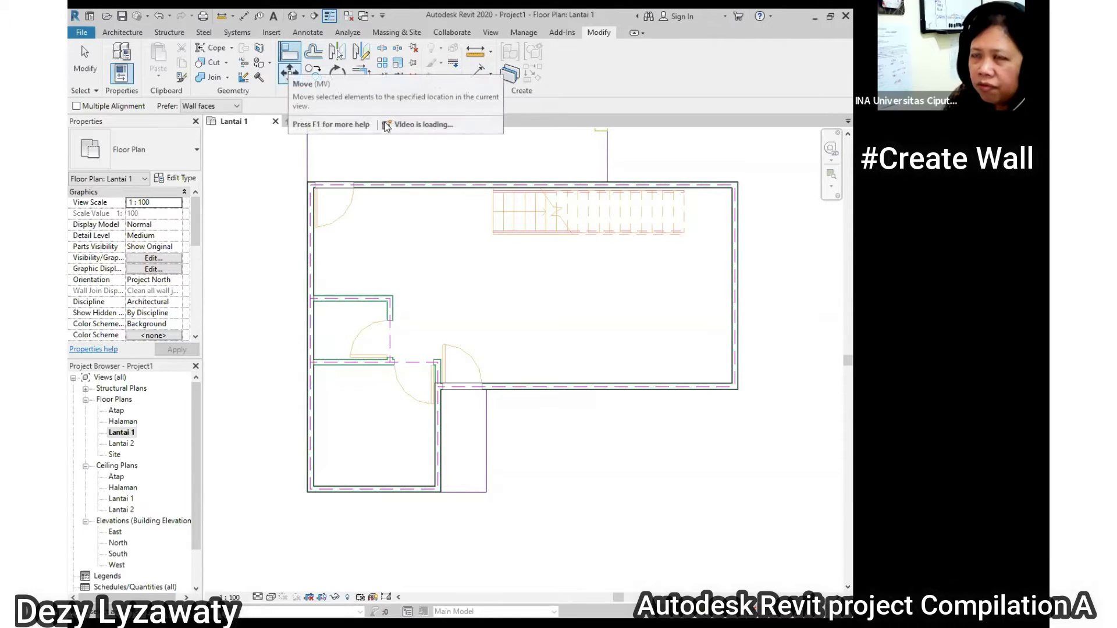
# Open the default 3D view and inspect the exterior walls of the house up close
pyautogui.click(293, 17)
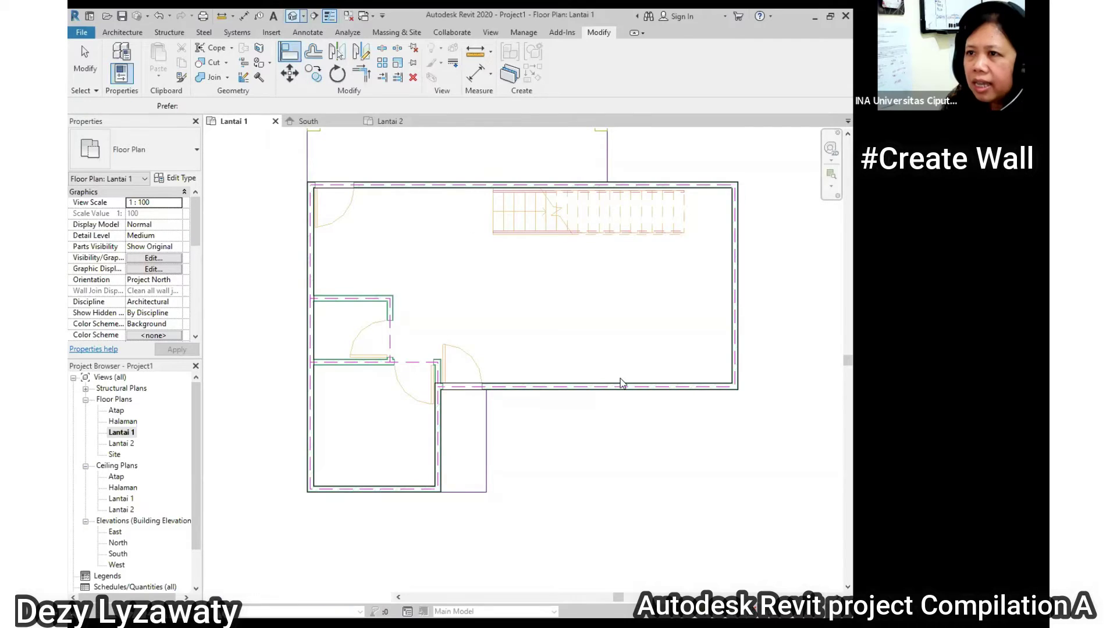
pyautogui.scroll(4, 533, 389)
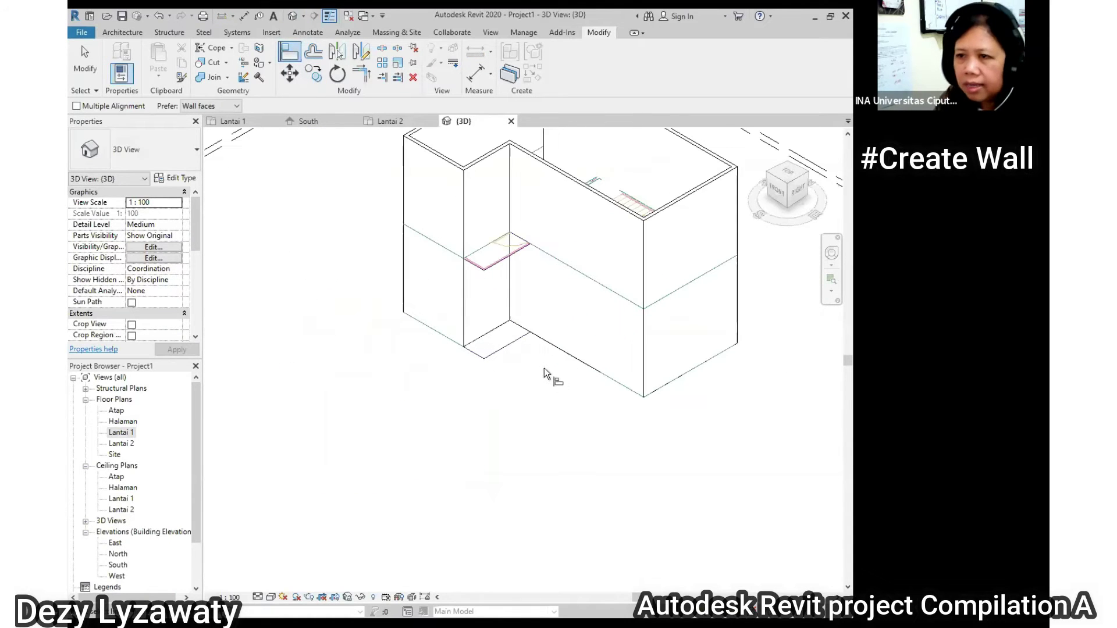
# Leave the Align command and examine in 3D how the full-height rear exterior wall relates to the upper-floor reference plan
pyautogui.keyDown('shift'); pyautogui.moveTo(529, 327); pyautogui.dragTo(609, 309, button='middle'); pyautogui.keyUp('shift')
pyautogui.keyDown('shift'); pyautogui.moveTo(519, 369); pyautogui.dragTo(616, 219, button='middle'); pyautogui.keyUp('shift')
pyautogui.keyDown('shift'); pyautogui.moveTo(611, 282); pyautogui.dragTo(324, 299, button='middle'); pyautogui.keyUp('shift')
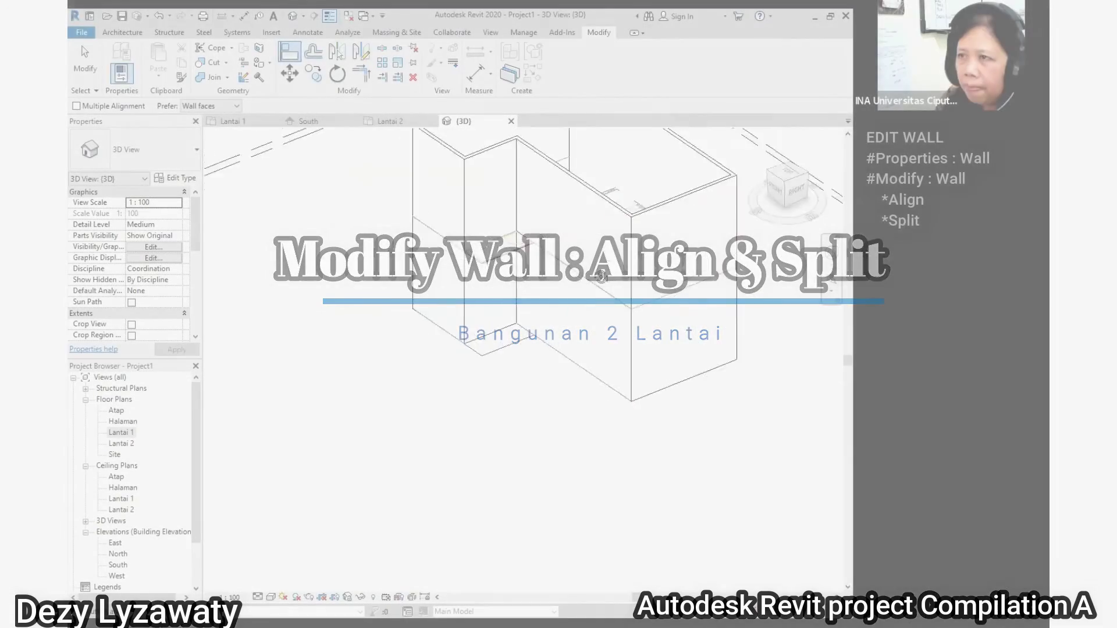
pyautogui.keyDown('shift'); pyautogui.moveTo(429, 293); pyautogui.dragTo(435, 239, button='middle'); pyautogui.keyUp('shift')
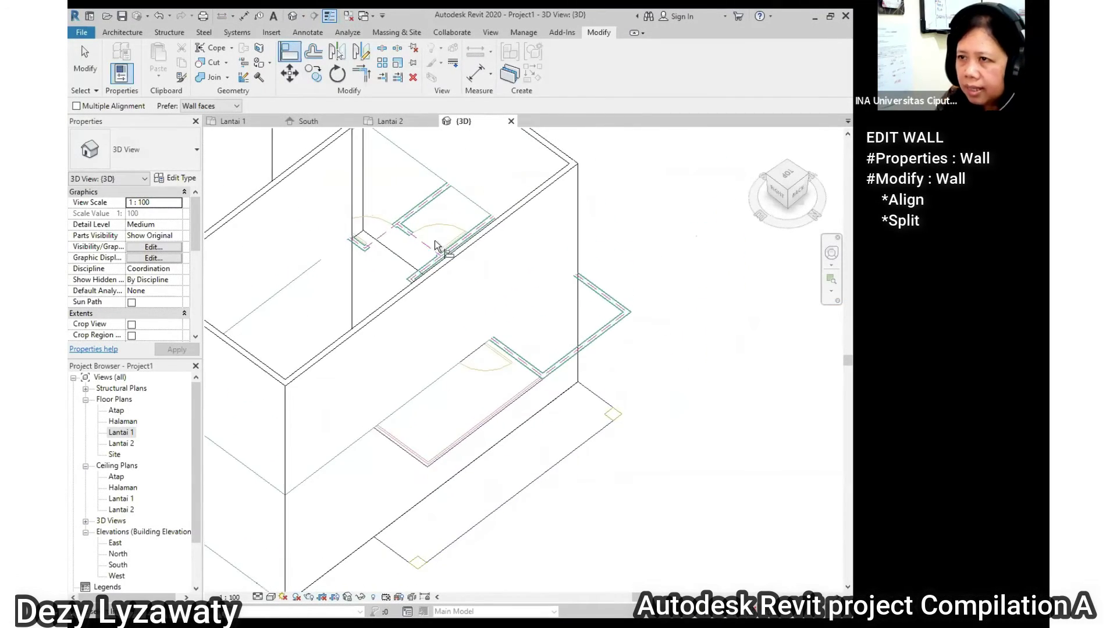
pyautogui.keyDown('shift'); pyautogui.moveTo(622, 431); pyautogui.dragTo(622, 368, button='middle'); pyautogui.keyUp('shift')
pyautogui.moveTo(531, 280); pyautogui.dragTo(494, 356, button='middle')
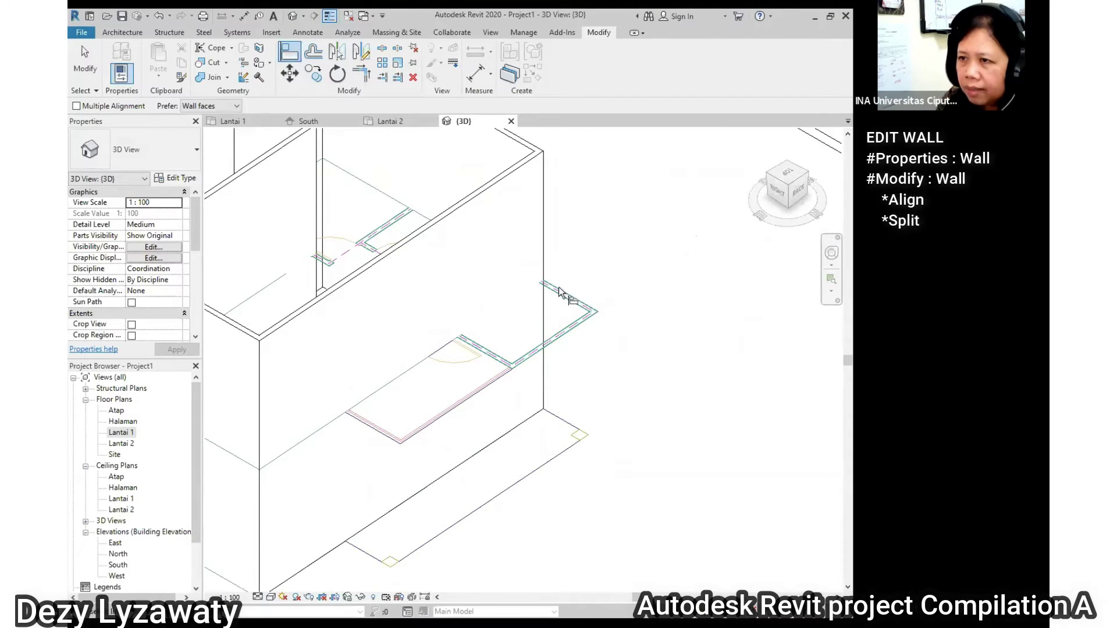
pyautogui.press('Escape')
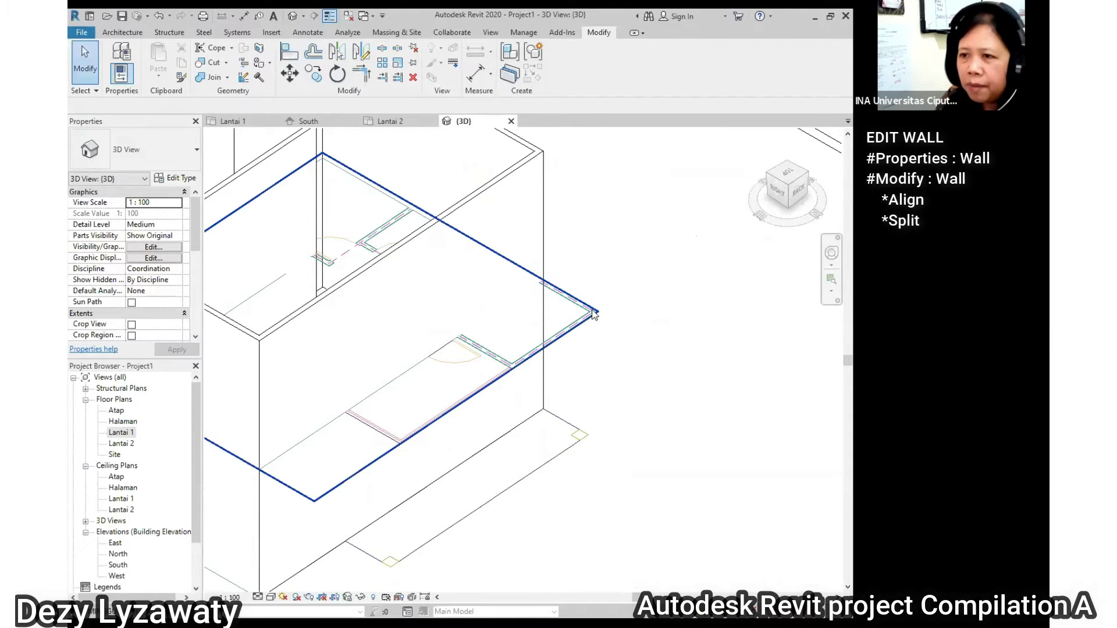
pyautogui.moveTo(582, 364); pyautogui.dragTo(599, 331, button='middle')
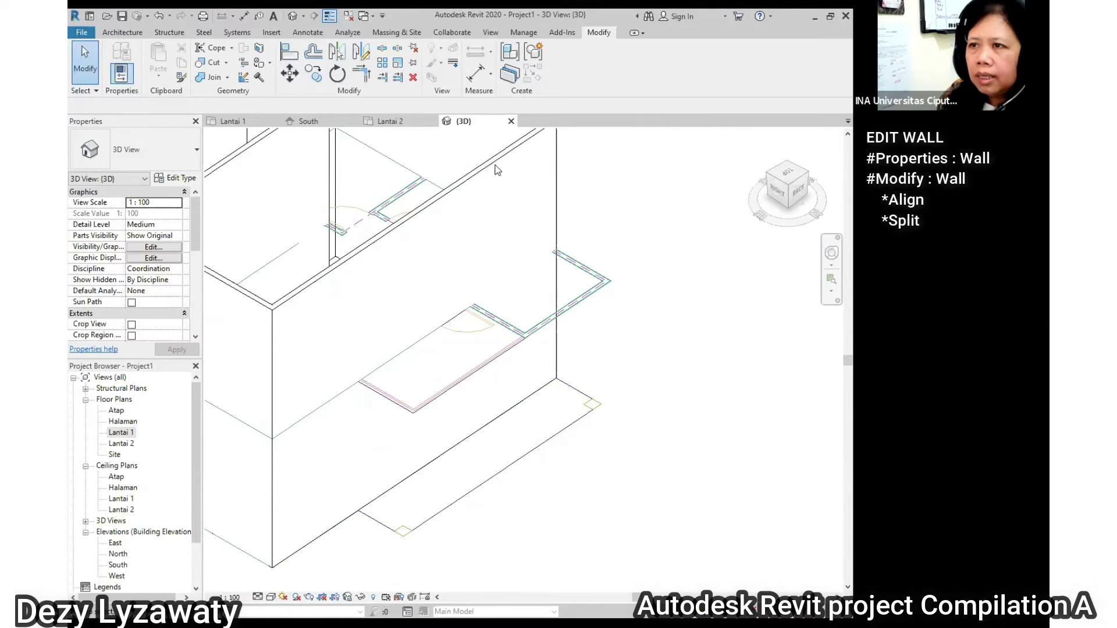
pyautogui.moveTo(497, 169); pyautogui.dragTo(496, 190, button='middle')
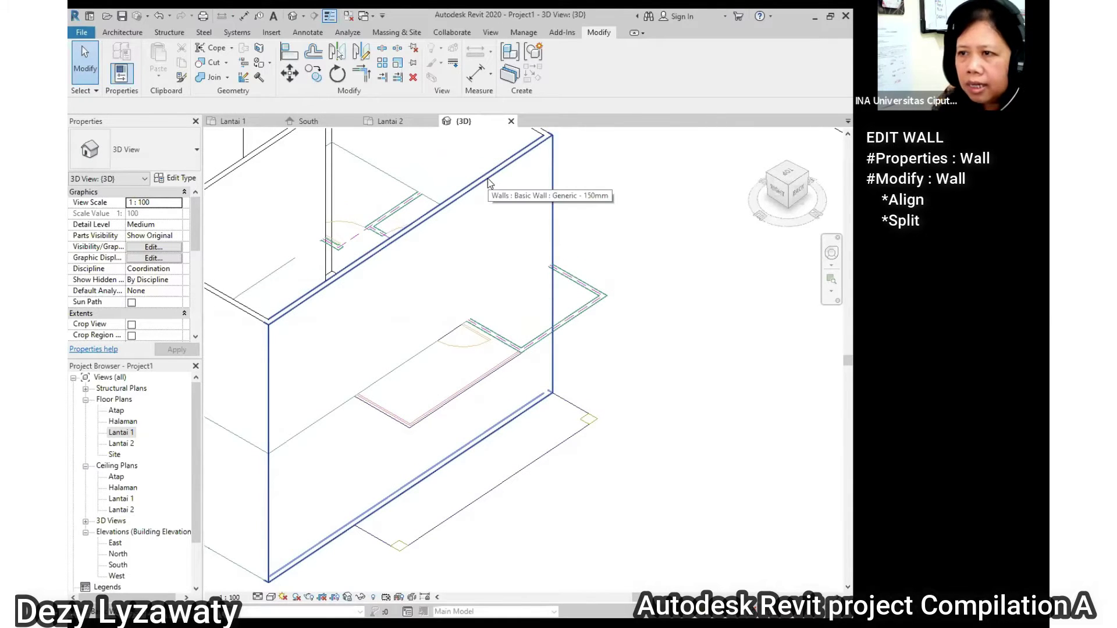
pyautogui.click(488, 180)
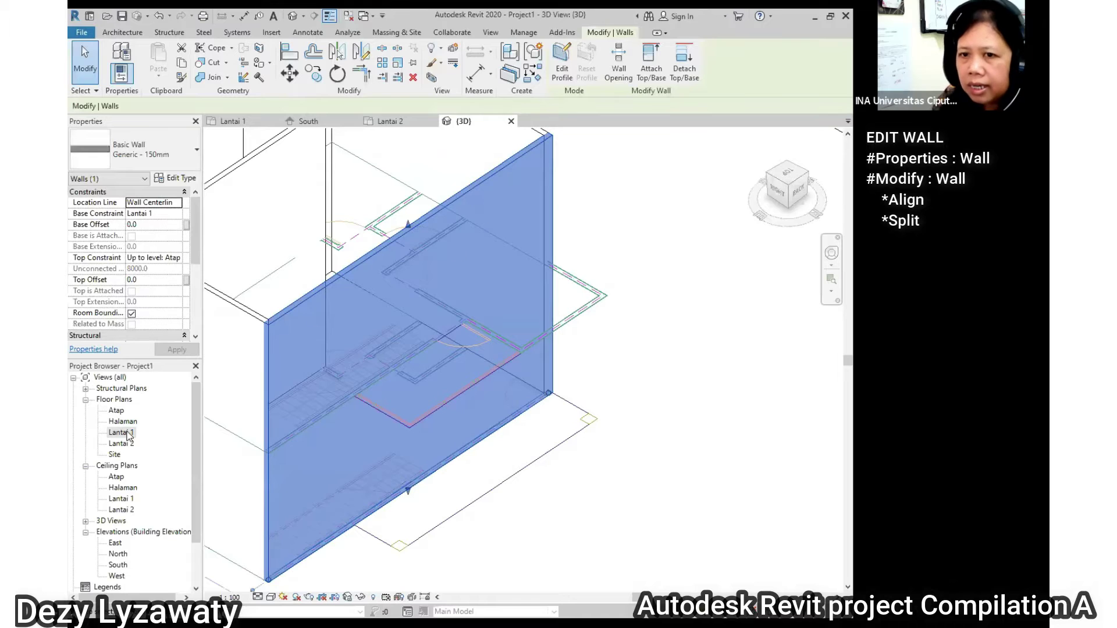
pyautogui.press('Escape')
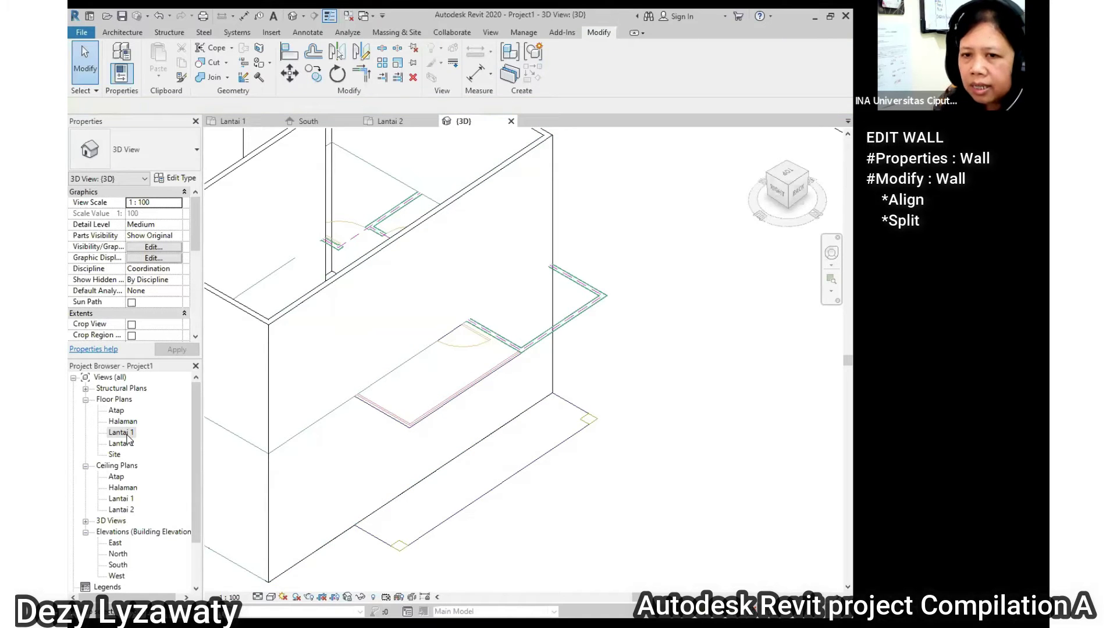
# Open the Lantai 2 floor plan and inspect where the long exterior wall passes below the projecting upper room
pyautogui.doubleClick(122, 444)
pyautogui.scroll(3, 522, 380)
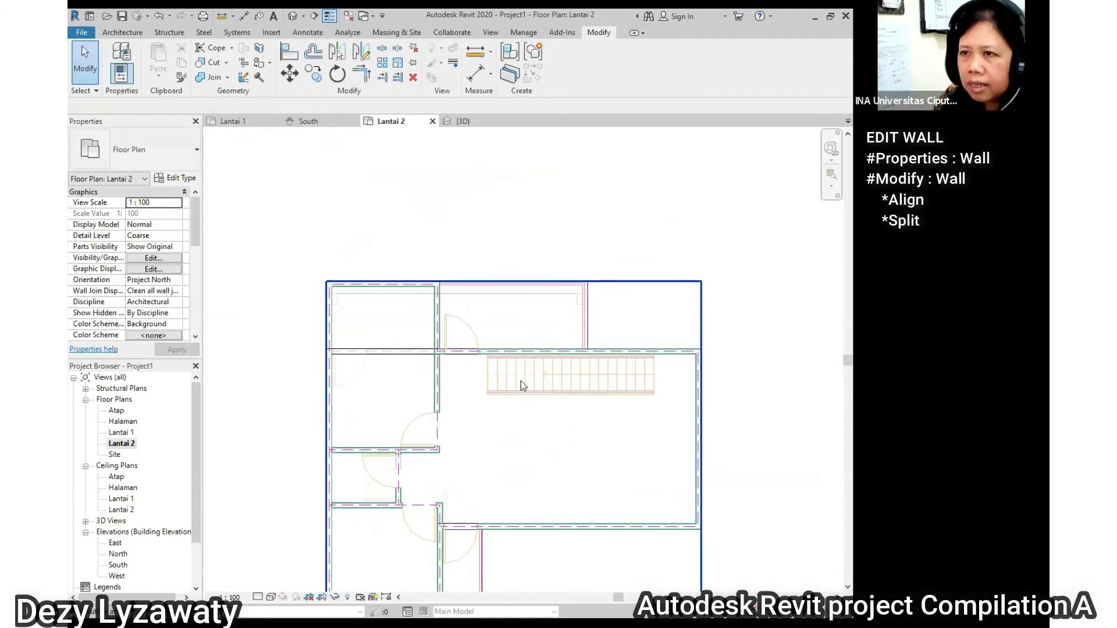
pyautogui.scroll(2, 387, 346)
pyautogui.click(386, 335)
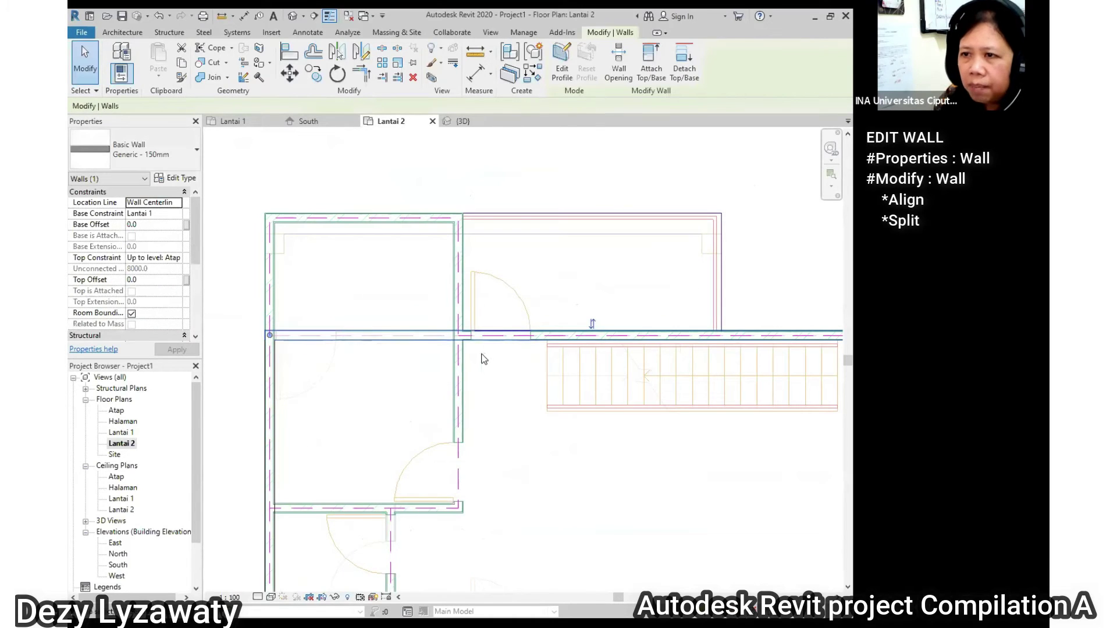
pyautogui.press('Escape')
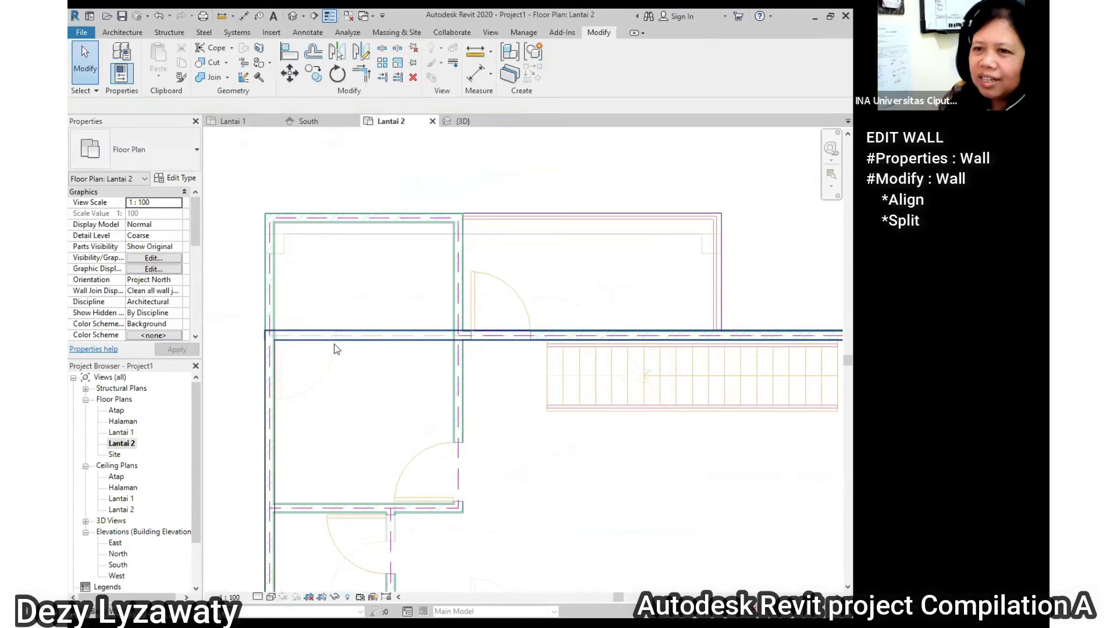
pyautogui.moveTo(411, 302); pyautogui.dragTo(449, 292, button='middle')
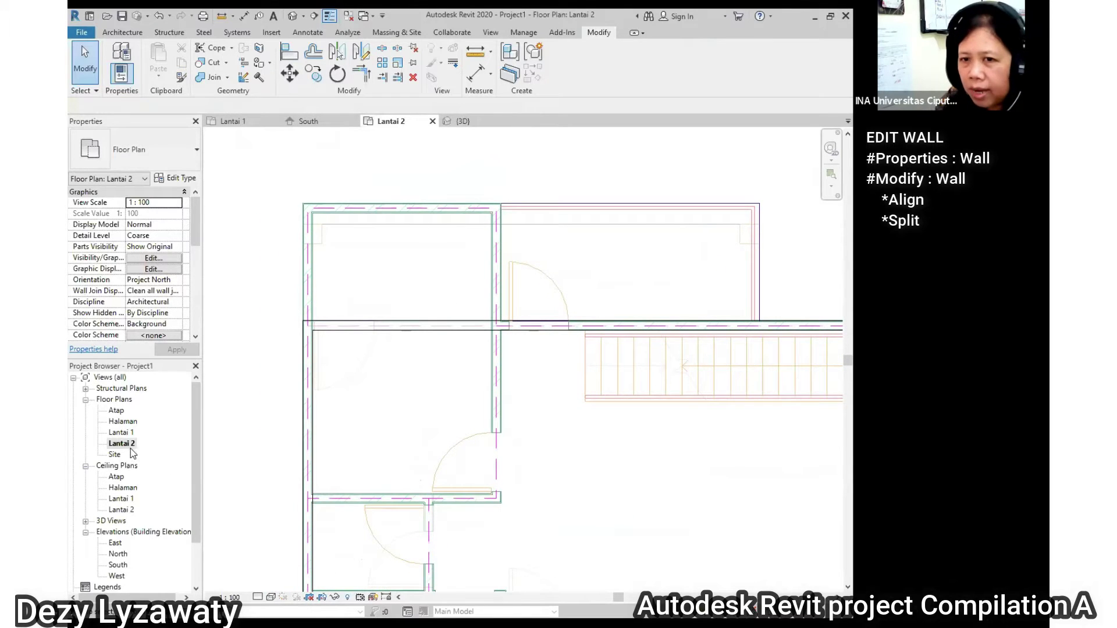
pyautogui.scroll(2, 448, 378)
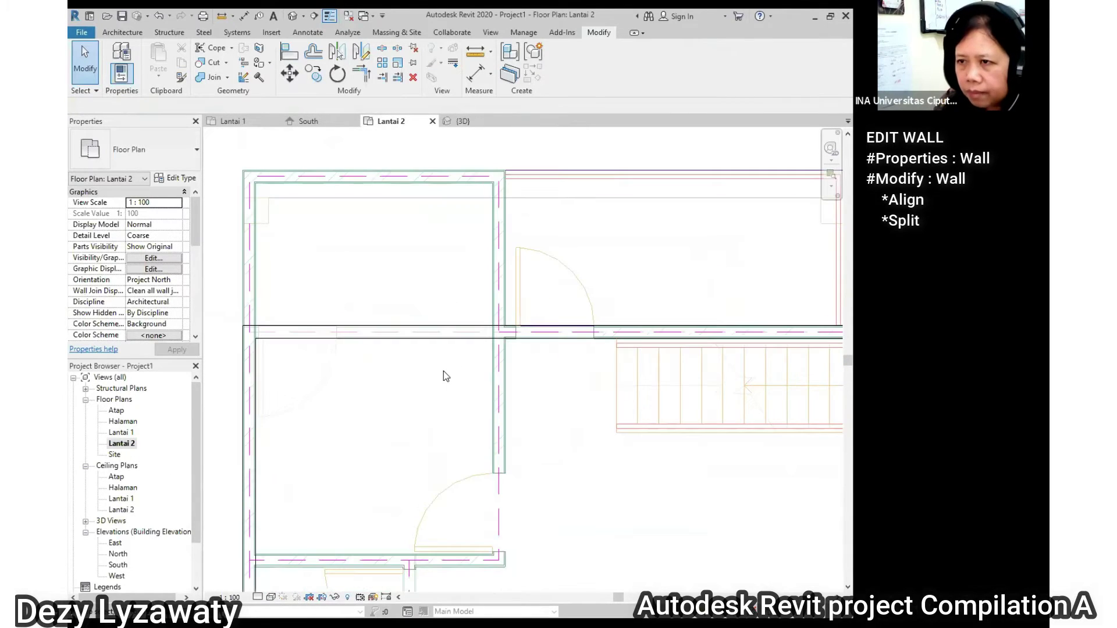
# Split the long Generic - 150mm wall at its junction with the projecting room's inner side wall, and open the 3D view
pyautogui.click(384, 49)
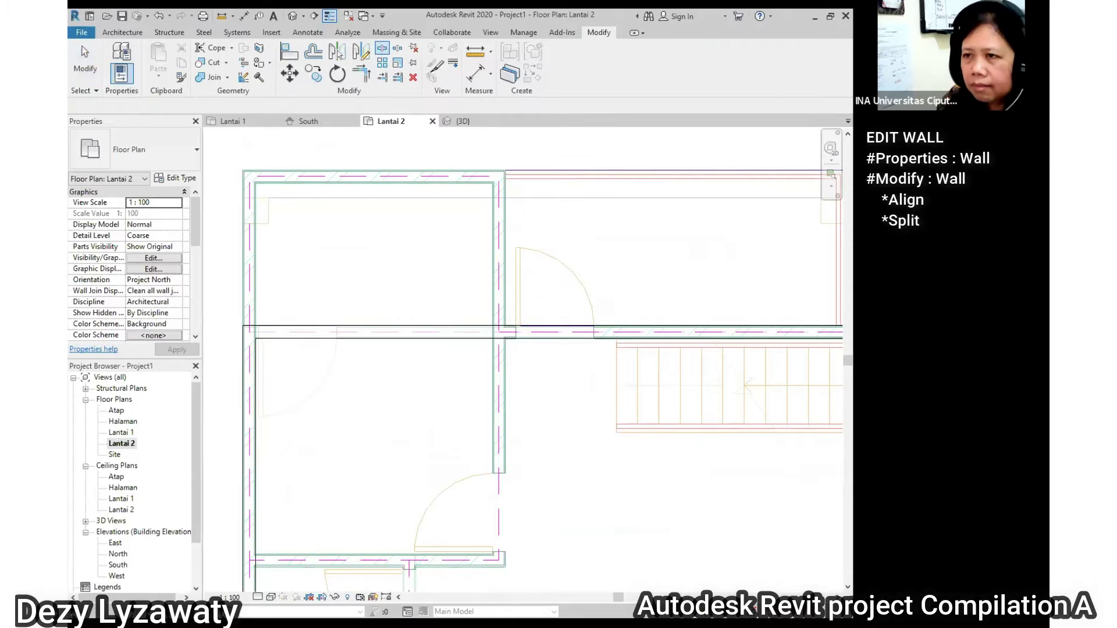
pyautogui.click(500, 323)
pyautogui.press('Escape')
pyautogui.click(470, 343)
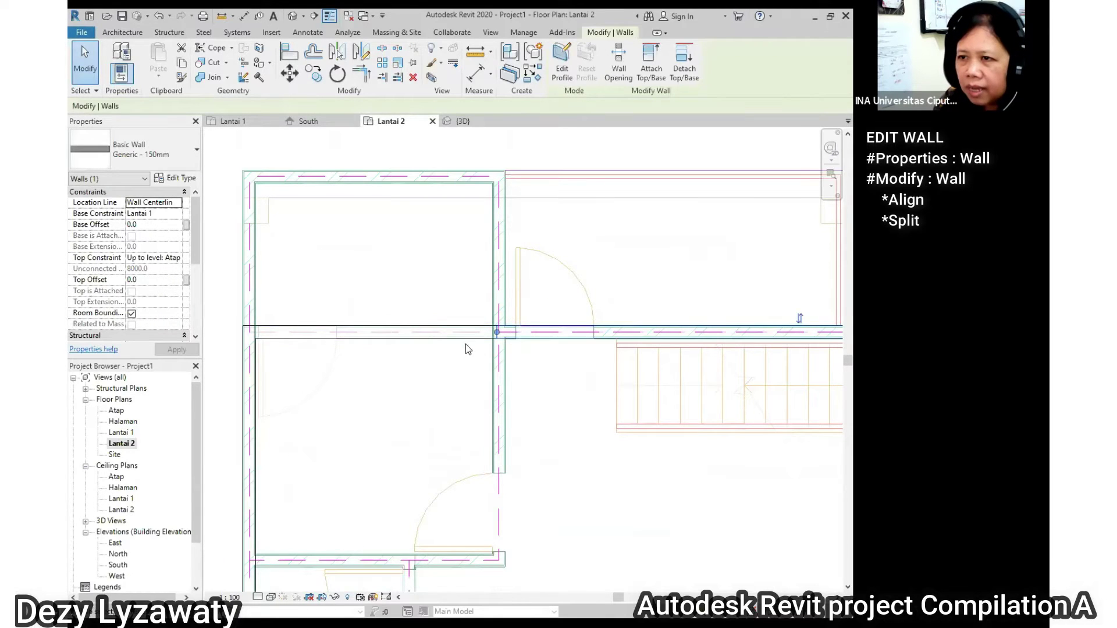
pyautogui.click(293, 15)
pyautogui.click(494, 179)
pyautogui.moveTo(667, 257); pyautogui.dragTo(643, 326, button='middle')
pyautogui.click(644, 326)
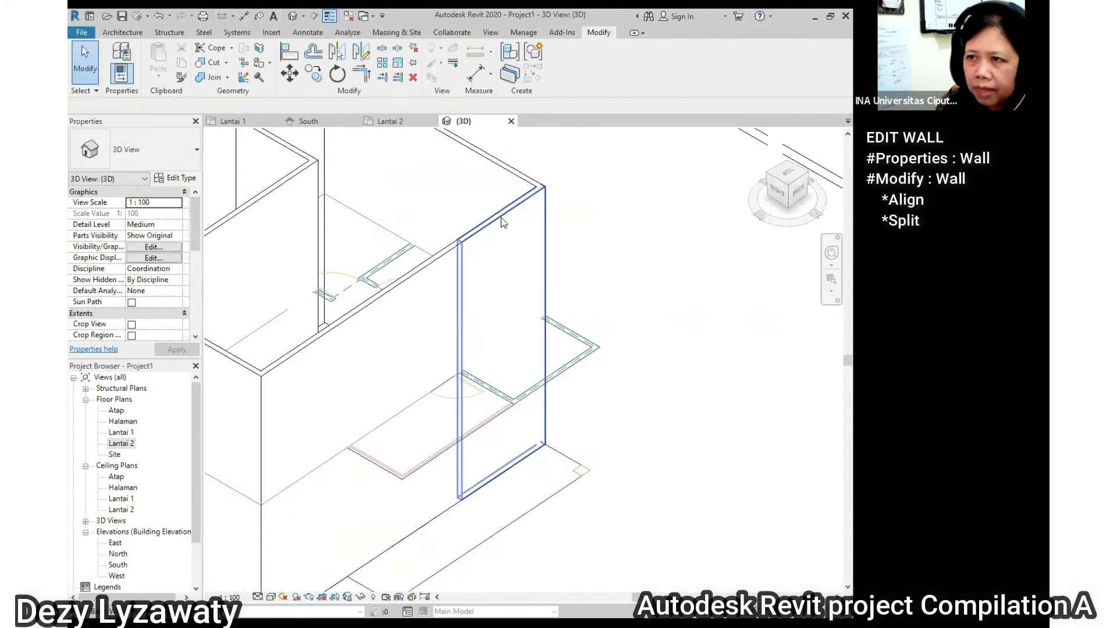
# Try to lower the top of the short split-off wall segment with its shape handle, and undo the change
pyautogui.click(501, 218)
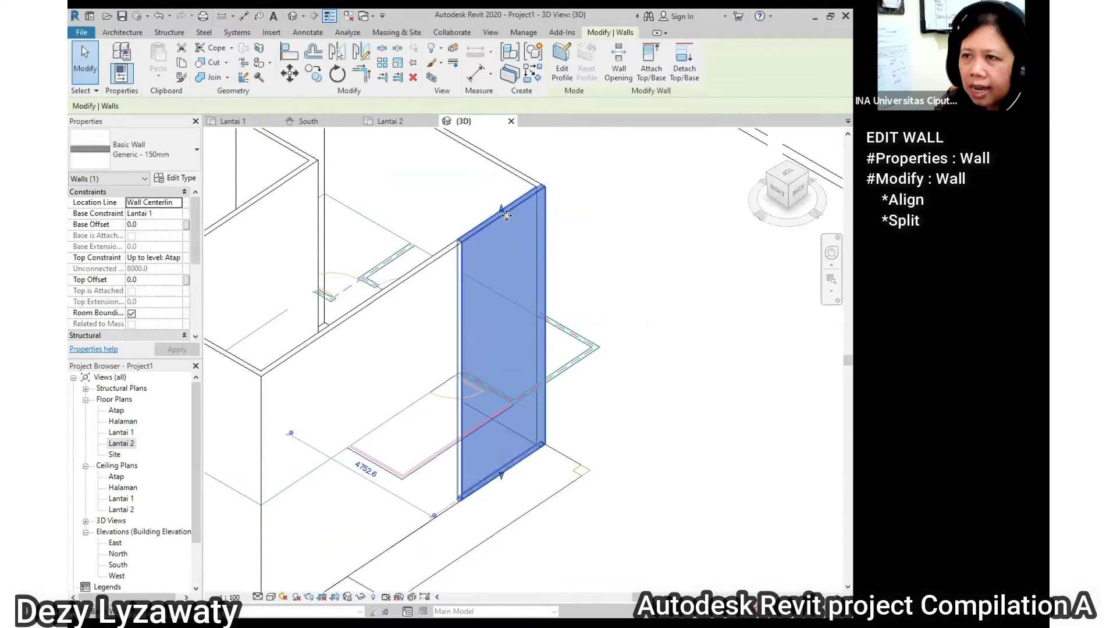
pyautogui.moveTo(502, 210); pyautogui.dragTo(509, 307)
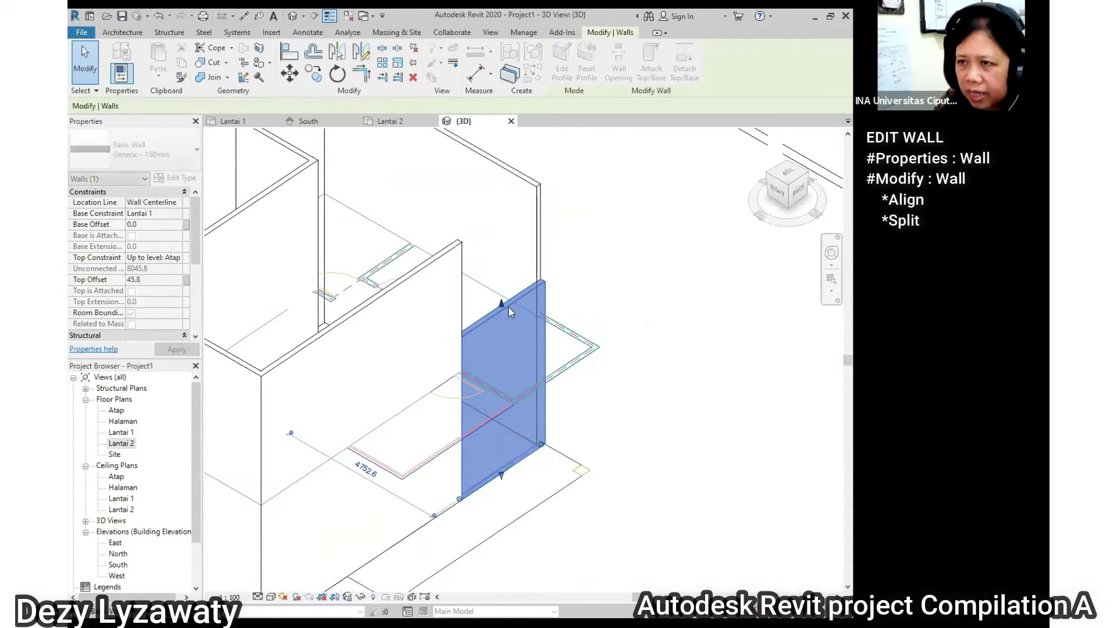
pyautogui.click(158, 16)
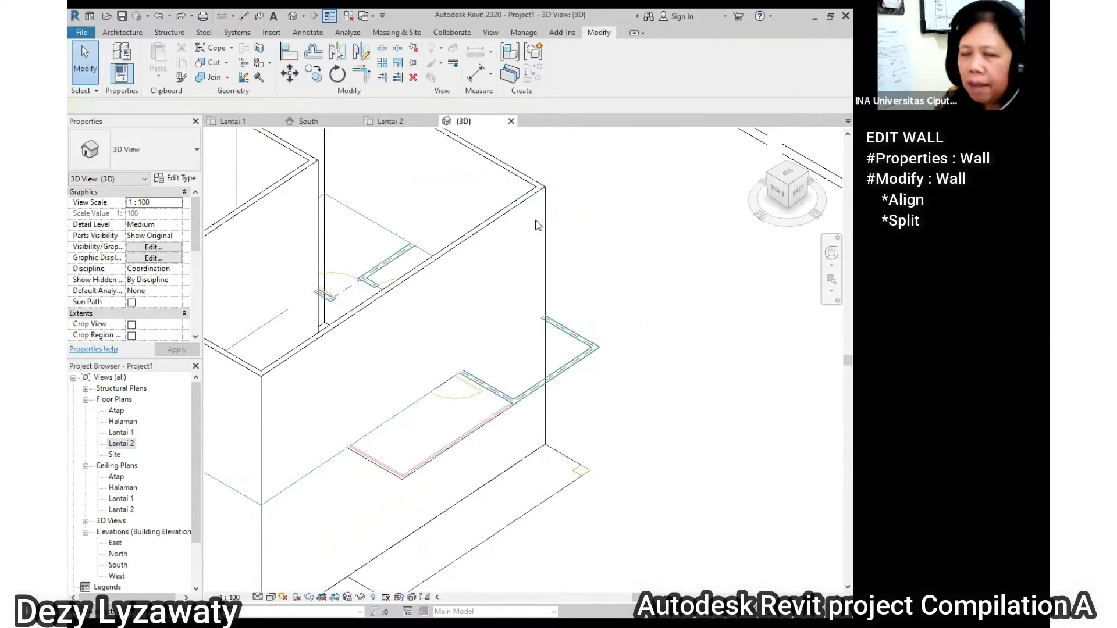
# Set the short split-off wall segment's top constraint to Up to level: Lantai 2 and check the model in 3D
pyautogui.click(499, 219)
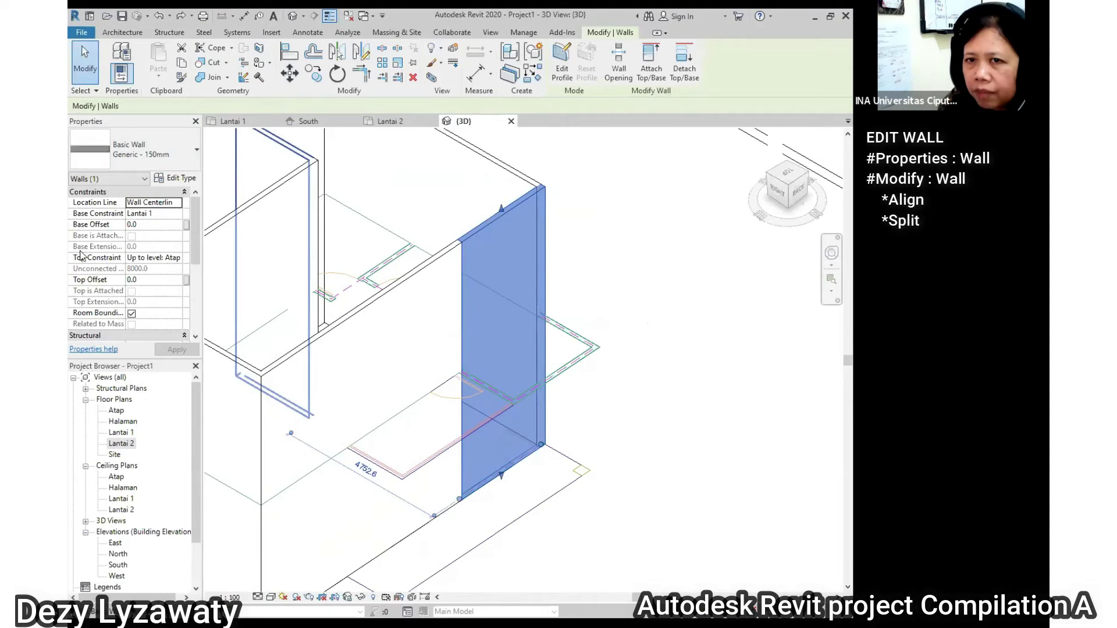
pyautogui.click(179, 259)
pyautogui.click(177, 259)
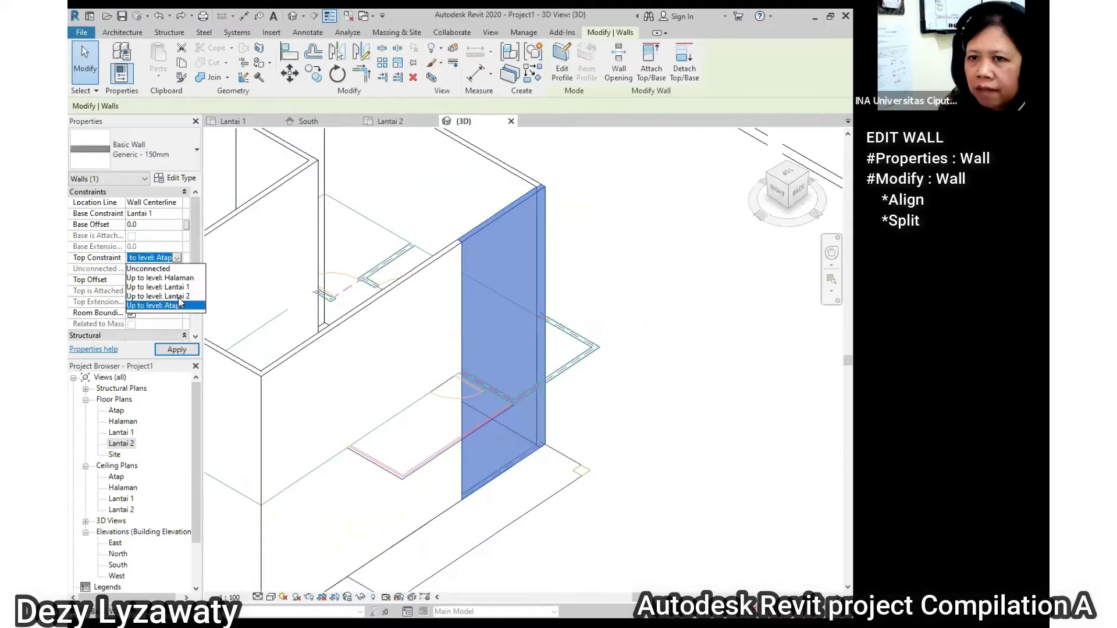
pyautogui.click(177, 304)
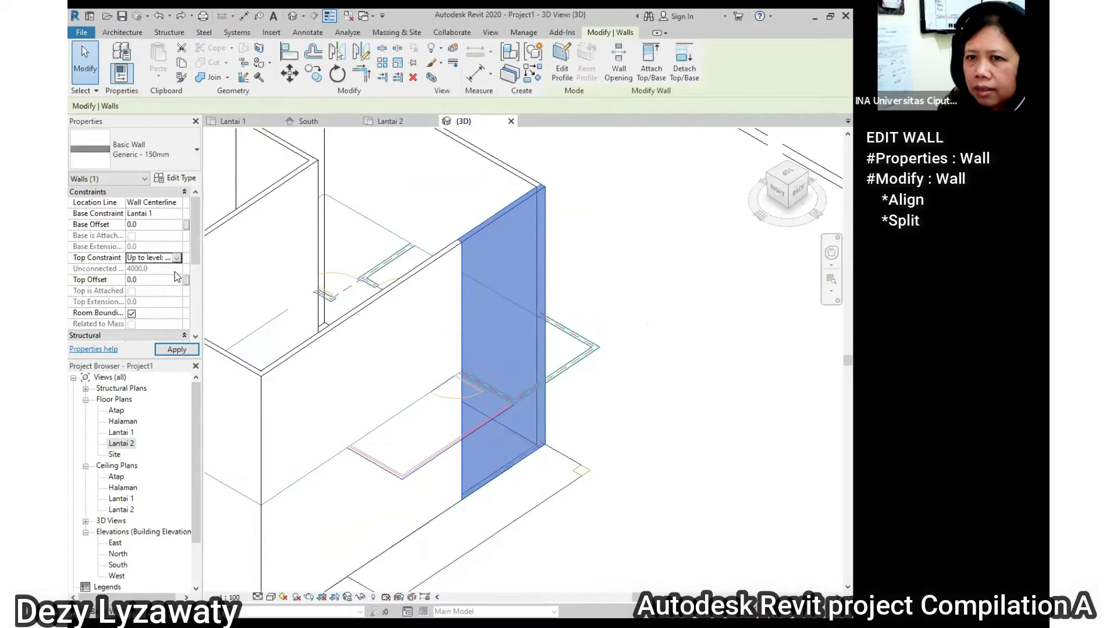
pyautogui.click(177, 258)
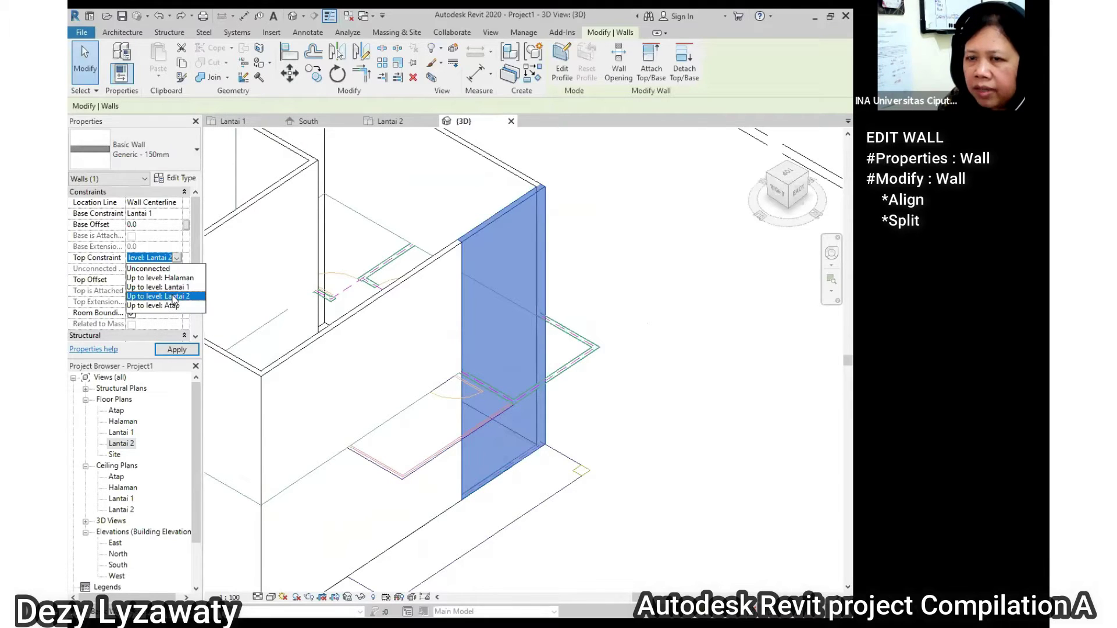
pyautogui.click(173, 298)
pyautogui.click(187, 350)
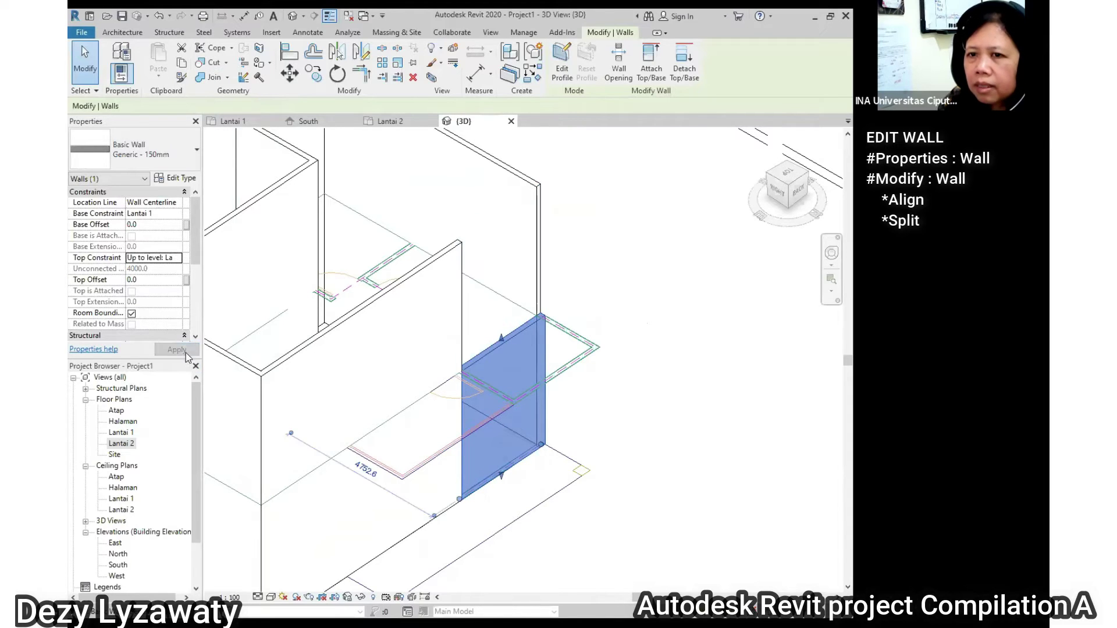
pyautogui.click(611, 323)
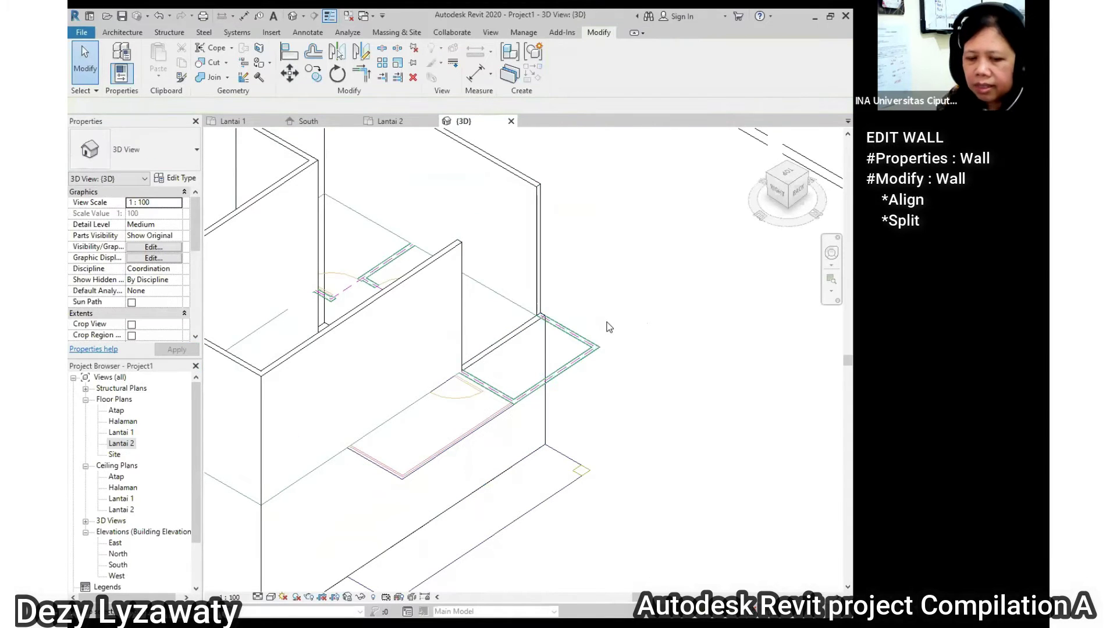
pyautogui.keyDown('shift'); pyautogui.moveTo(599, 327); pyautogui.dragTo(545, 305, button='middle'); pyautogui.keyUp('shift')
pyautogui.scroll(-3, 542, 299)
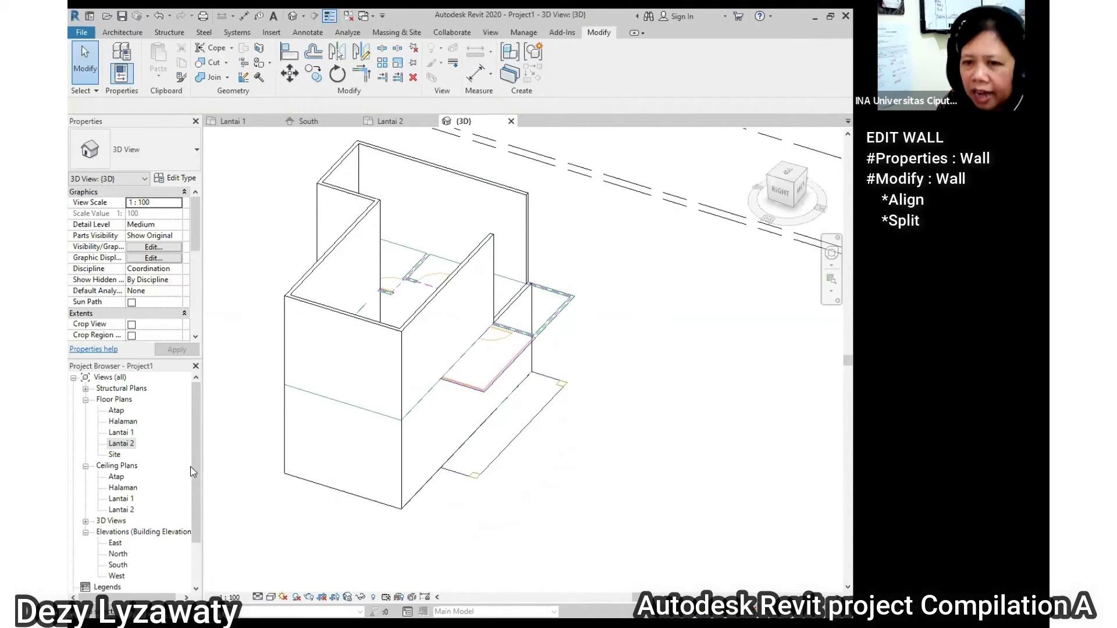
# Open the South elevation and set the height of level Lantai 2 above Lantai 1 to 4500
pyautogui.moveTo(196, 459); pyautogui.dragTo(193, 510)
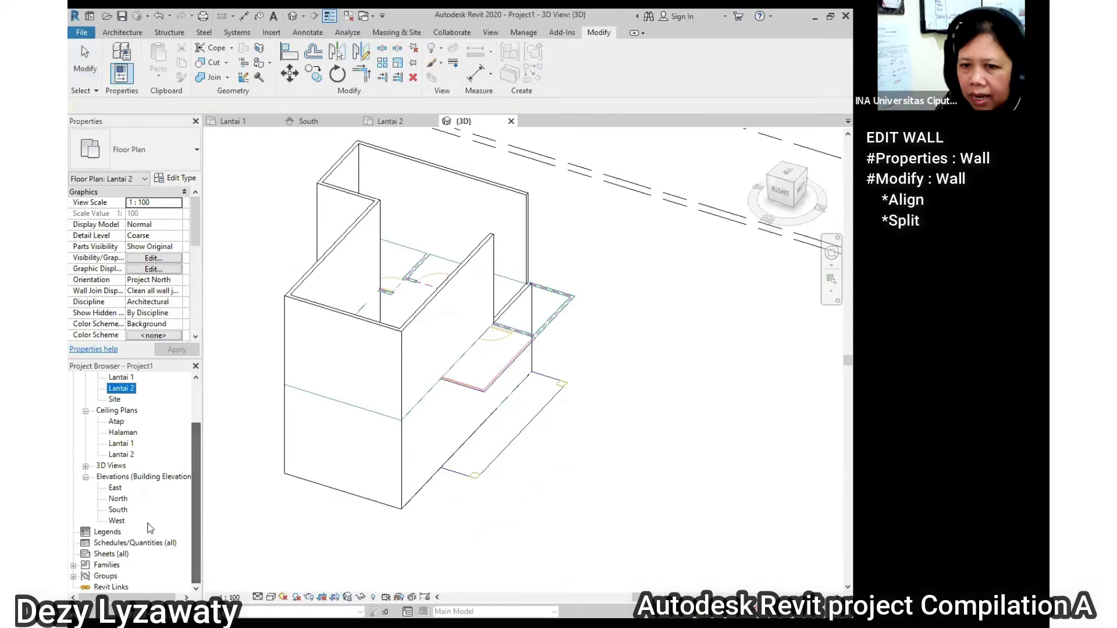
pyautogui.doubleClick(119, 510)
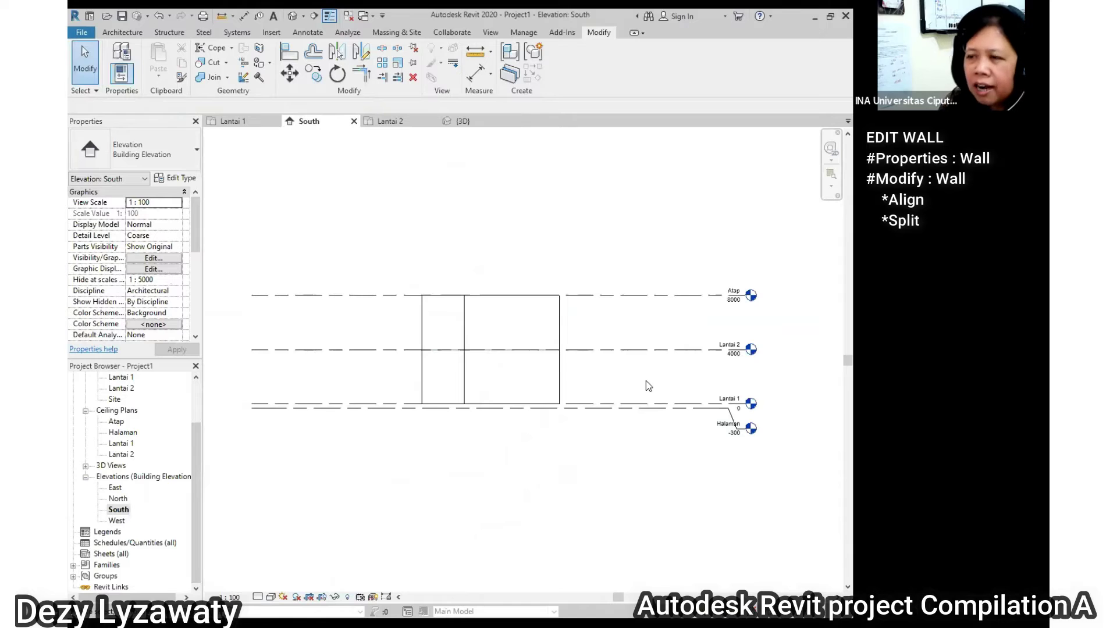
pyautogui.click(656, 350)
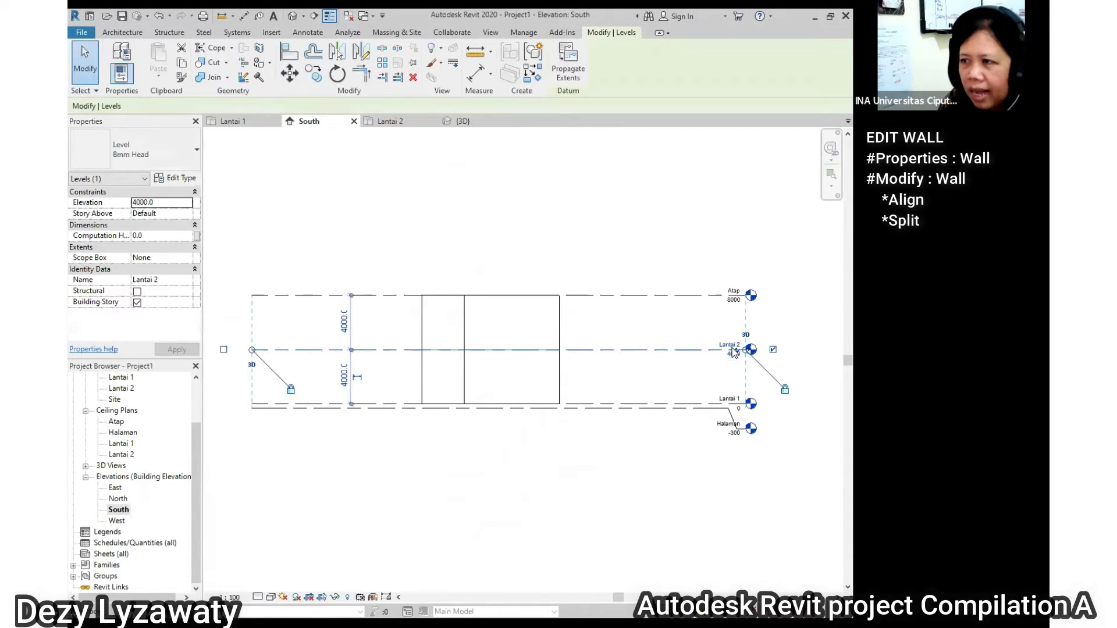
pyautogui.click(345, 378)
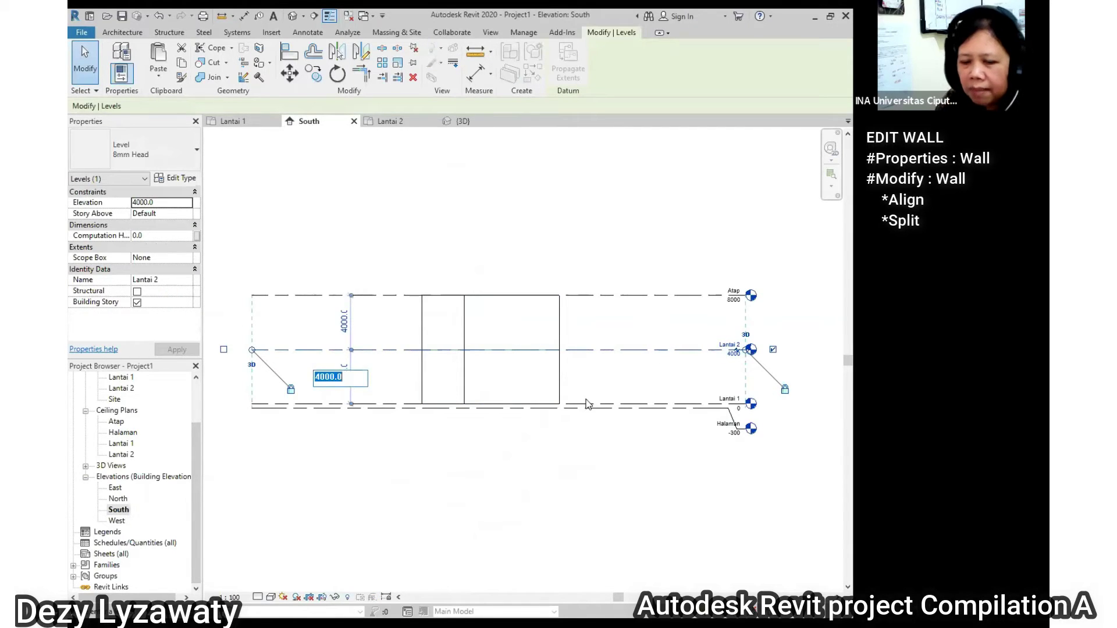
pyautogui.write('4500')
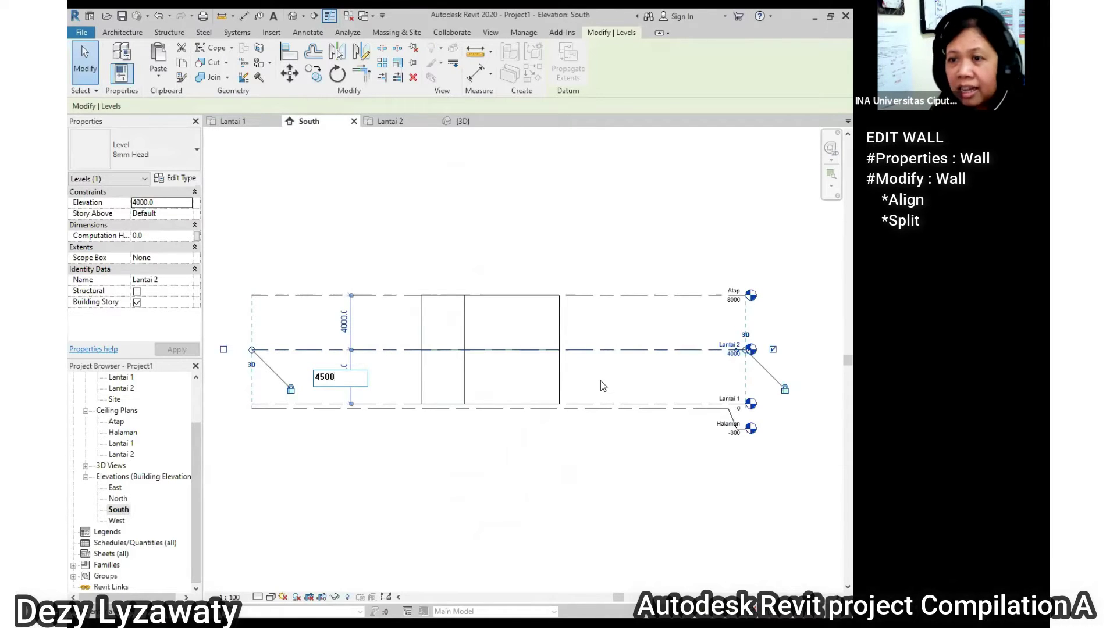
pyautogui.press('Return')
pyautogui.click(423, 226)
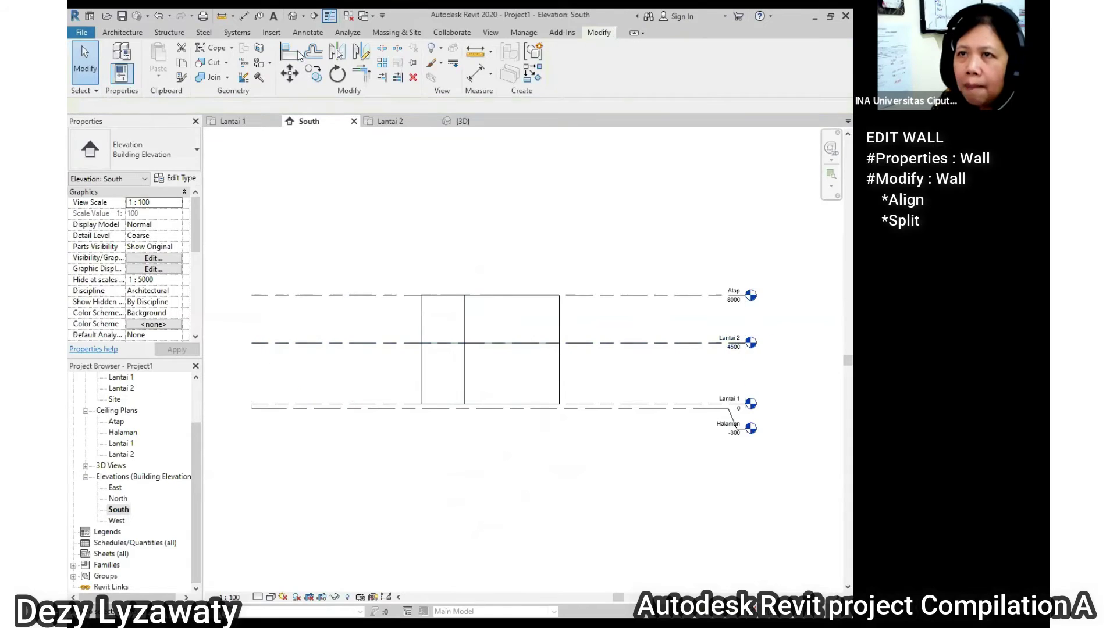
# Check in 3D how the short wall segment follows the Lantai 2 level, and return to the South elevation
pyautogui.click(293, 15)
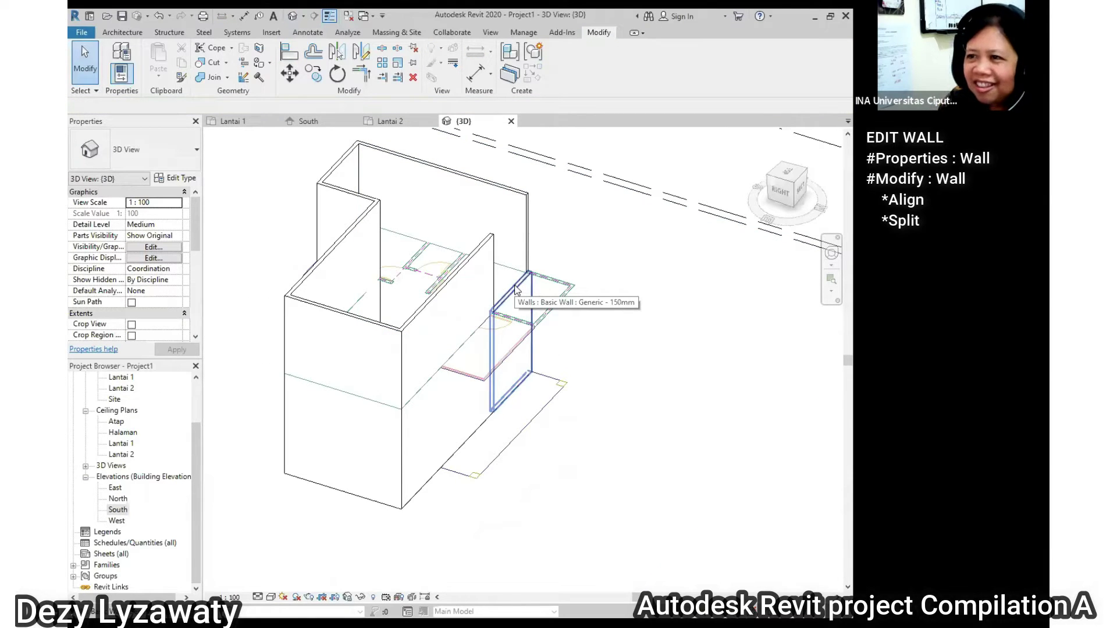
pyautogui.click(119, 511)
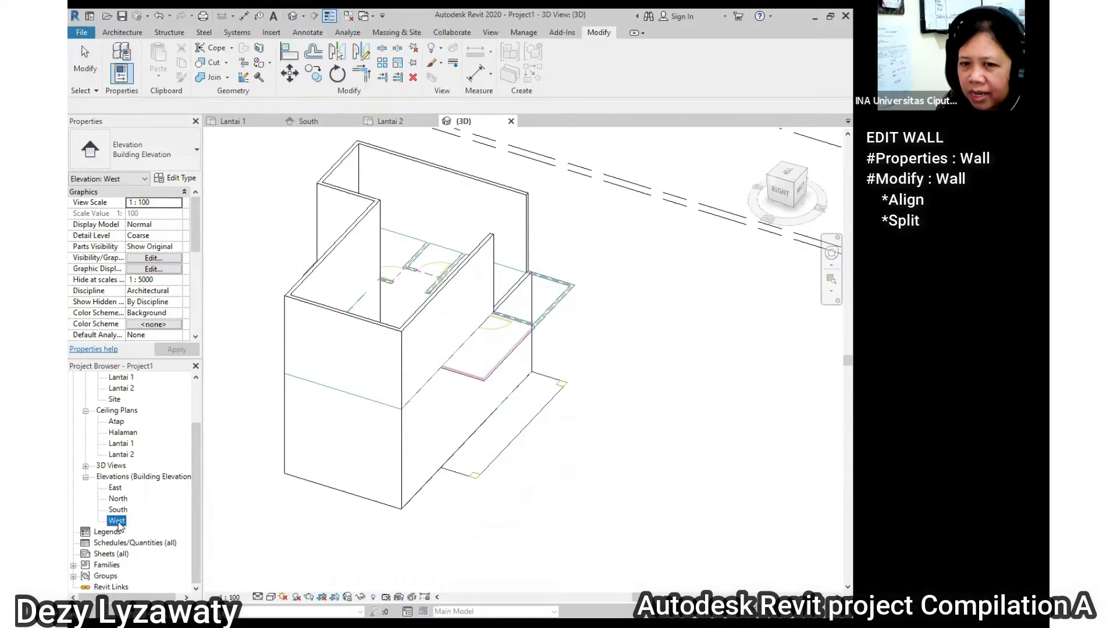
pyautogui.doubleClick(119, 510)
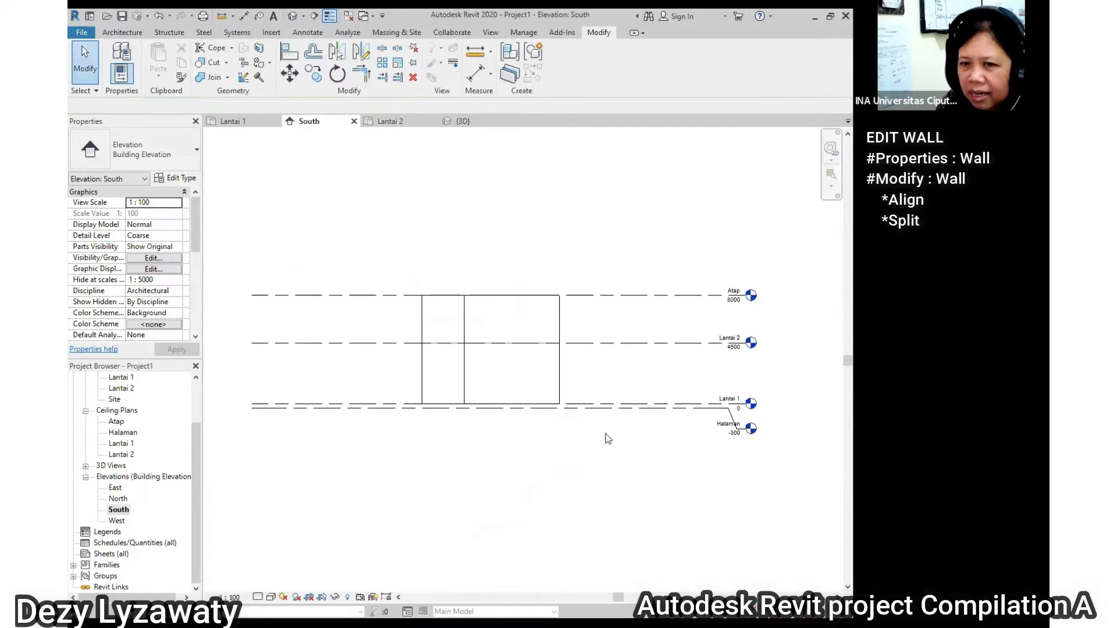
# Set the height of level Lantai 2 above Lantai 1 to 4000 in the South elevation, and view the model in 3D
pyautogui.click(661, 344)
pyautogui.click(344, 372)
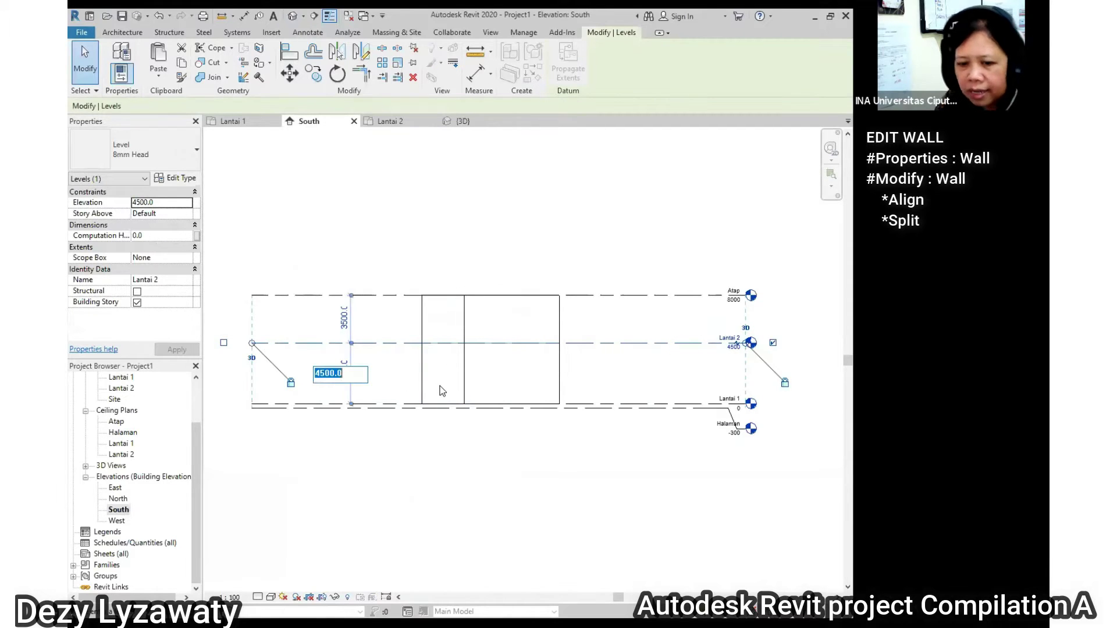
pyautogui.write('4')
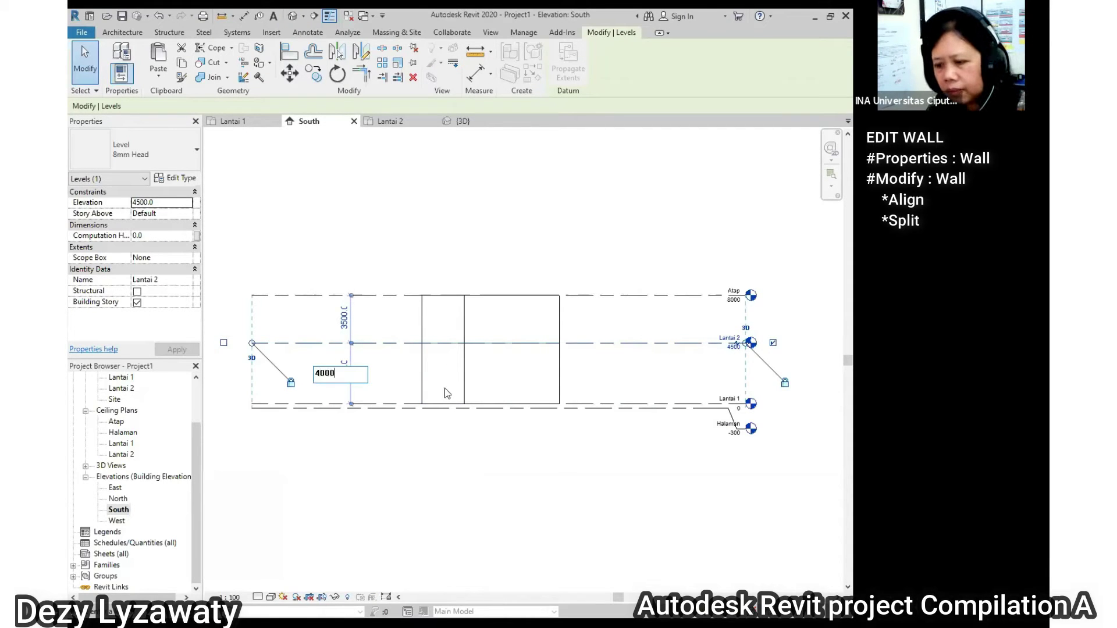
pyautogui.press('Return')
pyautogui.click(292, 17)
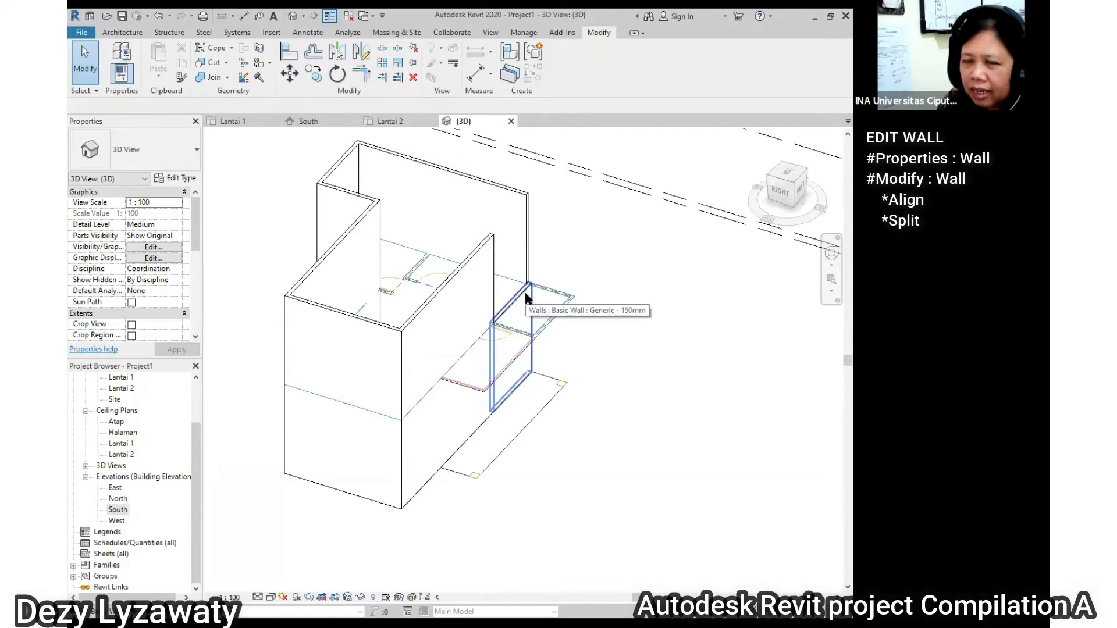
# Try stretching the short split-off wall segment's top upward with its shape handle, and bring it back to level Lantai 2
pyautogui.click(525, 293)
pyautogui.moveTo(511, 305); pyautogui.dragTo(512, 220)
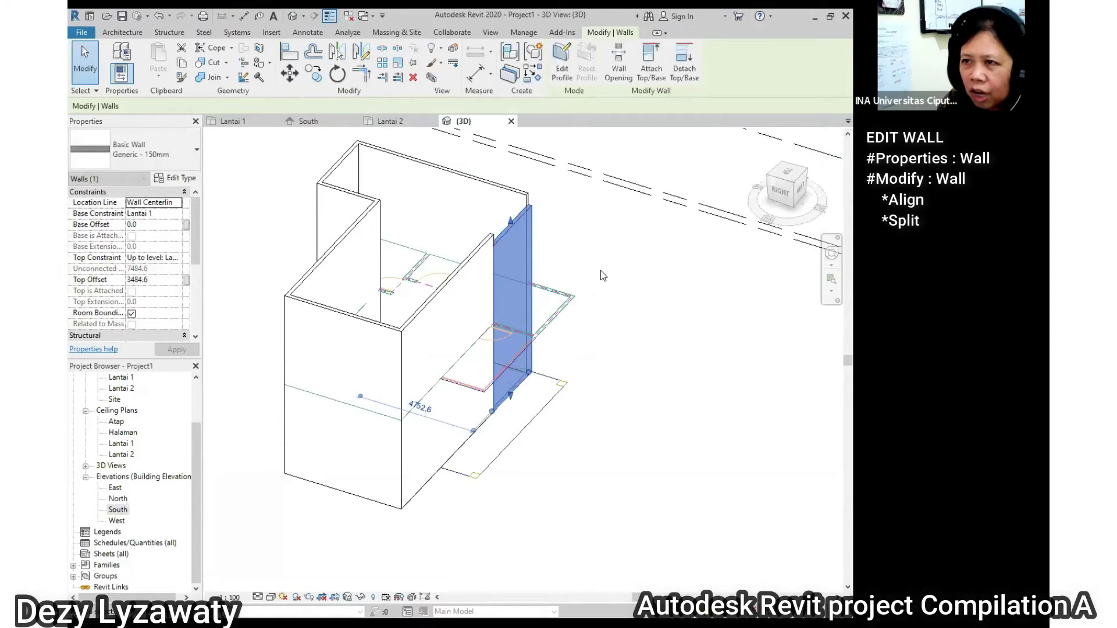
pyautogui.click(553, 274)
pyautogui.click(512, 273)
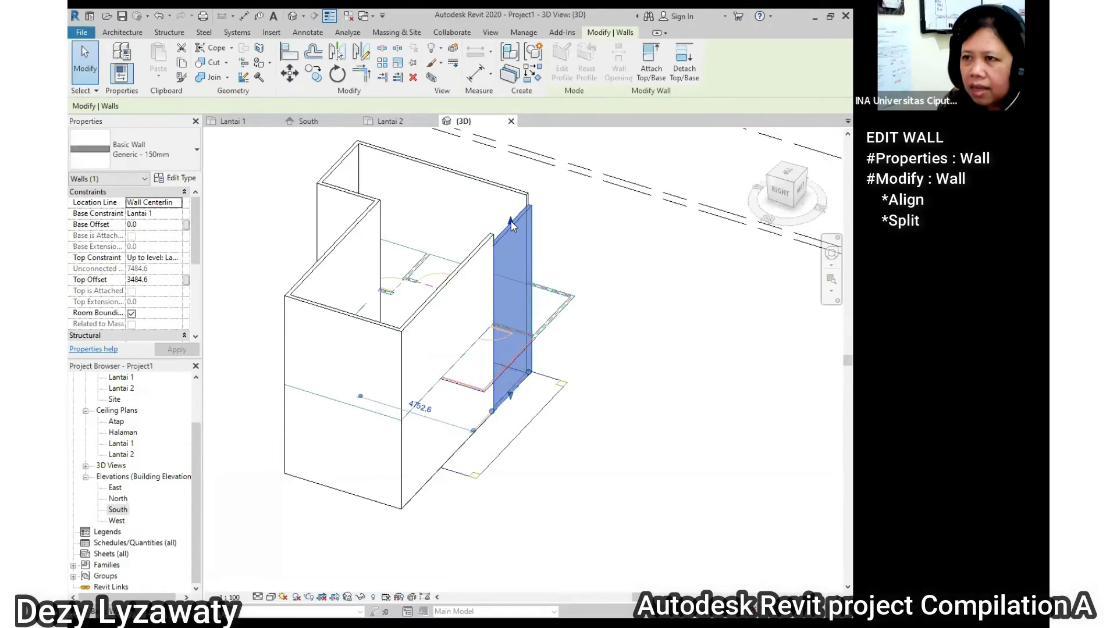
pyautogui.moveTo(517, 311); pyautogui.dragTo(516, 303)
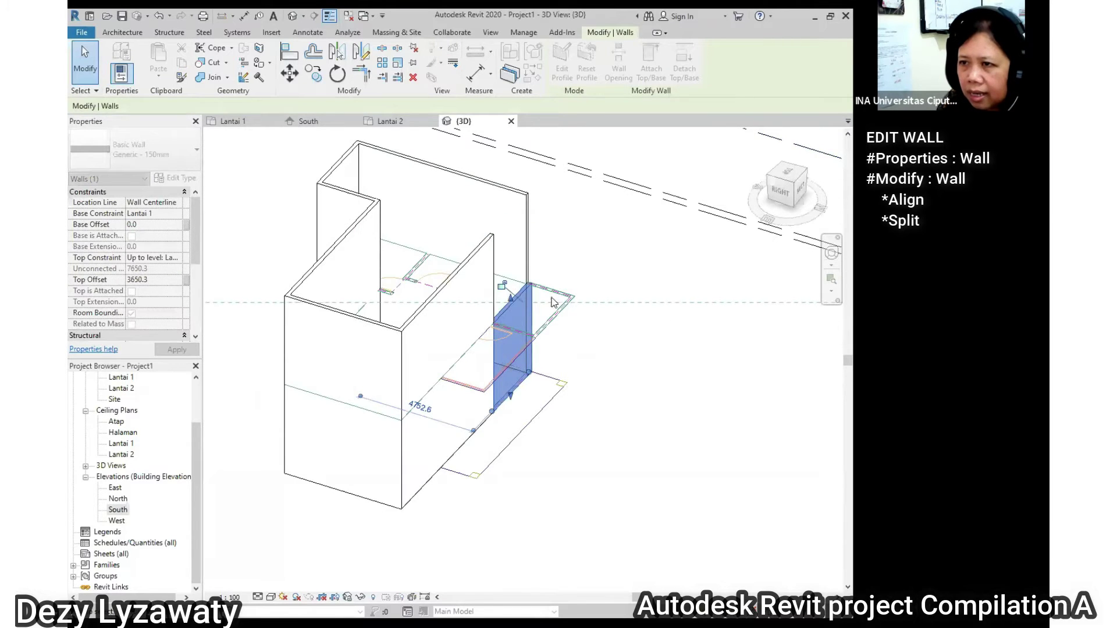
pyautogui.click(674, 387)
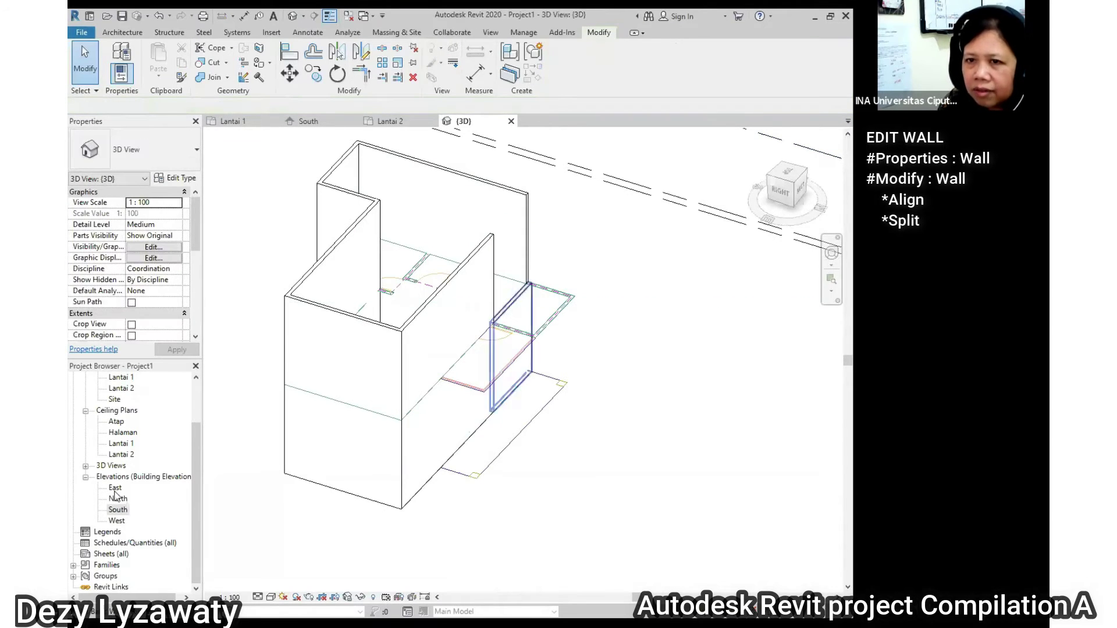
# Set the height of level Lantai 2 above Lantai 1 to 5000 in the South elevation, and check the walls in 3D
pyautogui.doubleClick(119, 510)
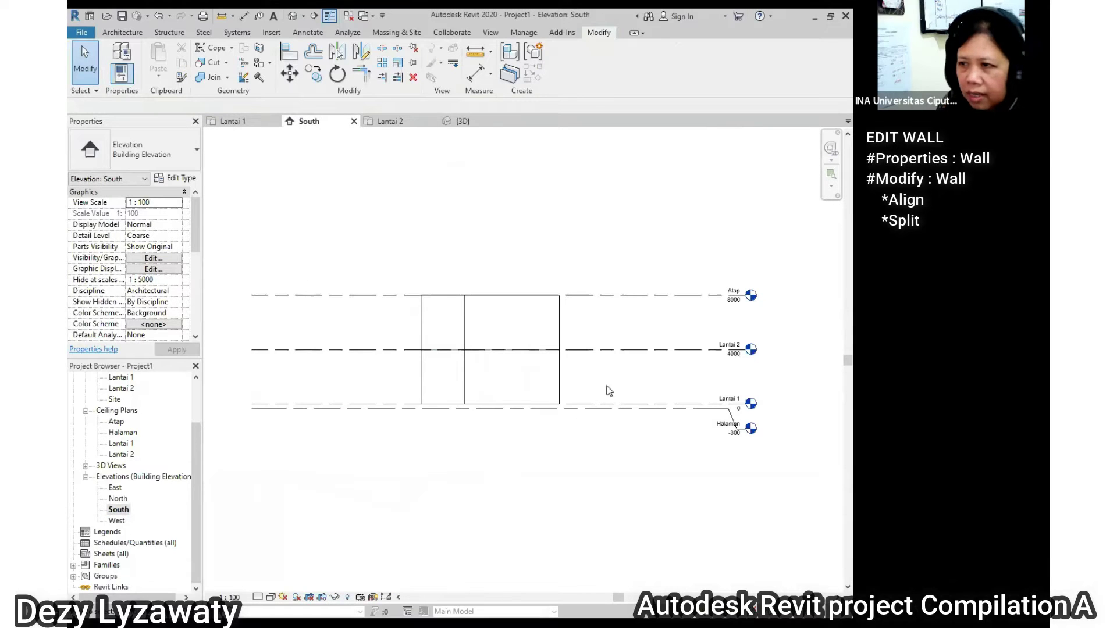
pyautogui.click(616, 350)
pyautogui.click(346, 377)
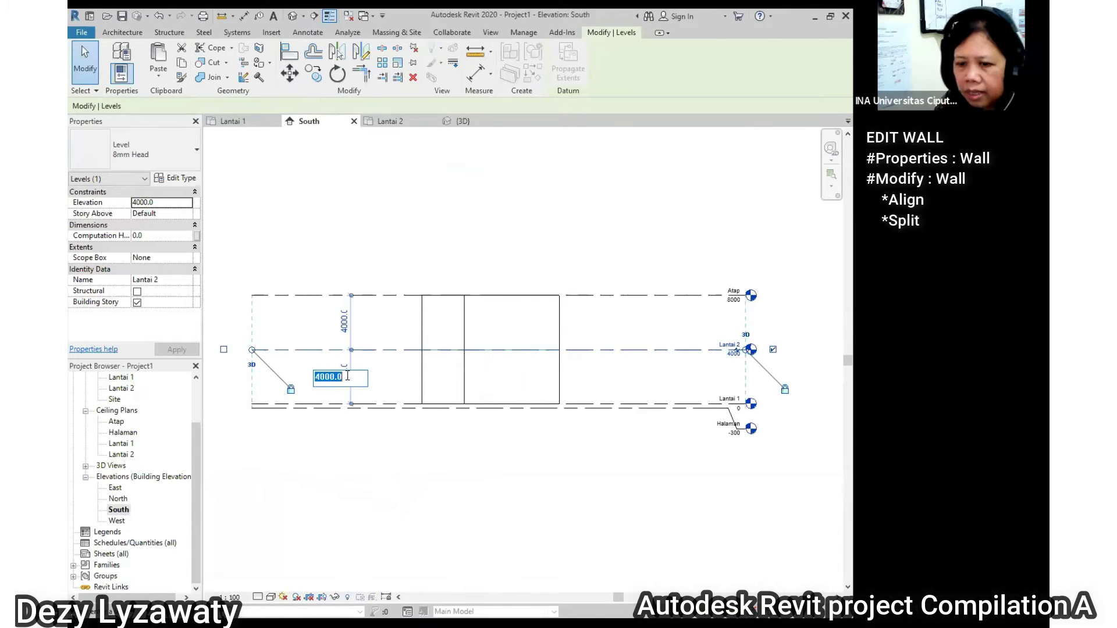
pyautogui.press('Return')
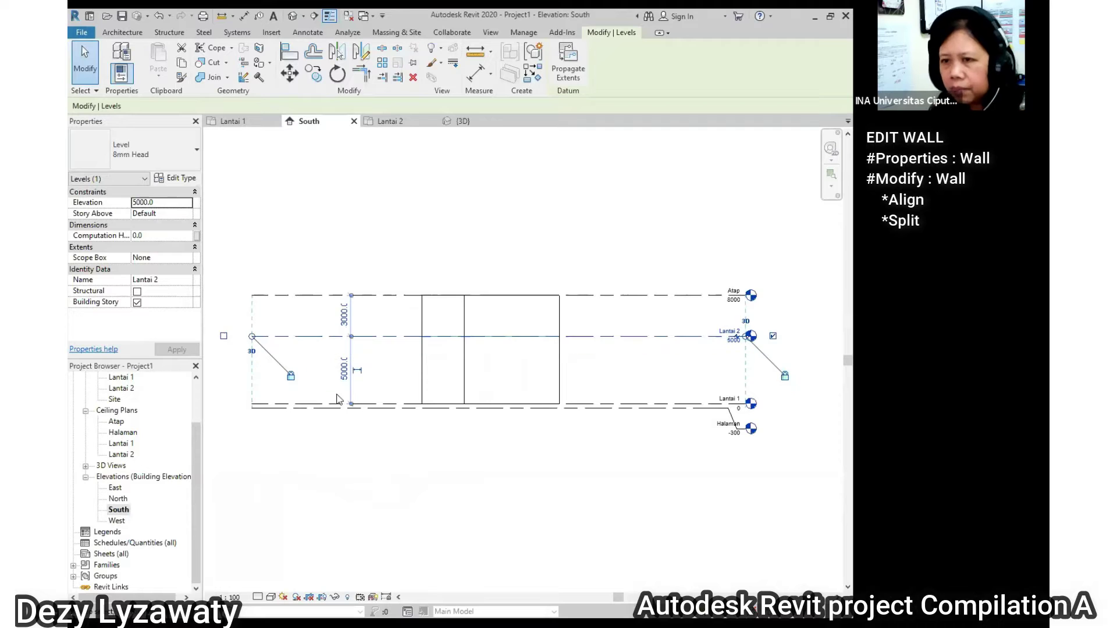
pyautogui.click(293, 16)
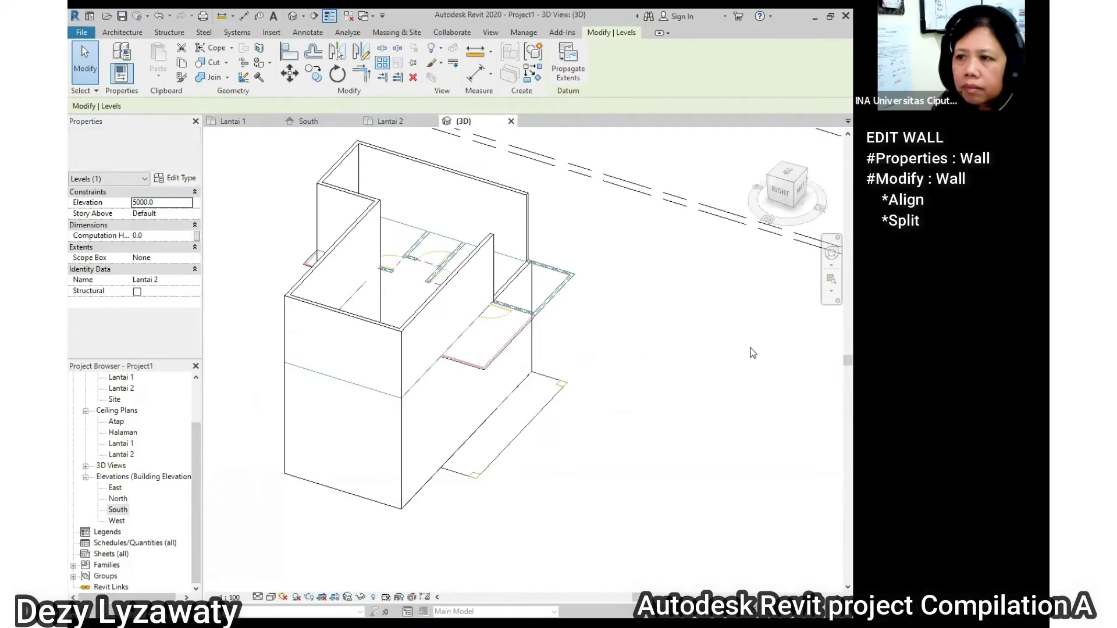
pyautogui.scroll(1, 587, 360)
# Set the short split-off wall segment's top constraint to Unconnected and review its constraints
pyautogui.click(505, 349)
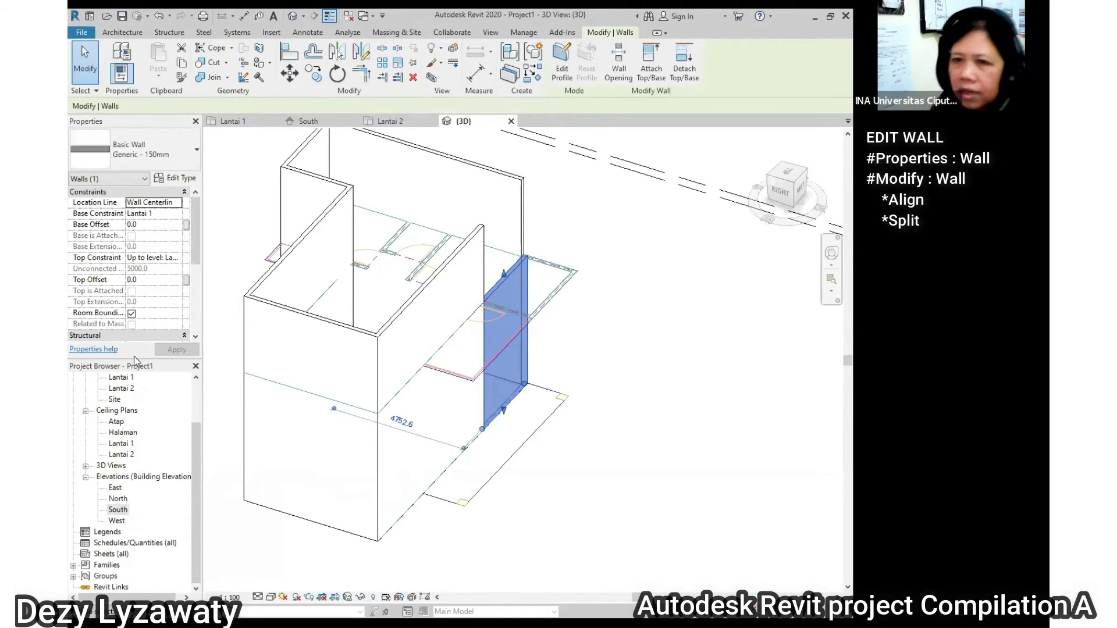
pyautogui.click(178, 260)
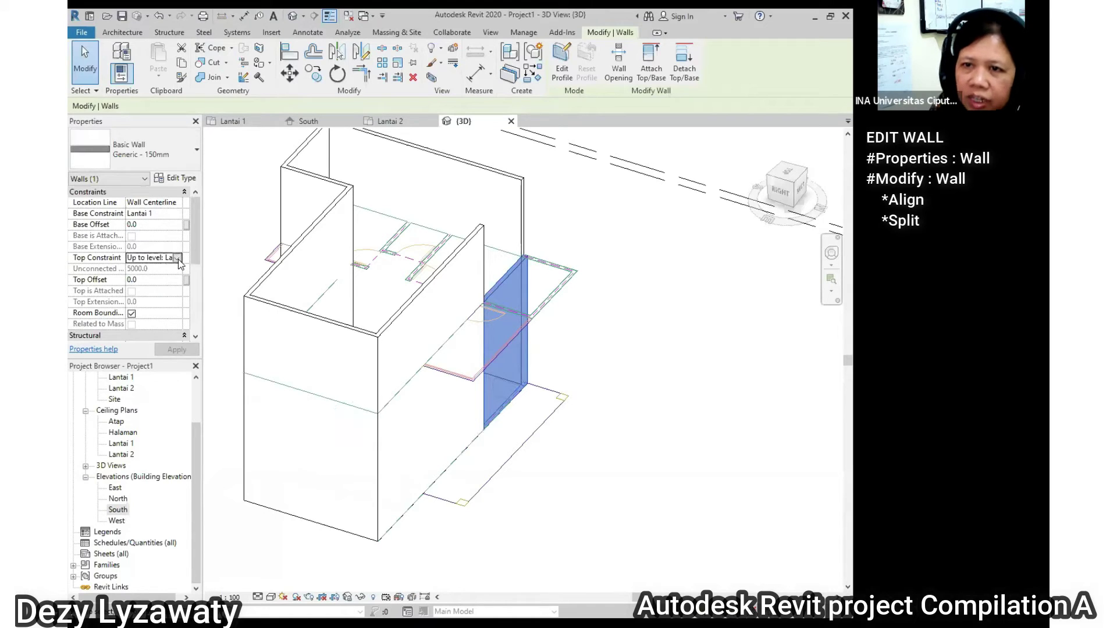
pyautogui.click(177, 258)
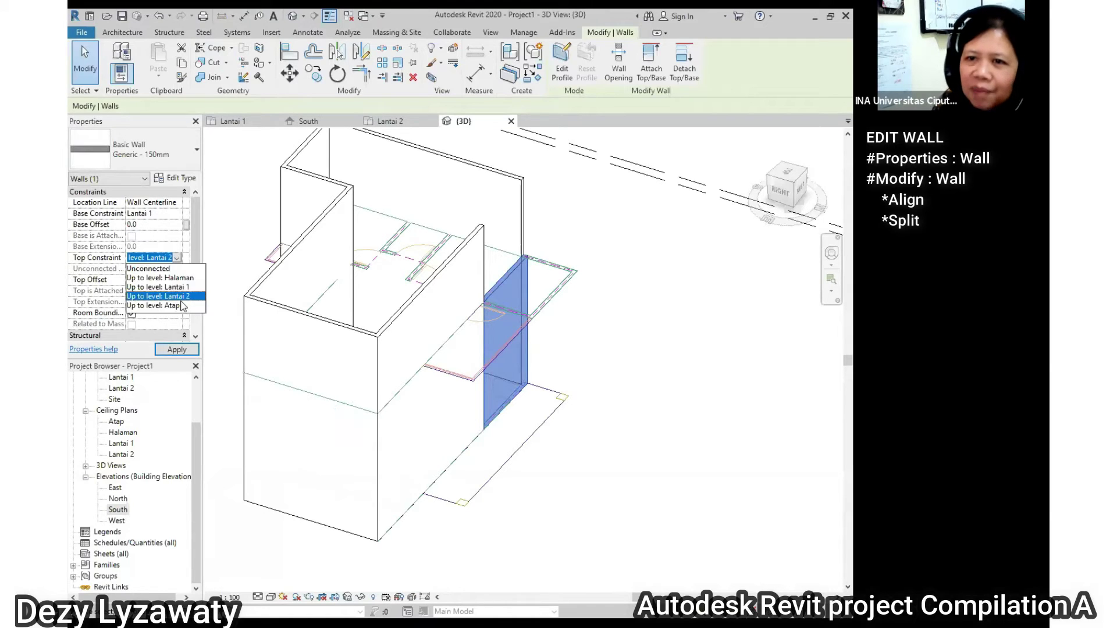
pyautogui.click(167, 269)
pyautogui.click(644, 282)
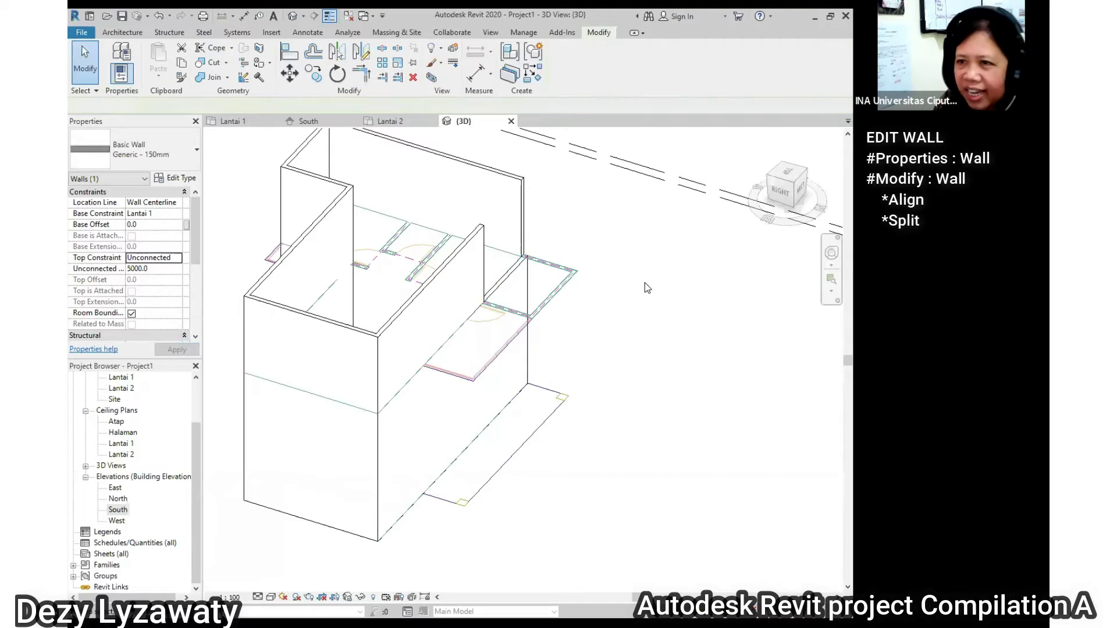
pyautogui.click(512, 271)
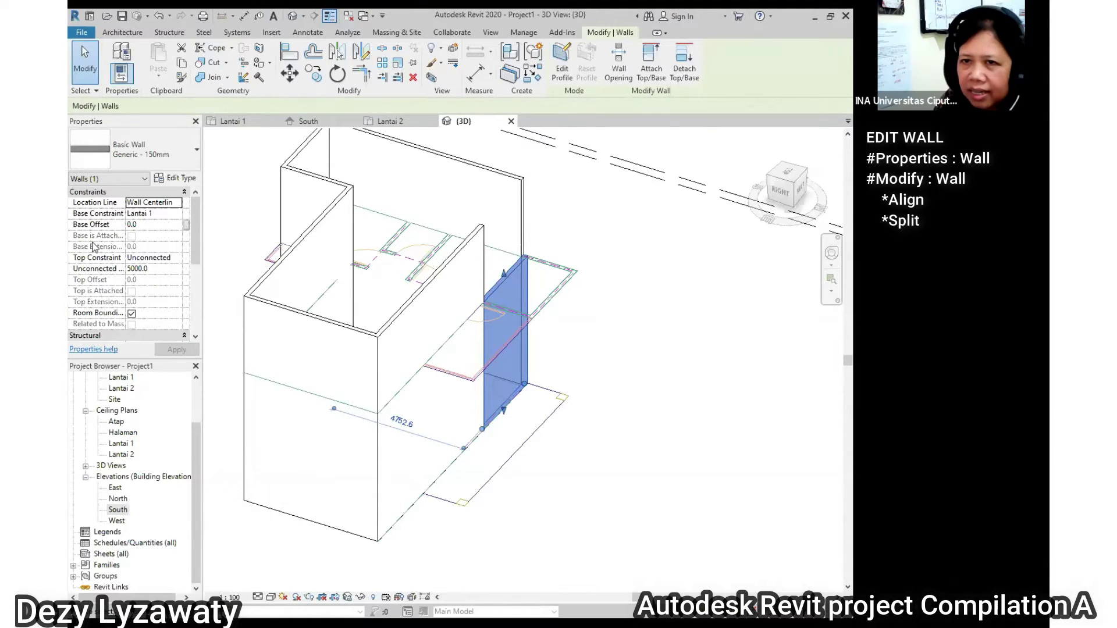
pyautogui.click(177, 258)
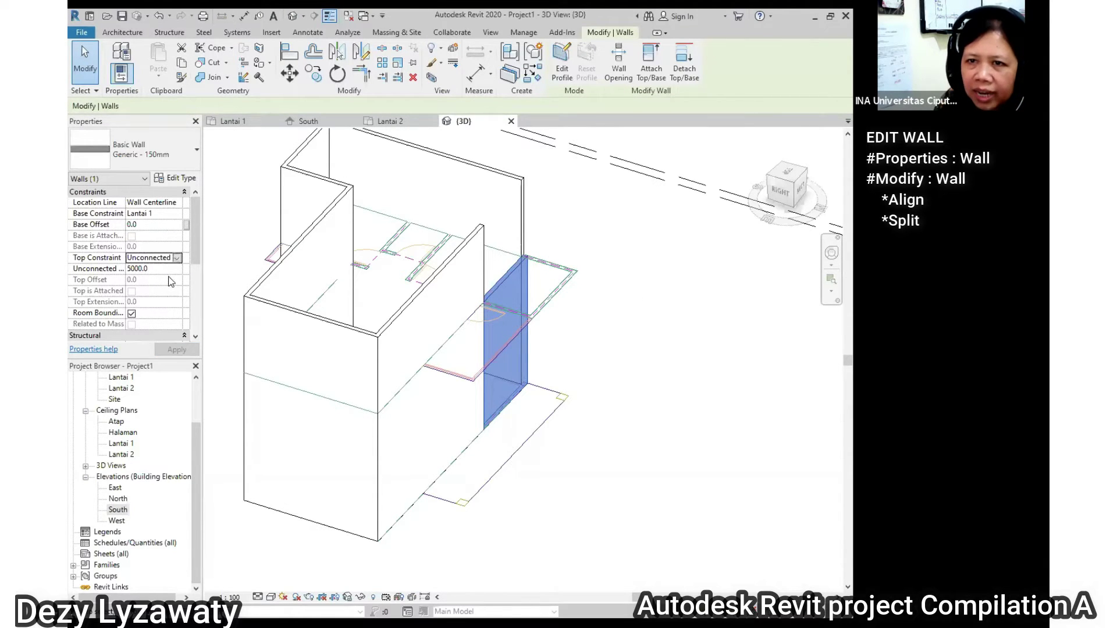
pyautogui.click(168, 272)
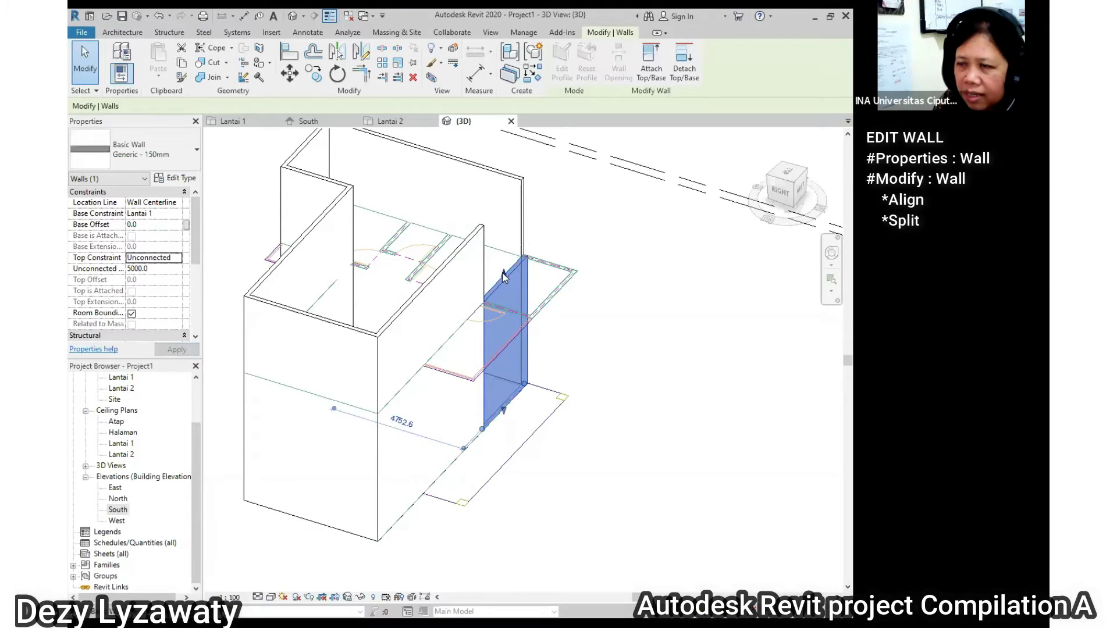
pyautogui.click(612, 332)
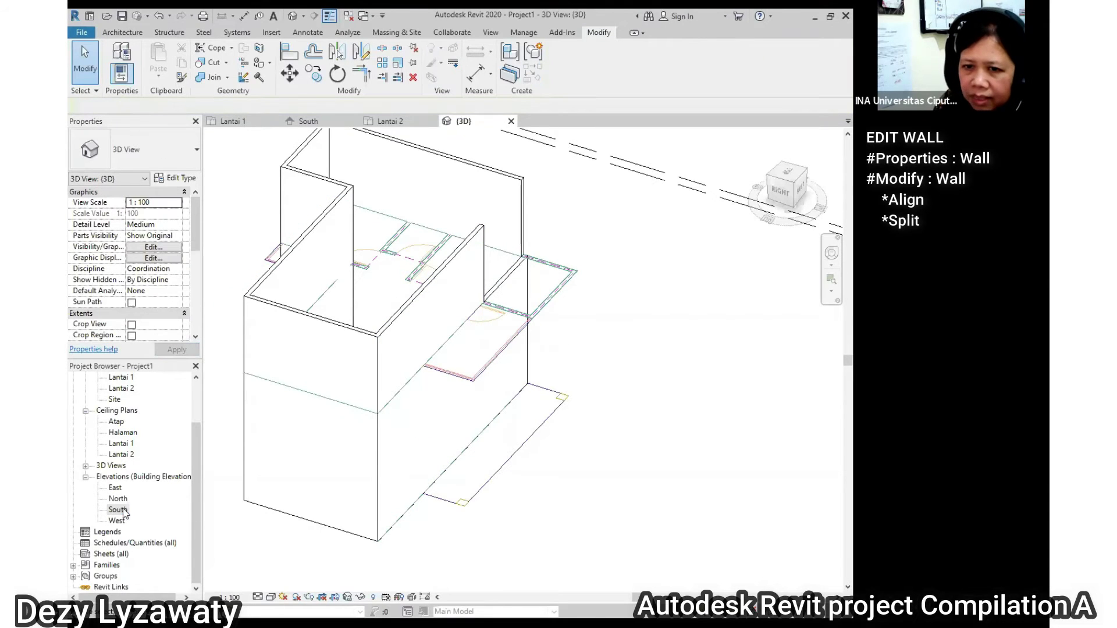
# Return to the South elevation, dismiss the save reminder without saving, and set the height of level Lantai 2 above Lantai 1 to 4000
pyautogui.doubleClick(118, 511)
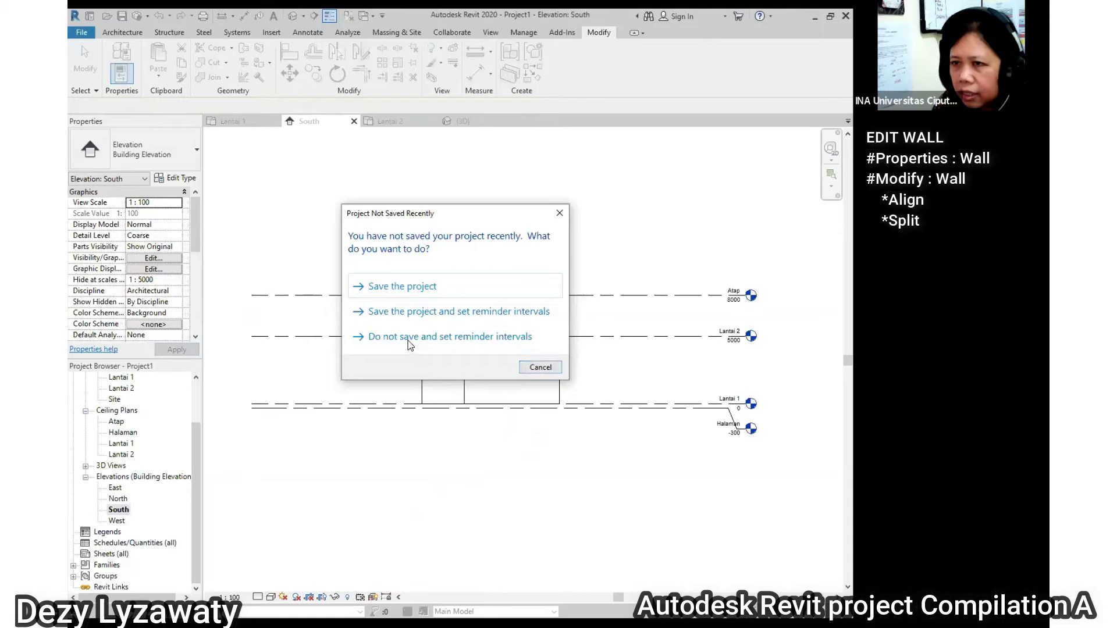
pyautogui.click(407, 341)
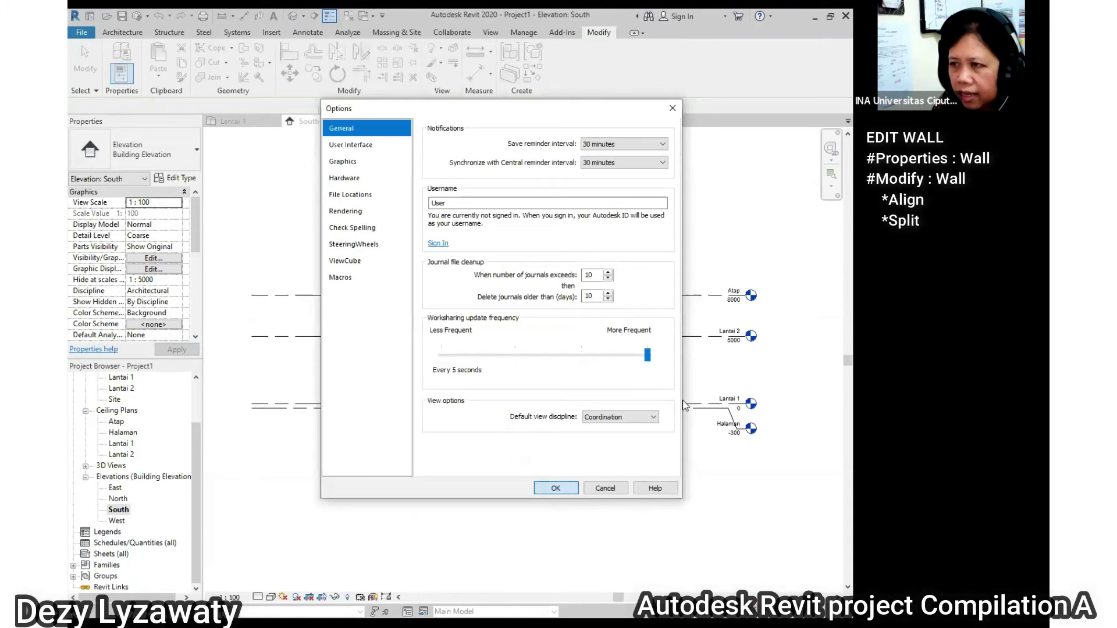
pyautogui.click(605, 488)
pyautogui.click(667, 336)
pyautogui.click(345, 370)
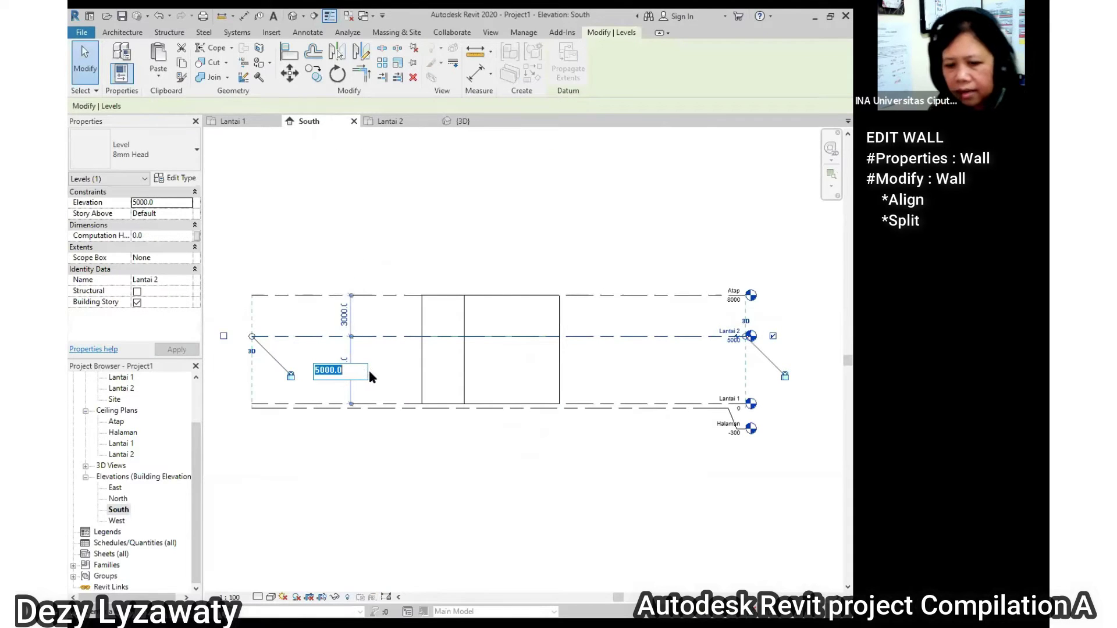
pyautogui.write('4000')
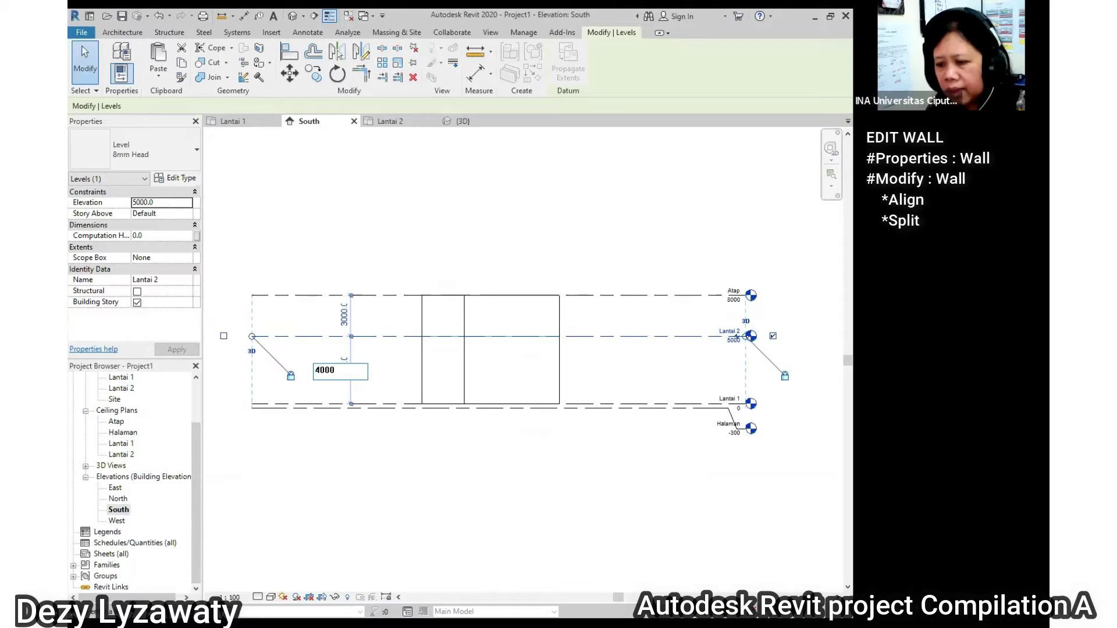
pyautogui.press('Return')
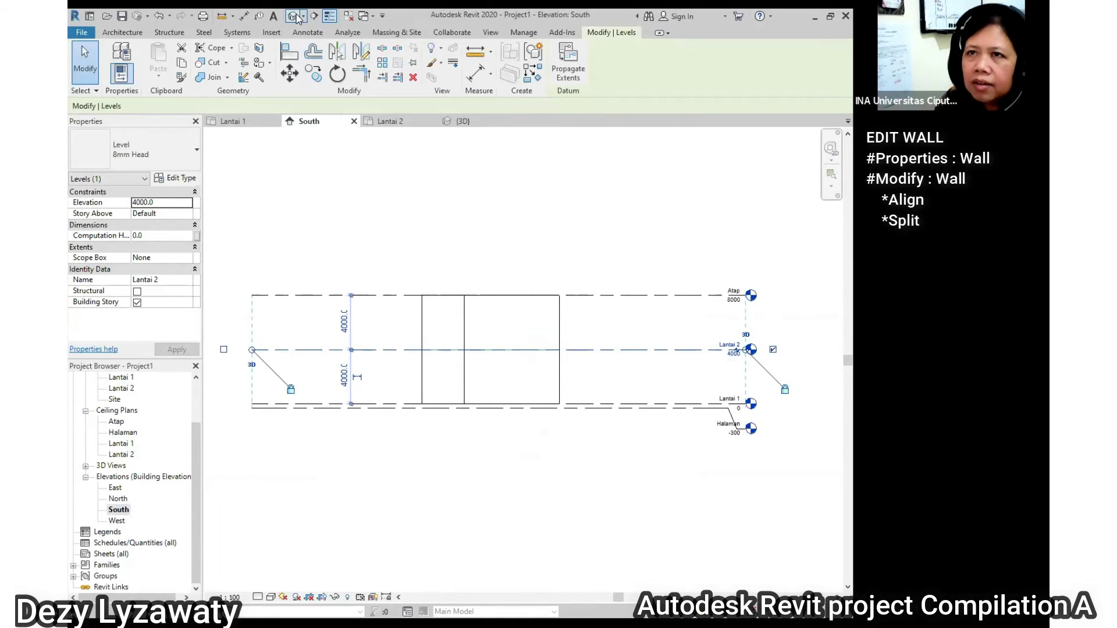
# Inspect the short split-off wall segment in 3D and set its top constraint to Up to level: Lantai 2
pyautogui.click(294, 15)
pyautogui.click(510, 303)
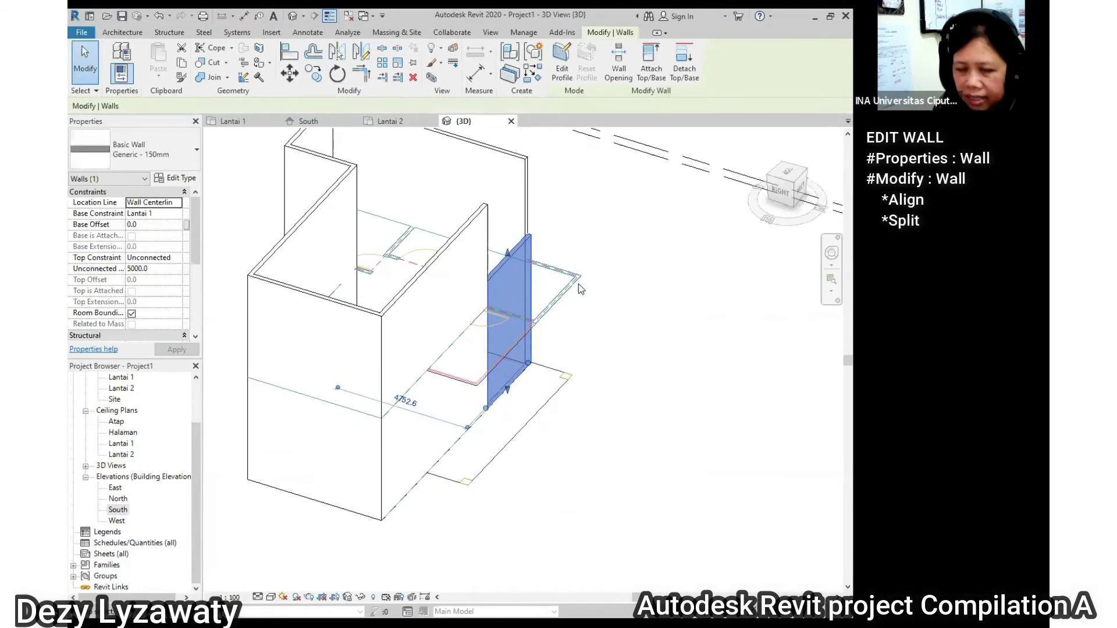
pyautogui.keyDown('shift'); pyautogui.moveTo(579, 286); pyautogui.dragTo(551, 295, button='middle'); pyautogui.keyUp('shift')
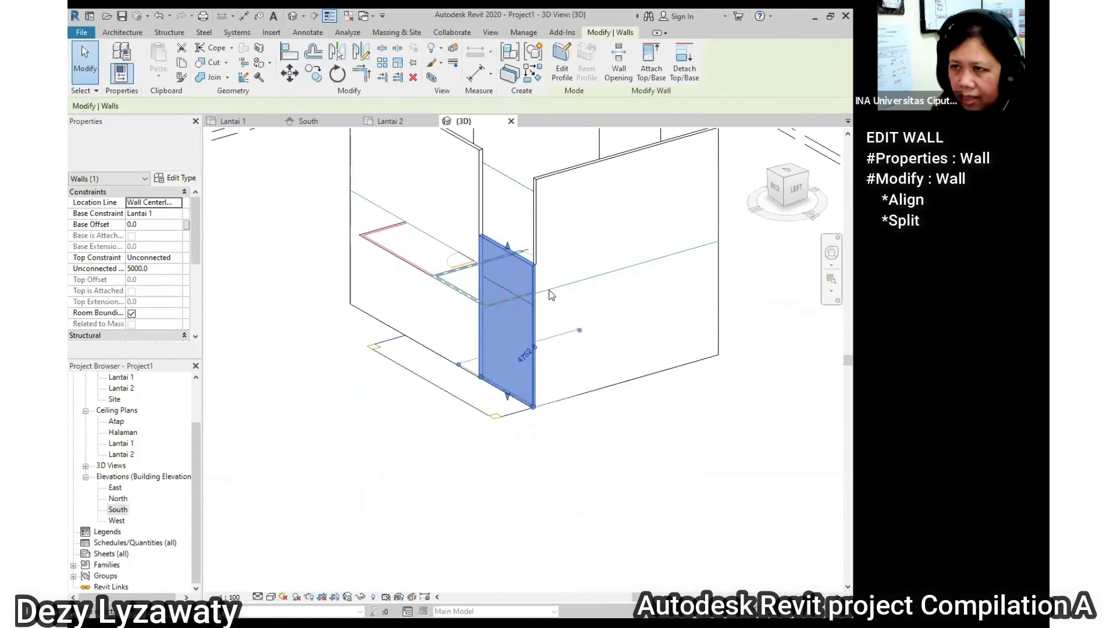
pyautogui.click(612, 426)
pyautogui.scroll(2, 500, 258)
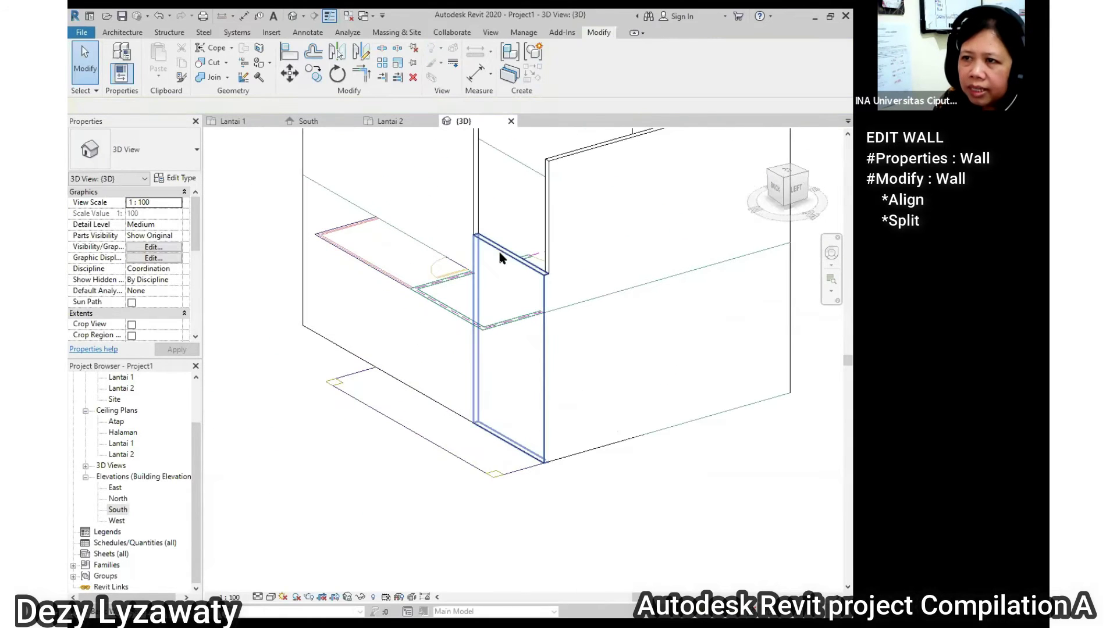
pyautogui.click(500, 258)
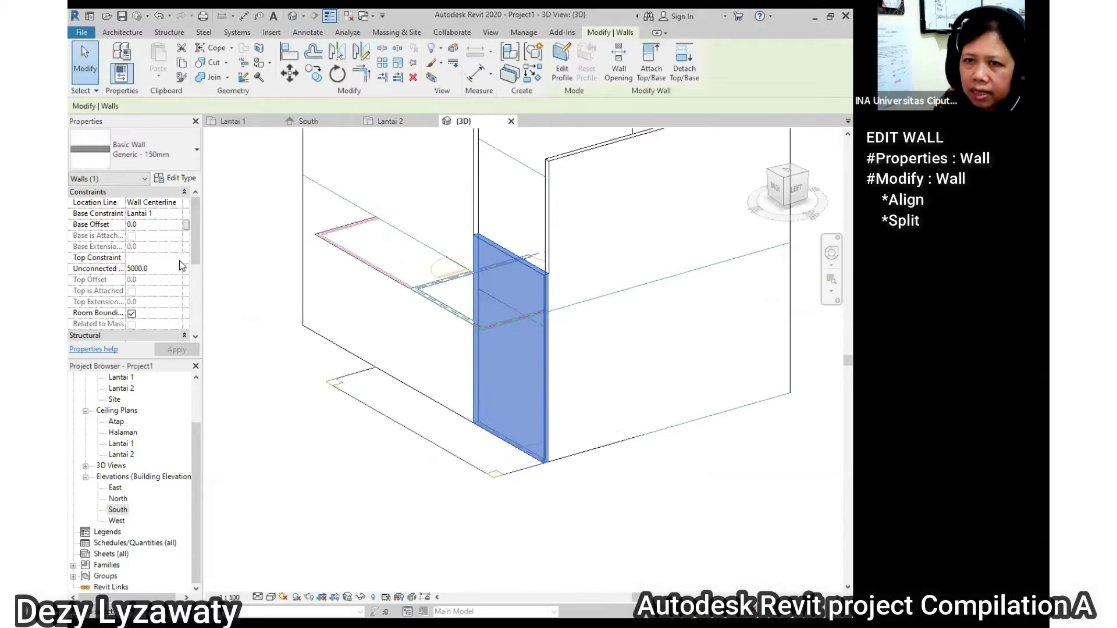
pyautogui.click(177, 298)
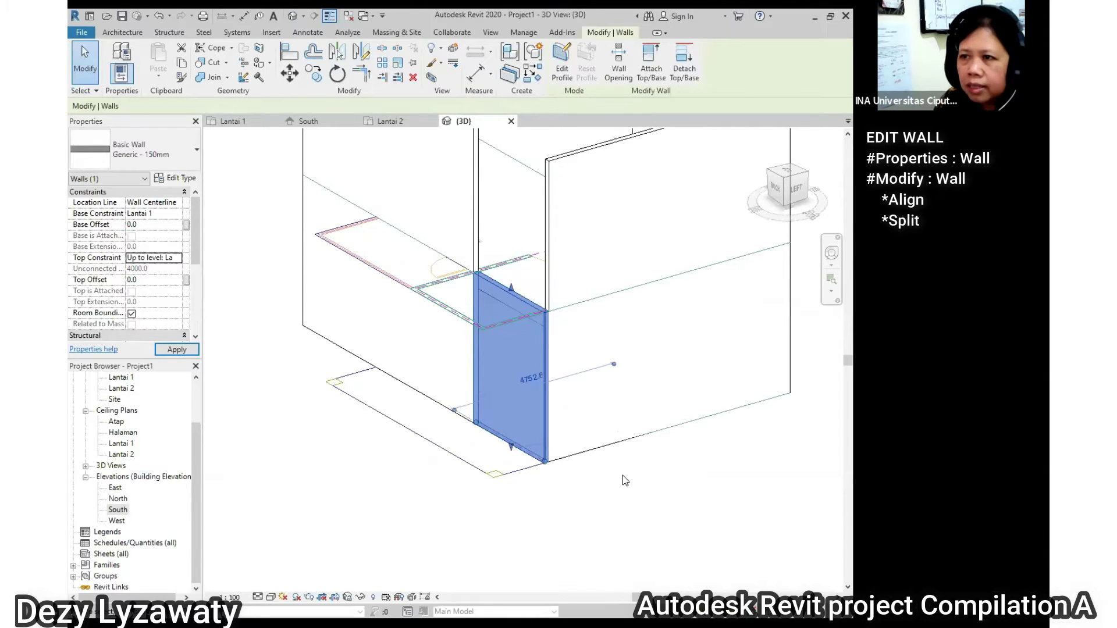
pyautogui.click(623, 483)
pyautogui.keyDown('shift'); pyautogui.moveTo(409, 413); pyautogui.dragTo(754, 458, button='middle'); pyautogui.keyUp('shift')
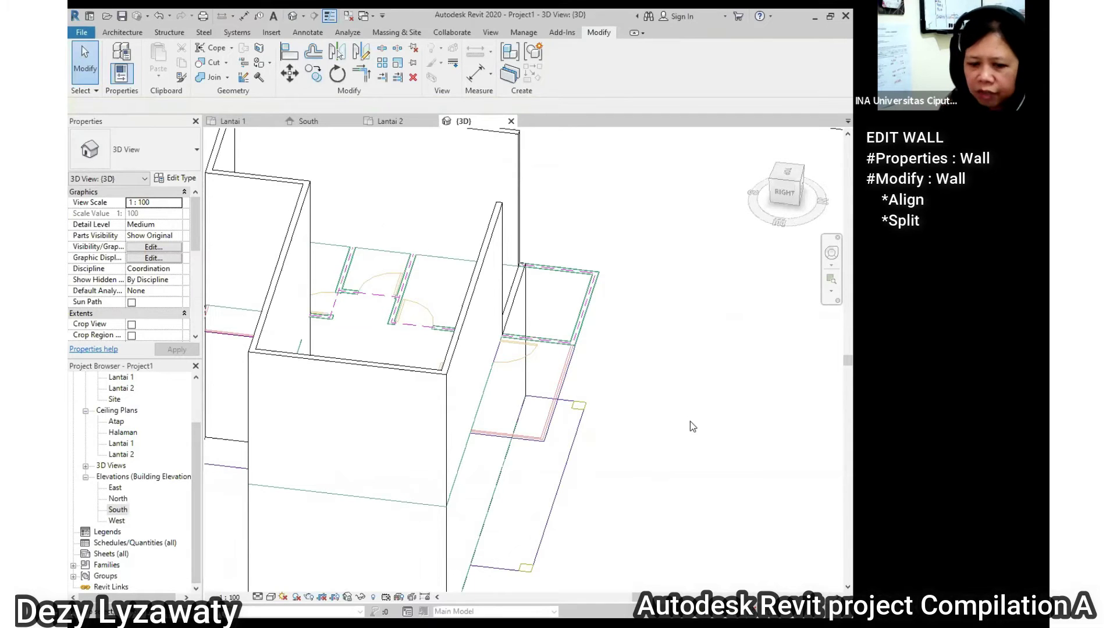
pyautogui.keyDown('shift'); pyautogui.moveTo(647, 400); pyautogui.dragTo(583, 392, button='middle'); pyautogui.keyUp('shift')
pyautogui.scroll(-2, 583, 392)
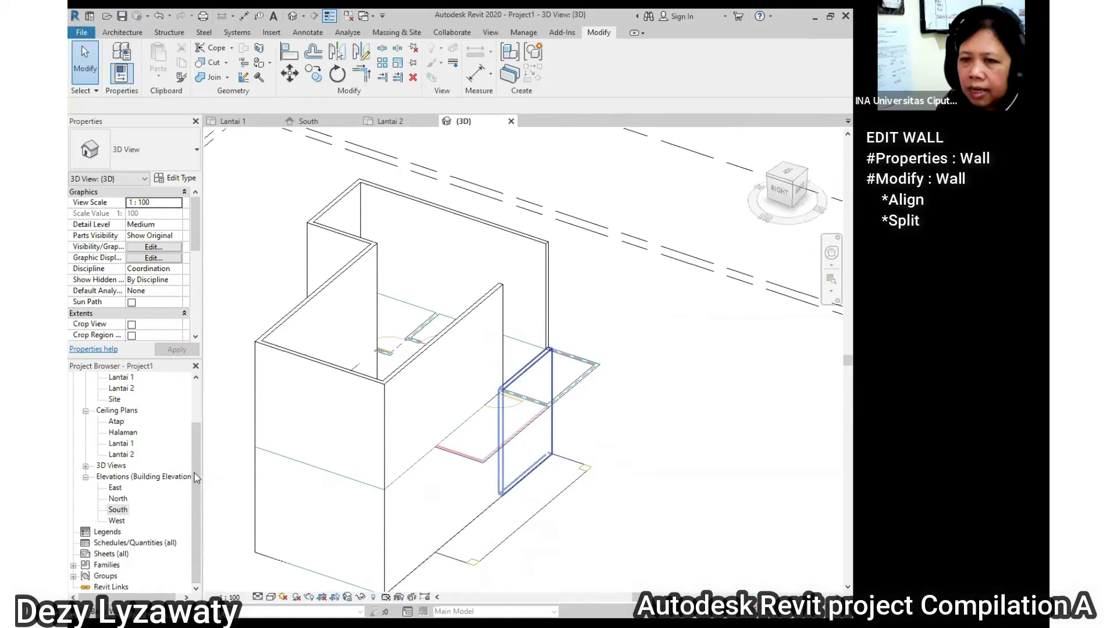
# Open the Lantai 2 floor plan and focus on the upper-left room of the reference plan
pyautogui.moveTo(196, 435); pyautogui.dragTo(199, 380)
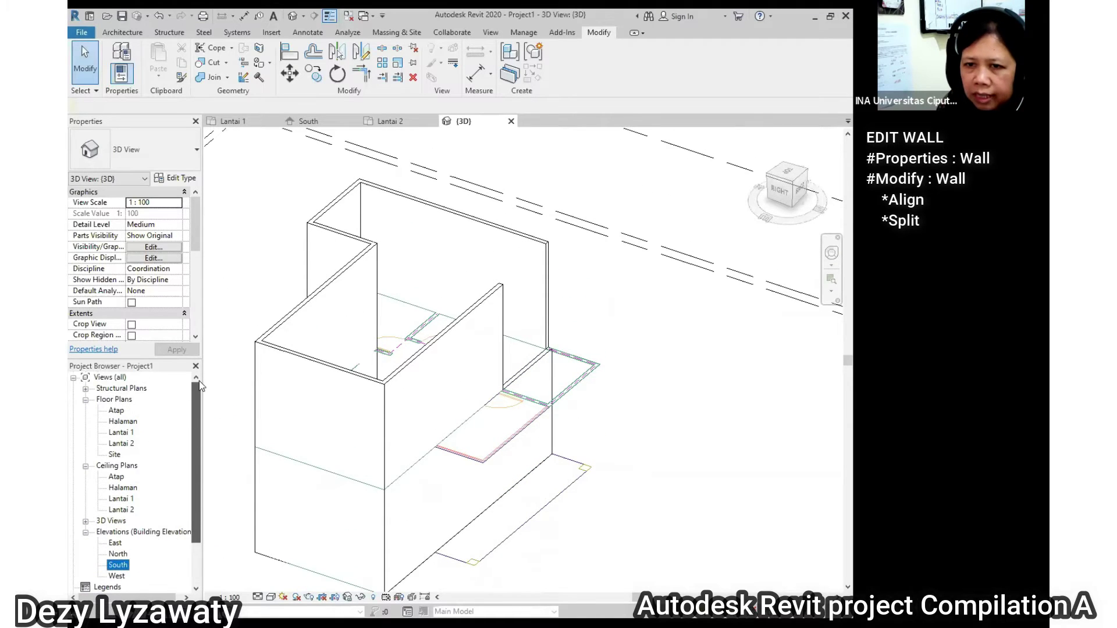
pyautogui.click(121, 444)
pyautogui.doubleClick(122, 444)
pyautogui.scroll(3, 568, 319)
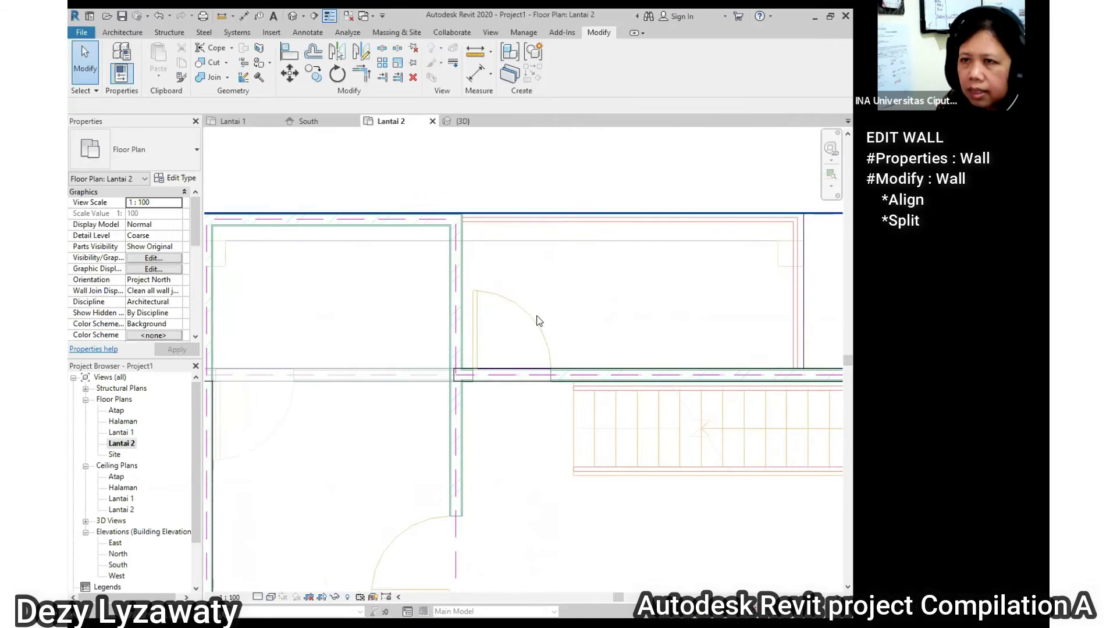
# Draw Generic - 150mm architectural walls around the upper-left room's three outer sides, with height up to Atap
pyautogui.click(133, 31)
pyautogui.click(117, 81)
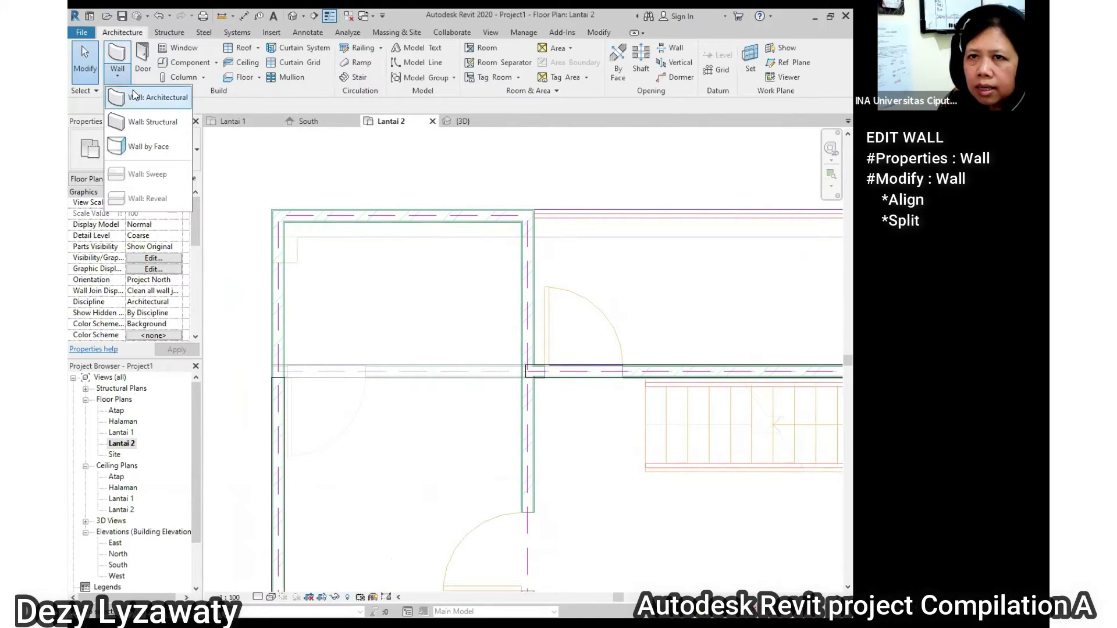
pyautogui.click(137, 97)
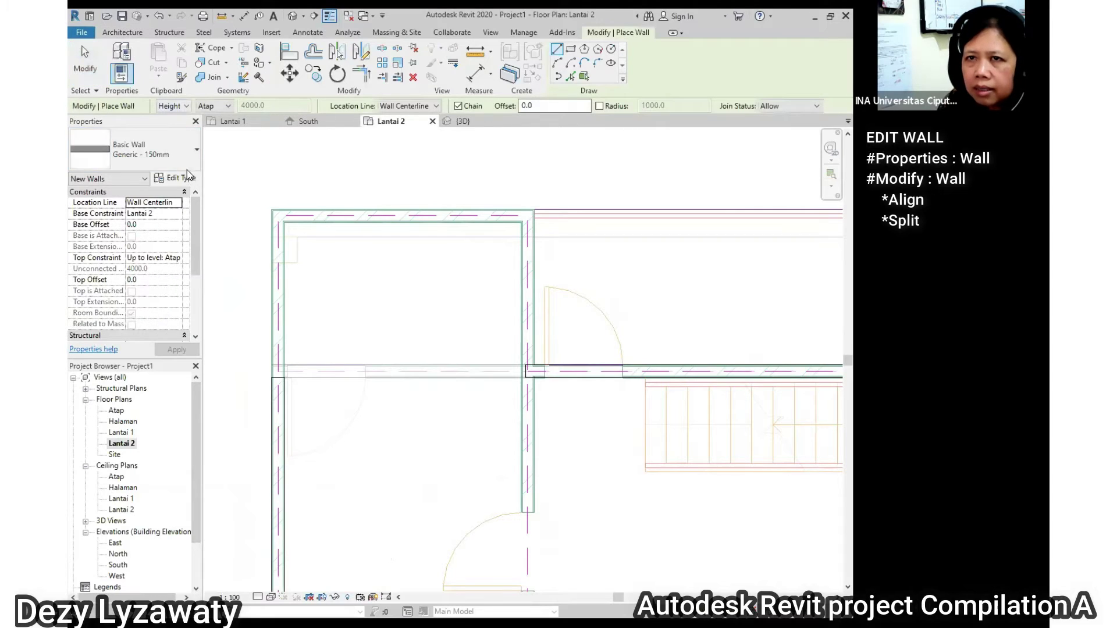
pyautogui.click(214, 107)
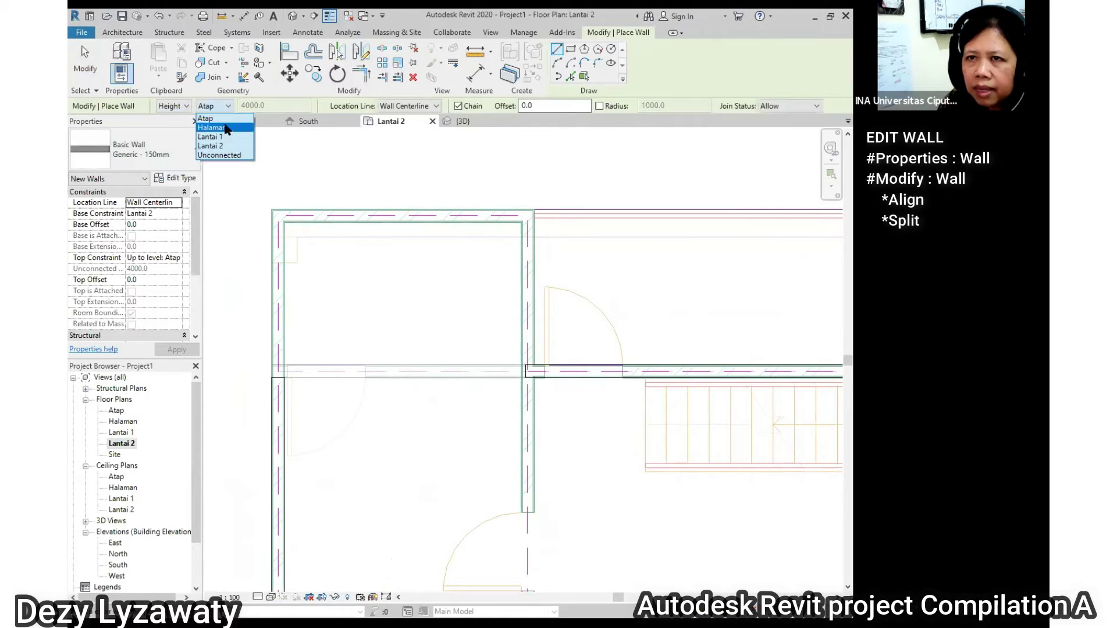
pyautogui.click(224, 120)
pyautogui.click(279, 370)
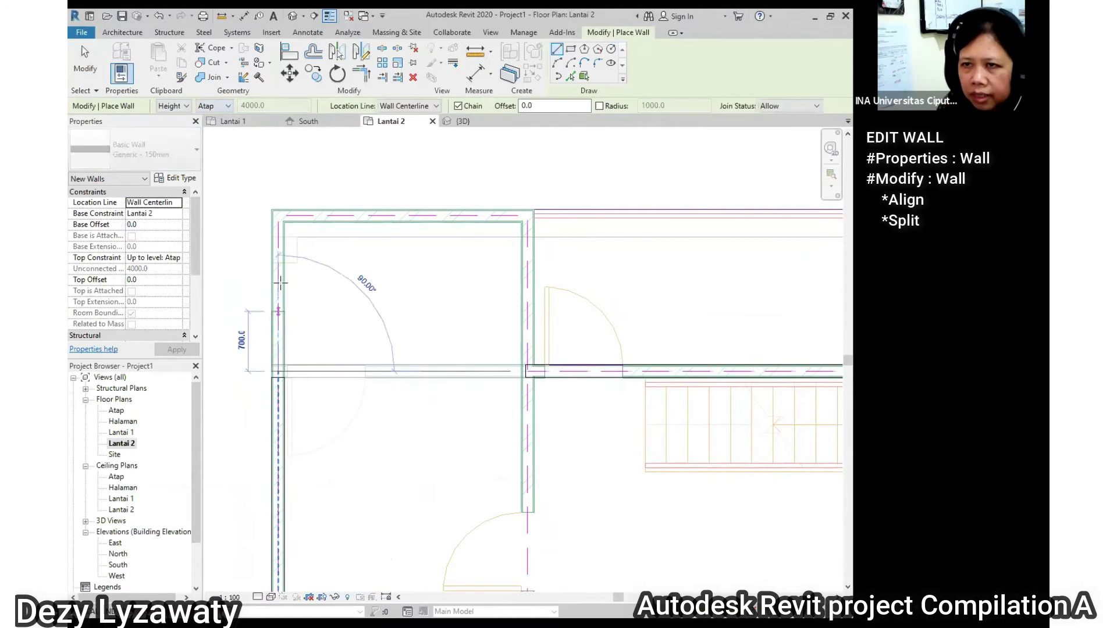
pyautogui.click(278, 215)
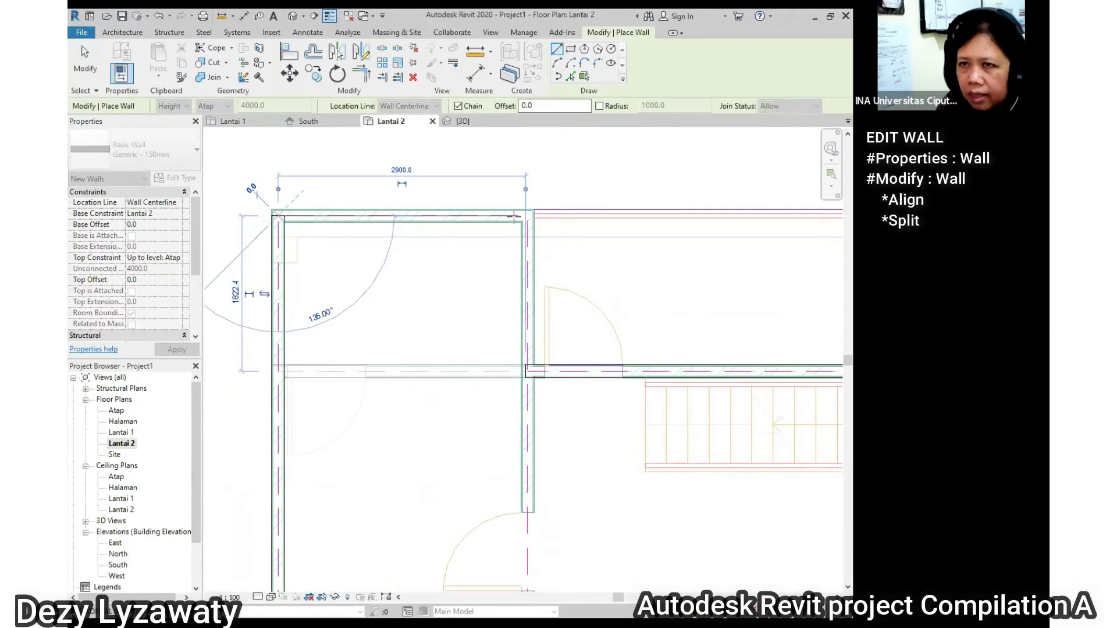
pyautogui.click(534, 215)
pyautogui.click(532, 370)
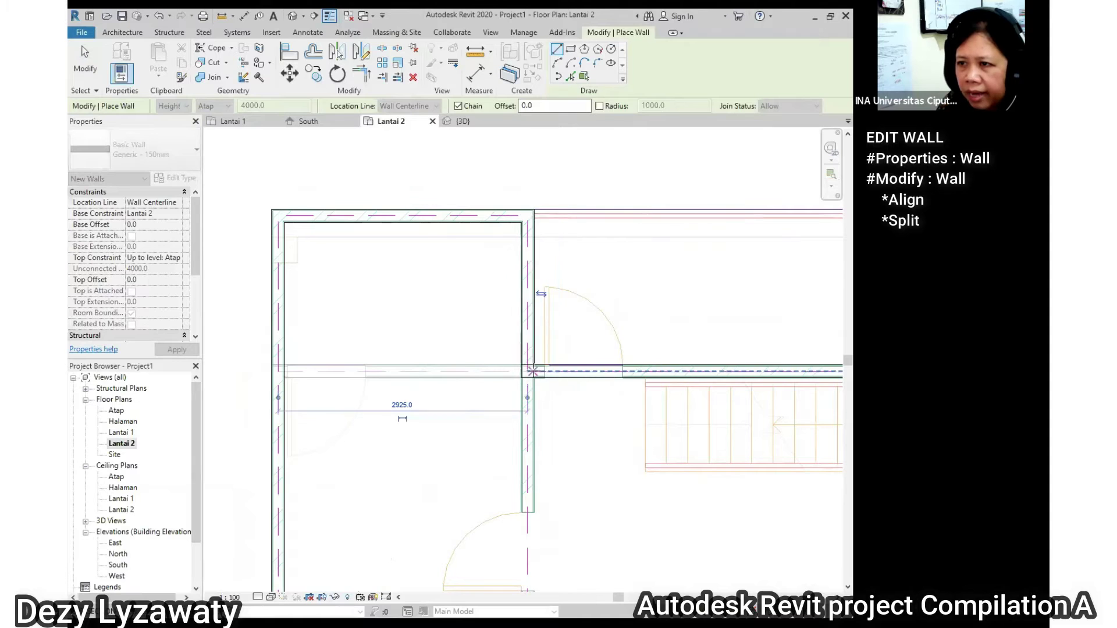
pyautogui.press('Escape')
pyautogui.press('Escape')
# Draw architectural walls from the stair-side wall junction about 2700 mm down, and about 2925 mm across to the left outer wall
pyautogui.scroll(-5, 480, 303)
pyautogui.moveTo(524, 412); pyautogui.dragTo(512, 340, button='middle')
pyautogui.scroll(4, 507, 318)
pyautogui.moveTo(502, 299); pyautogui.dragTo(504, 320, button='middle')
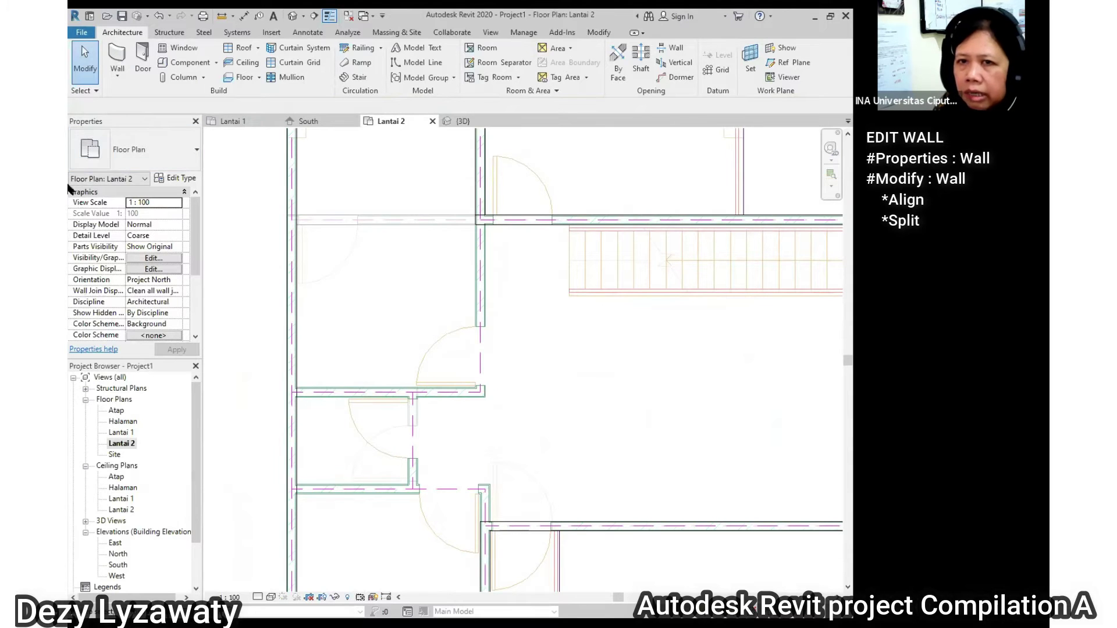
pyautogui.click(119, 76)
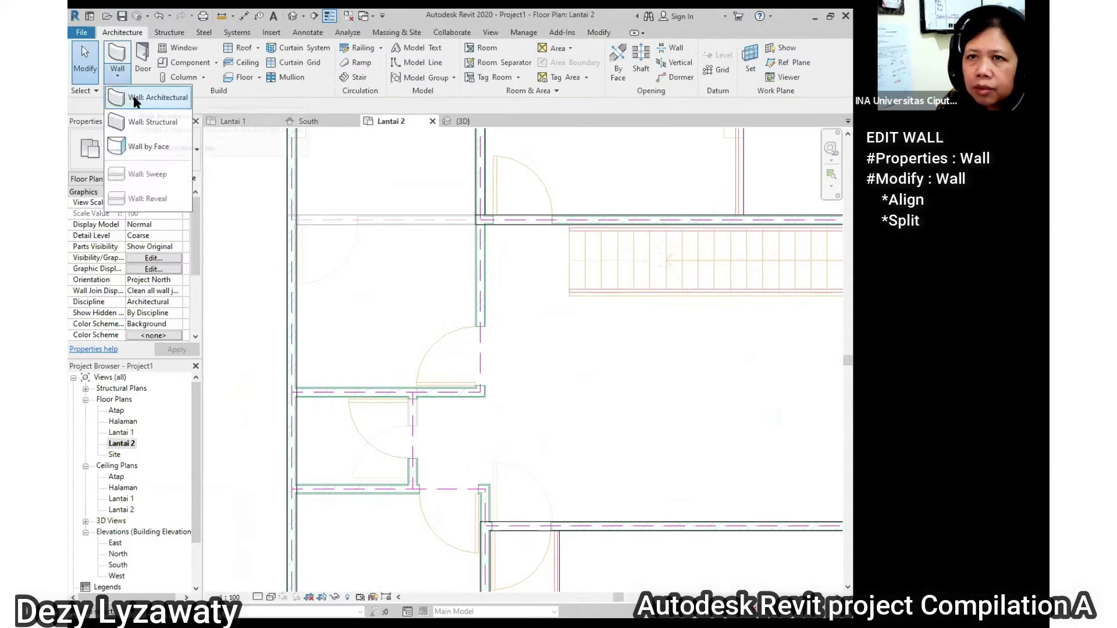
pyautogui.click(140, 101)
pyautogui.click(480, 220)
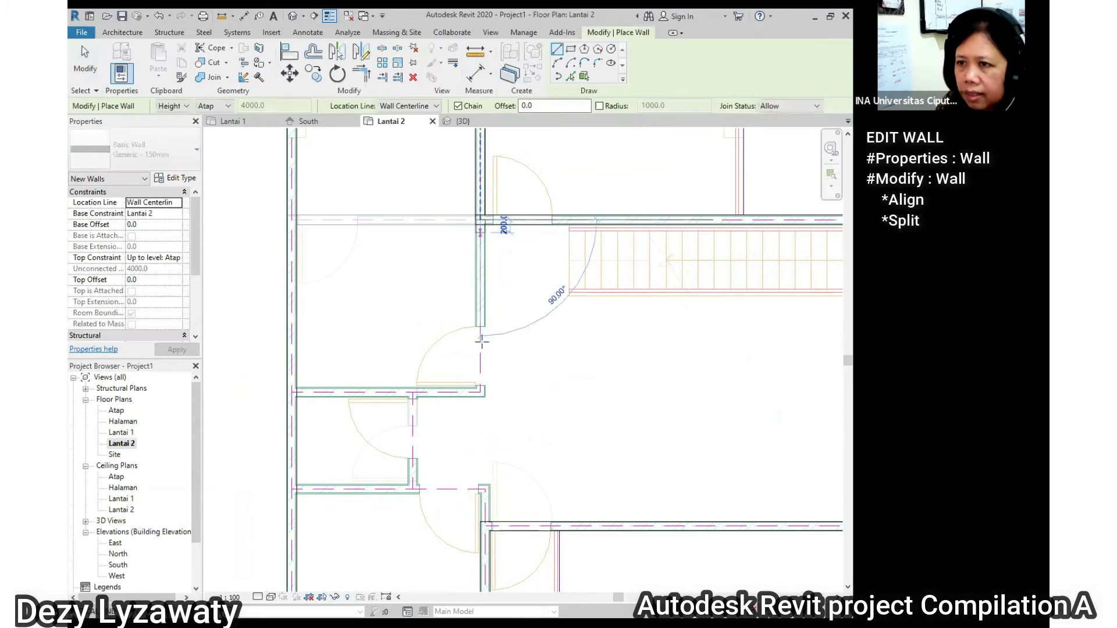
pyautogui.click(481, 393)
pyautogui.scroll(4, 481, 393)
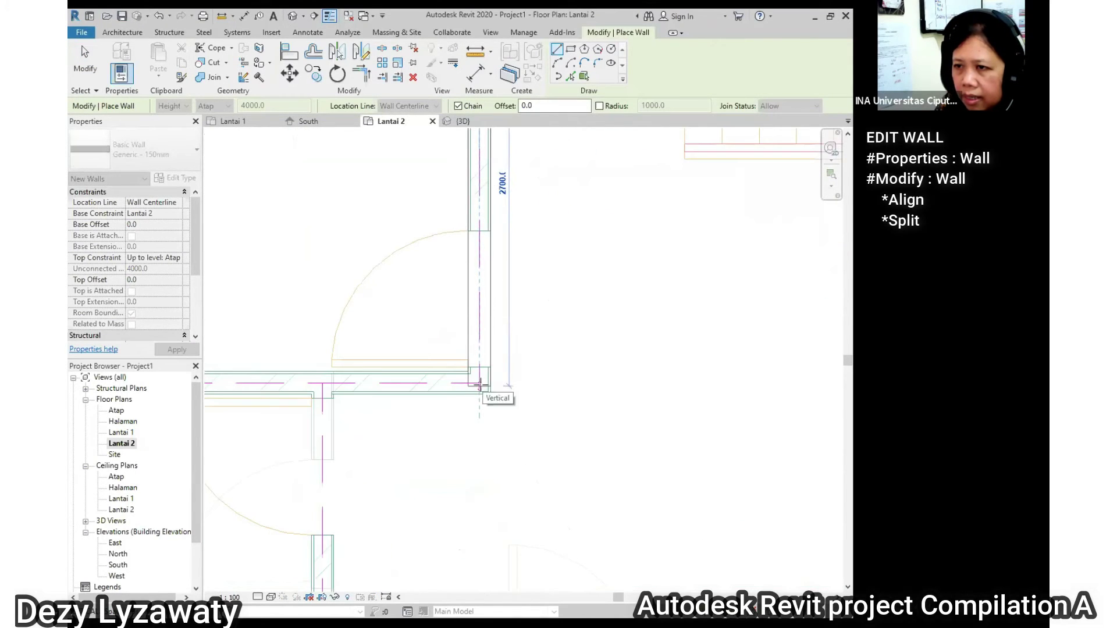
pyautogui.scroll(-2, 541, 376)
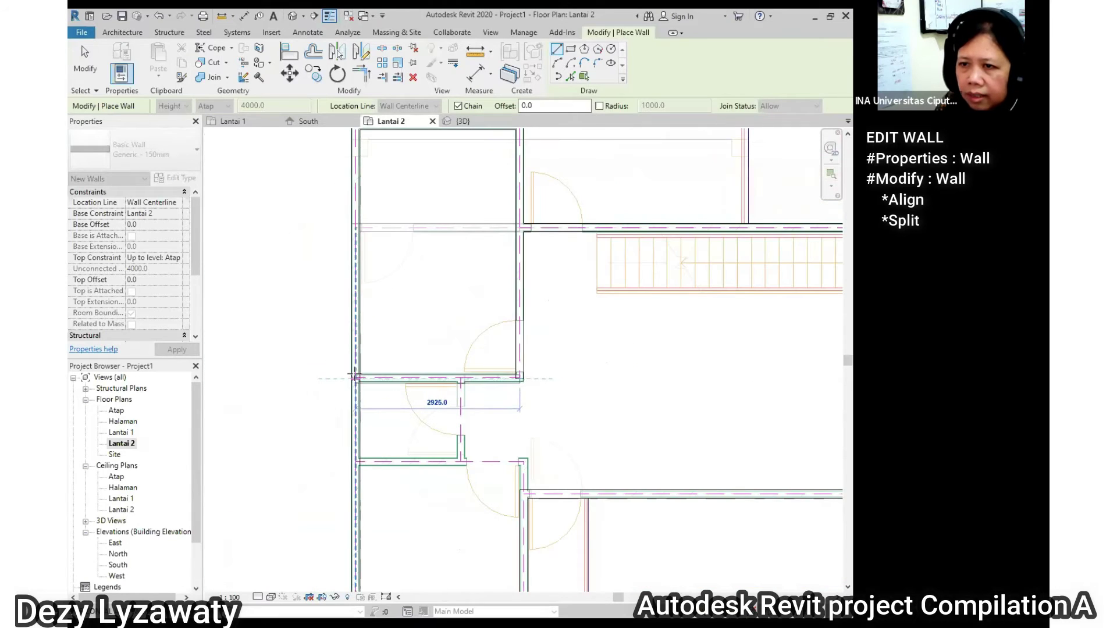
pyautogui.press('Escape')
# Draw walls from the lower horizontal wall's left end up to the corridor corner and across to the left outer wall
pyautogui.scroll(-2, 487, 391)
pyautogui.scroll(3, 491, 453)
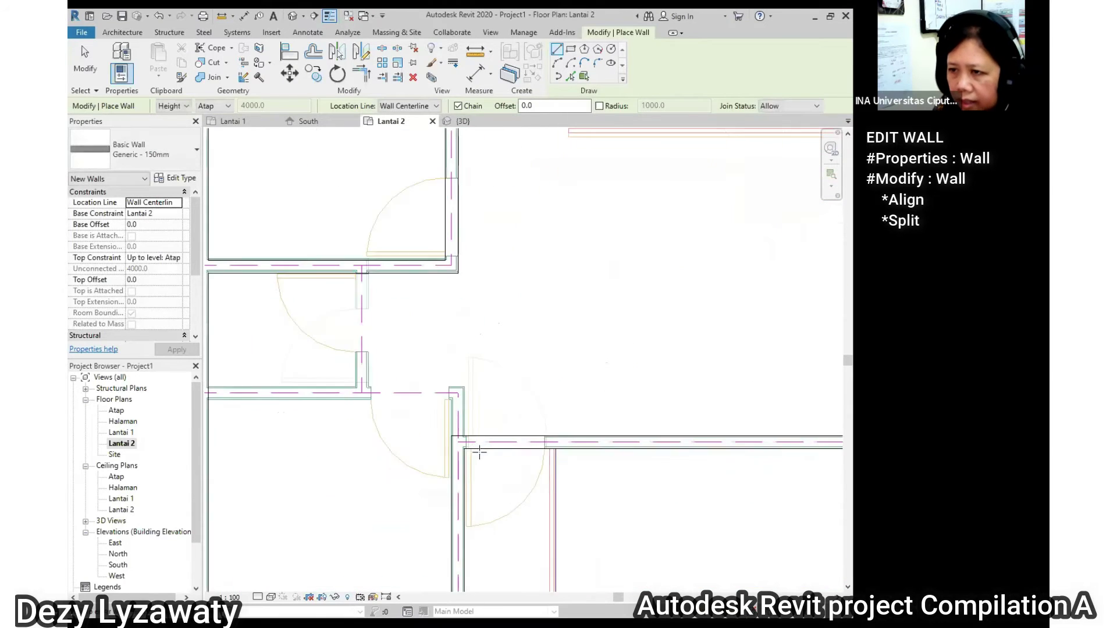
pyautogui.click(453, 435)
pyautogui.click(452, 376)
pyautogui.click(264, 373)
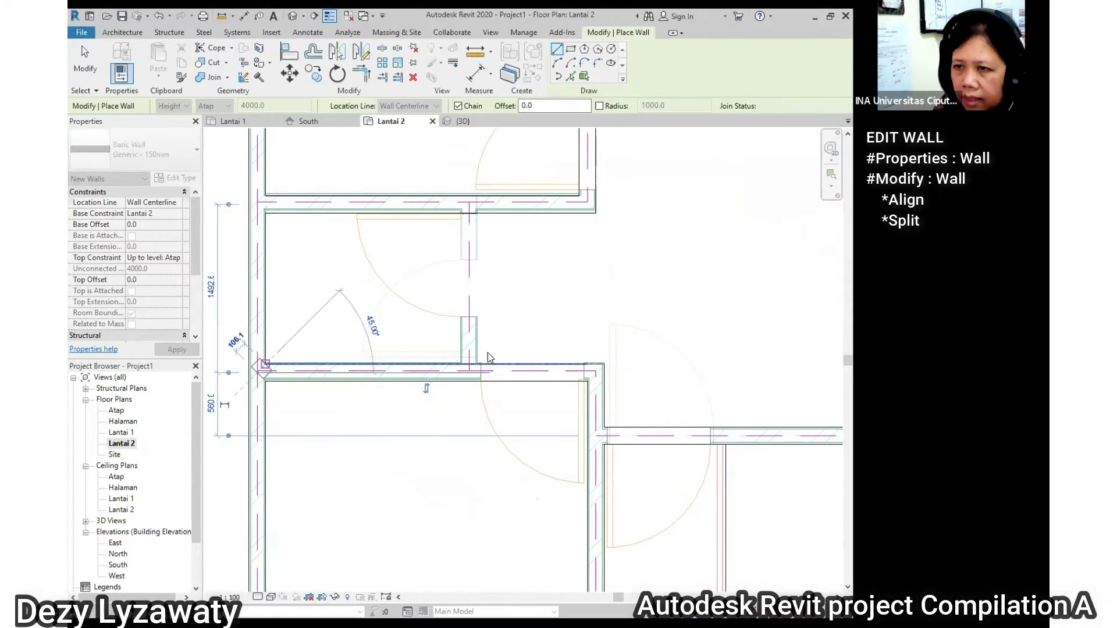
pyautogui.press('Escape')
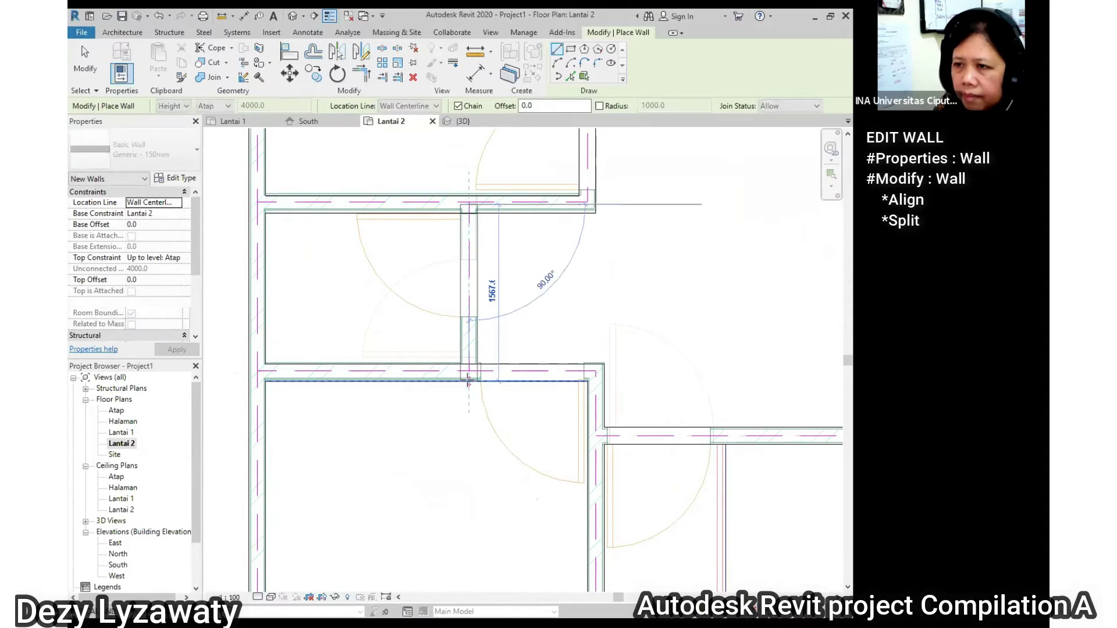
# Draw the short vertical partition wall closing the small room between the two new horizontal walls
pyautogui.click(469, 374)
pyautogui.press('Escape')
pyautogui.press('Escape')
# Shift the horizontal wall above the small room off the plan, and align its lower face with the reference wall line
pyautogui.scroll(4, 500, 329)
pyautogui.moveTo(500, 330); pyautogui.dragTo(512, 547, button='middle')
pyautogui.moveTo(501, 285); pyautogui.dragTo(502, 572, button='middle')
pyautogui.scroll(3, 518, 392)
pyautogui.click(482, 320)
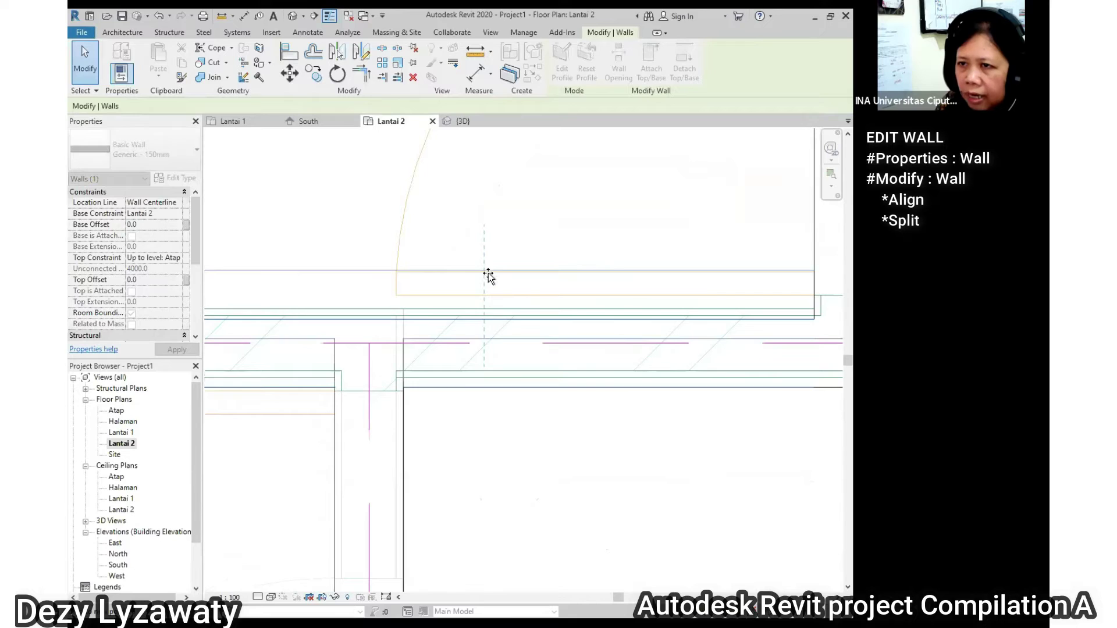
pyautogui.click(294, 55)
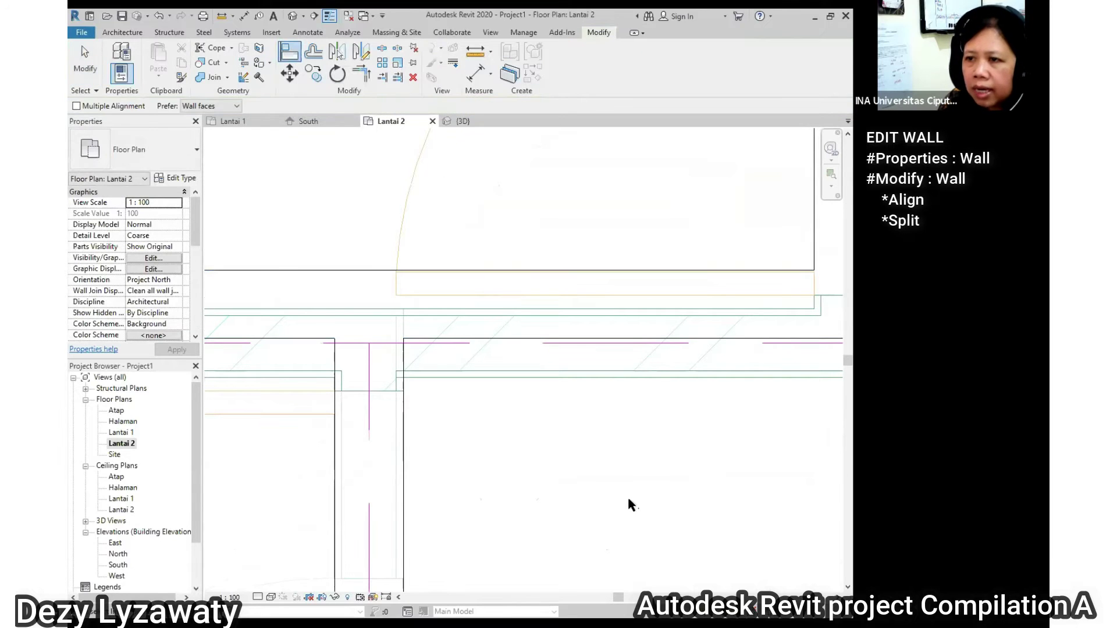
pyautogui.click(540, 380)
pyautogui.click(546, 341)
# Align the upper face of the horizontal wall below the small room with the reference plan's top wall line
pyautogui.scroll(-3, 499, 256)
pyautogui.moveTo(598, 372); pyautogui.dragTo(579, 356, button='middle')
pyautogui.scroll(3, 669, 173)
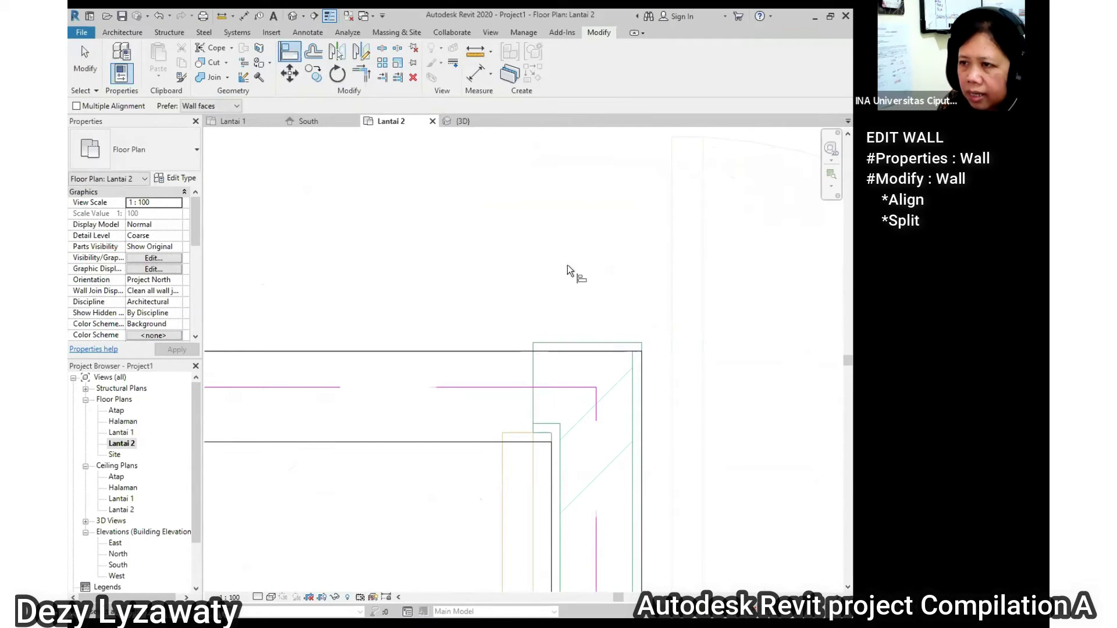
pyautogui.click(539, 342)
pyautogui.click(459, 352)
pyautogui.scroll(-5, 646, 323)
pyautogui.press('Escape')
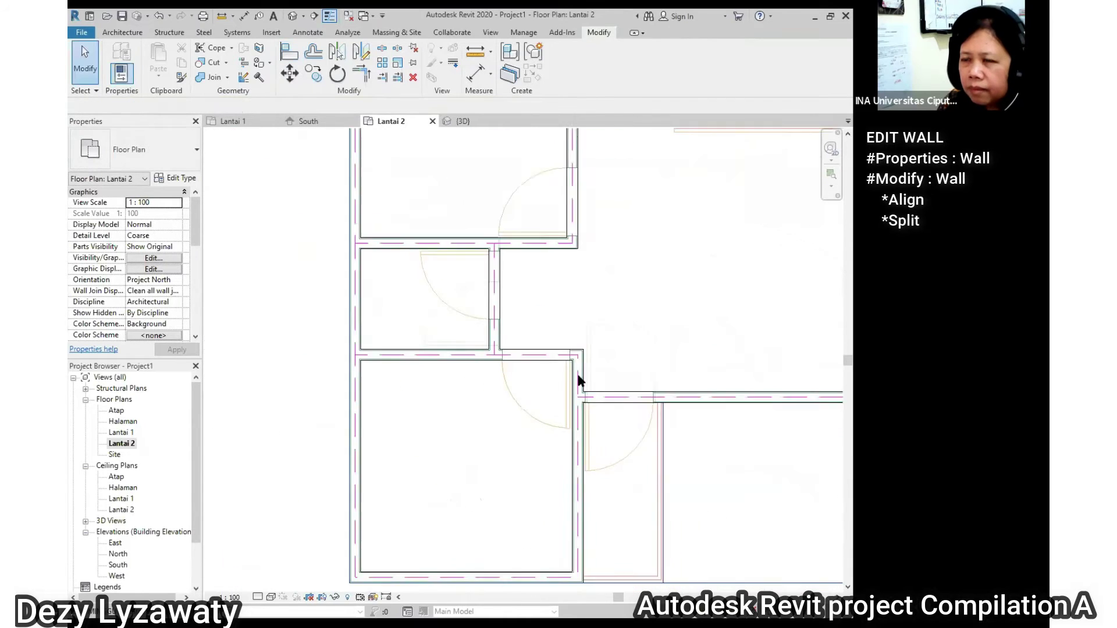
# Open the 3D view and inspect the base of the new Lantai 2 interior wall near the stairs
pyautogui.scroll(-3, 512, 378)
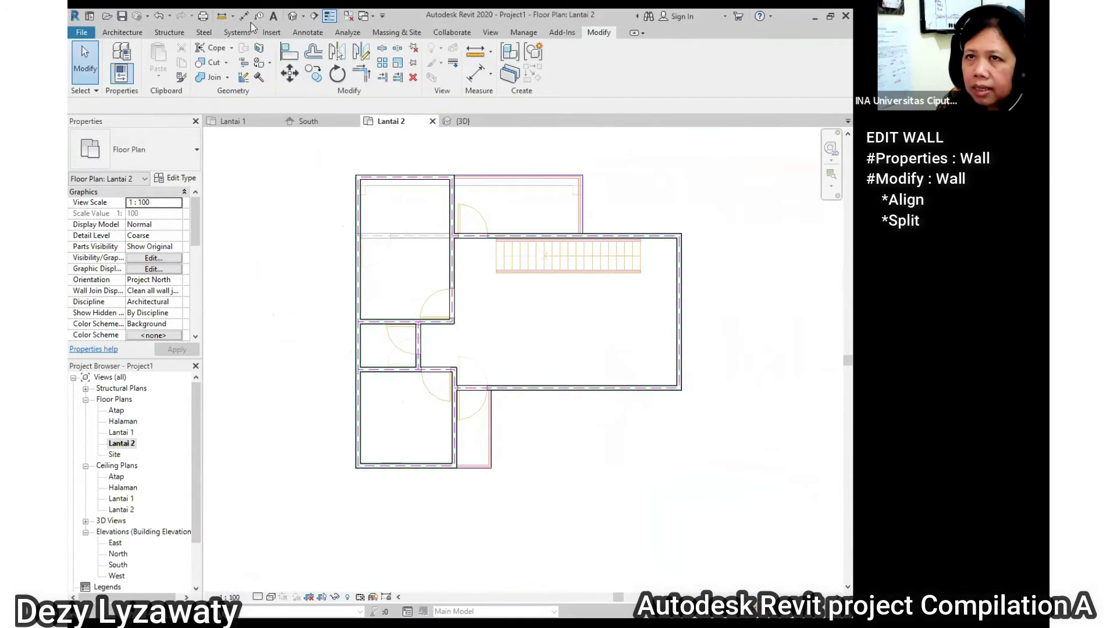
pyautogui.click(293, 17)
pyautogui.keyDown('shift'); pyautogui.moveTo(548, 344); pyautogui.dragTo(609, 479, button='middle'); pyautogui.keyUp('shift')
pyautogui.scroll(2, 444, 499)
pyautogui.scroll(2, 382, 452)
pyautogui.keyDown('shift'); pyautogui.moveTo(412, 473); pyautogui.dragTo(364, 210, button='middle'); pyautogui.keyUp('shift')
pyautogui.click(363, 209)
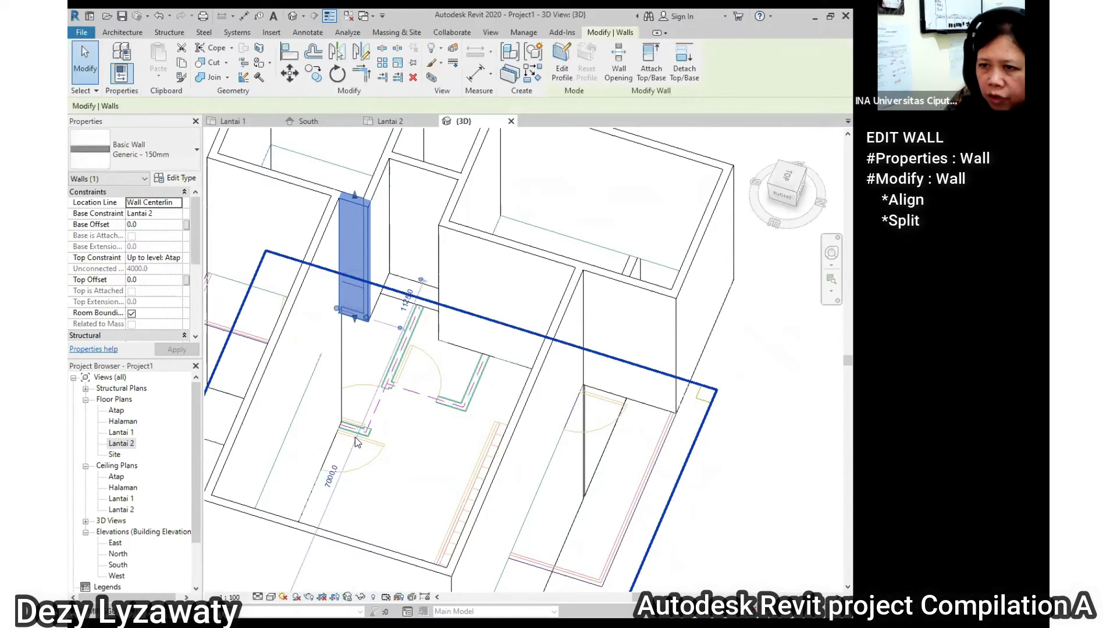
pyautogui.press('Escape')
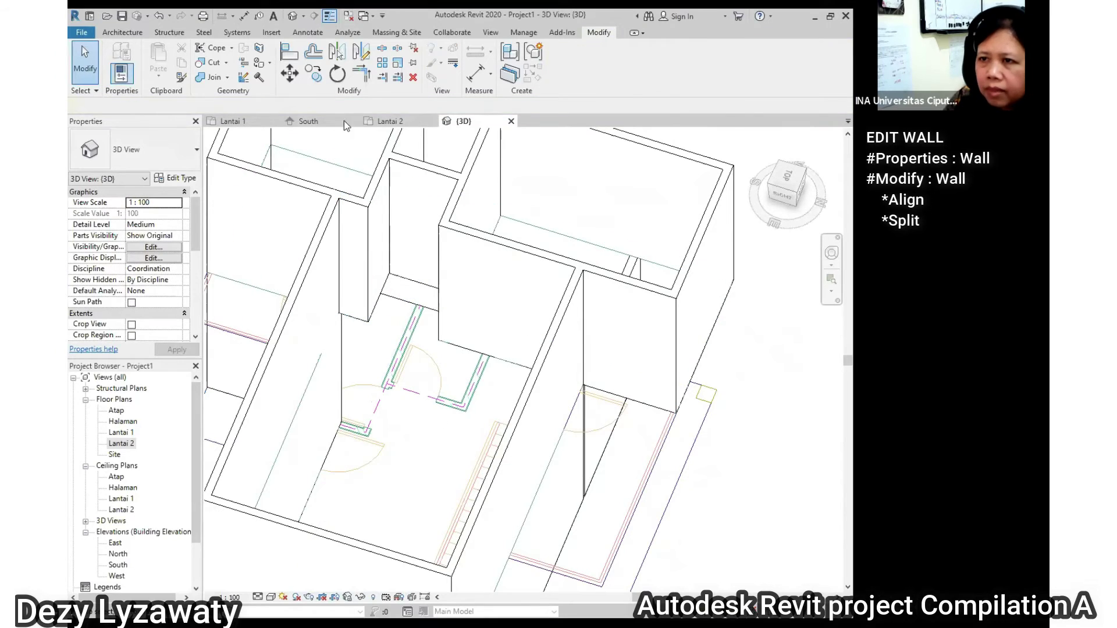
# Set the base constraint of the stair-side interior wall, the adjoining horizontal wall and the small room's partition to Lantai 1
pyautogui.click(348, 202)
pyautogui.moveTo(413, 171); pyautogui.dragTo(418, 233, button='middle')
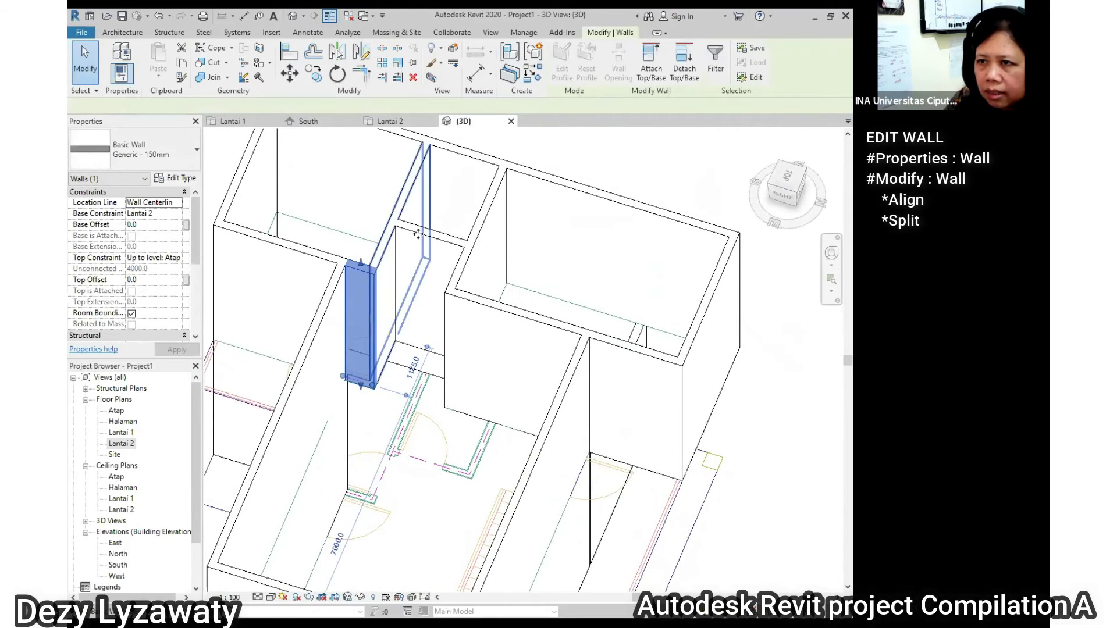
pyautogui.keyDown('ctrl'); pyautogui.click(418, 233); pyautogui.keyUp('ctrl')
pyautogui.keyDown('ctrl'); pyautogui.click(426, 233); pyautogui.keyUp('ctrl')
pyautogui.moveTo(452, 400); pyautogui.dragTo(505, 416, button='middle')
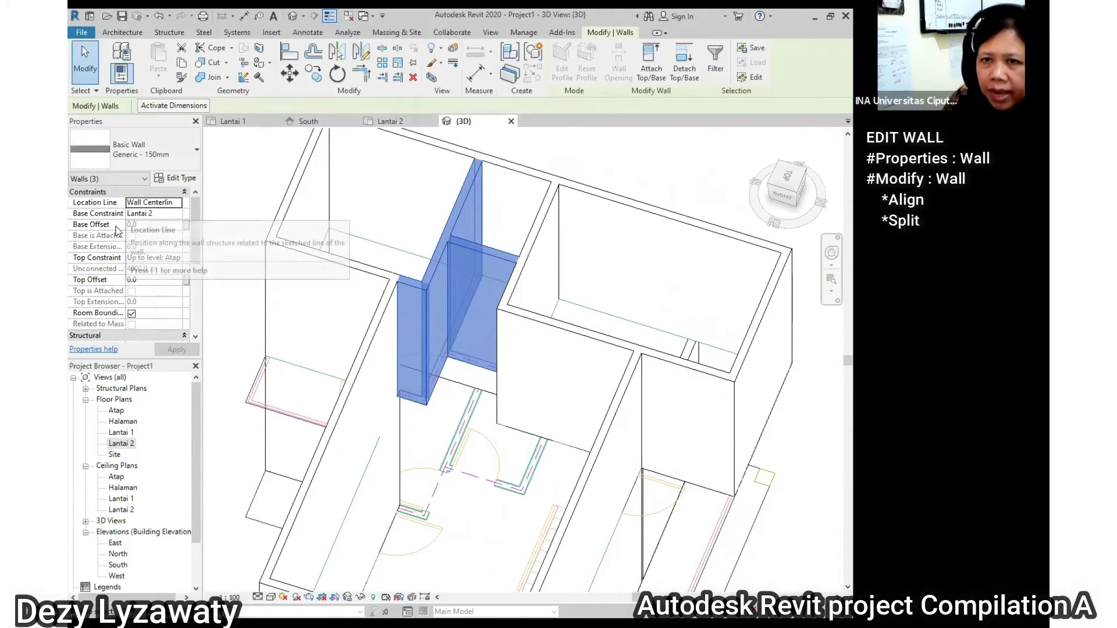
pyautogui.click(178, 213)
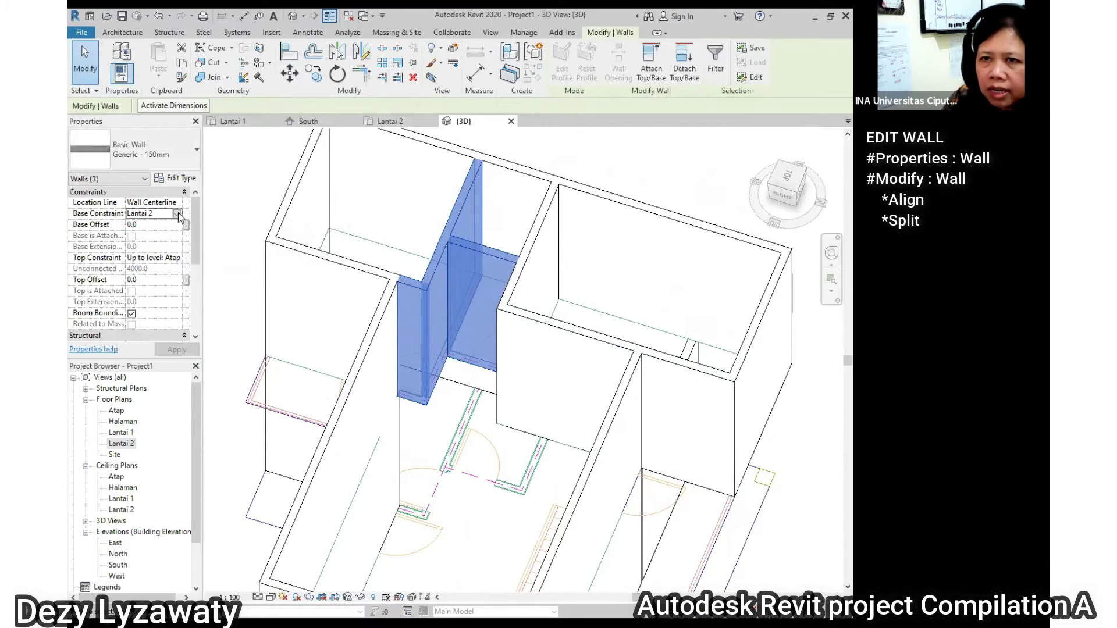
pyautogui.click(176, 214)
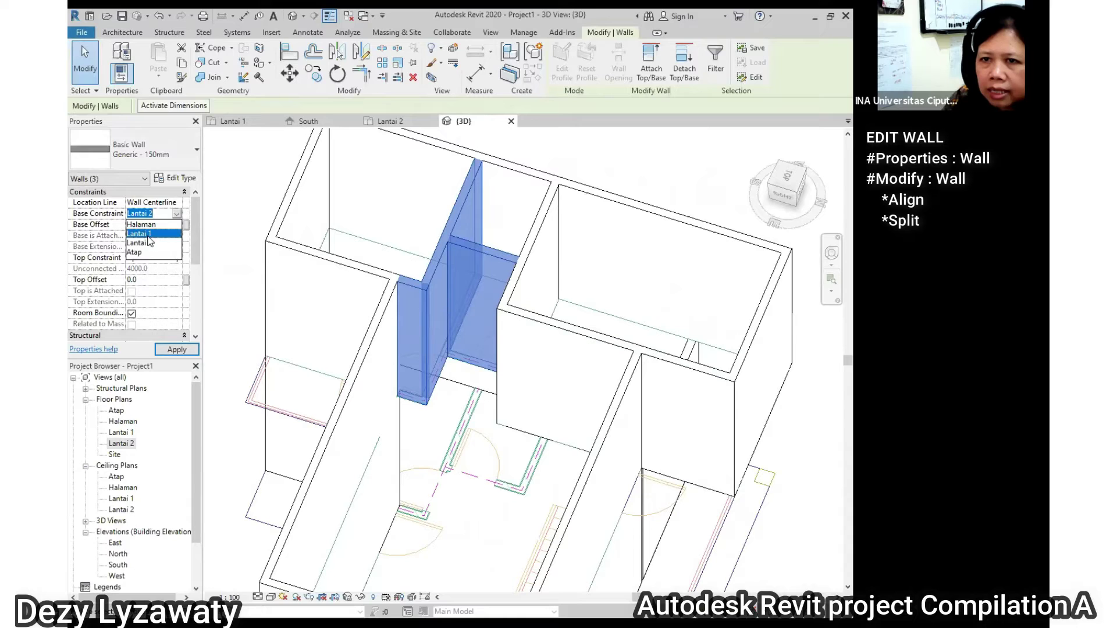
pyautogui.click(148, 235)
pyautogui.click(177, 349)
pyautogui.press('Escape')
# Split the horizontal wall below the small room where it meets the partition wall
pyautogui.keyDown('shift'); pyautogui.moveTo(524, 373); pyautogui.dragTo(487, 359, button='middle'); pyautogui.keyUp('shift')
pyautogui.scroll(3, 488, 359)
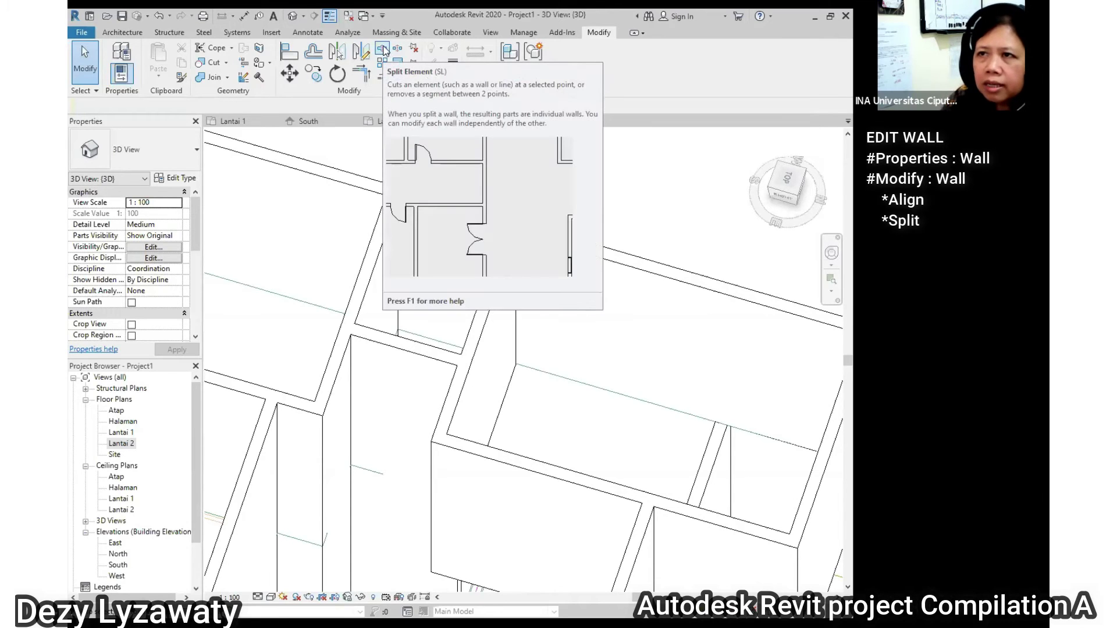
pyautogui.click(383, 46)
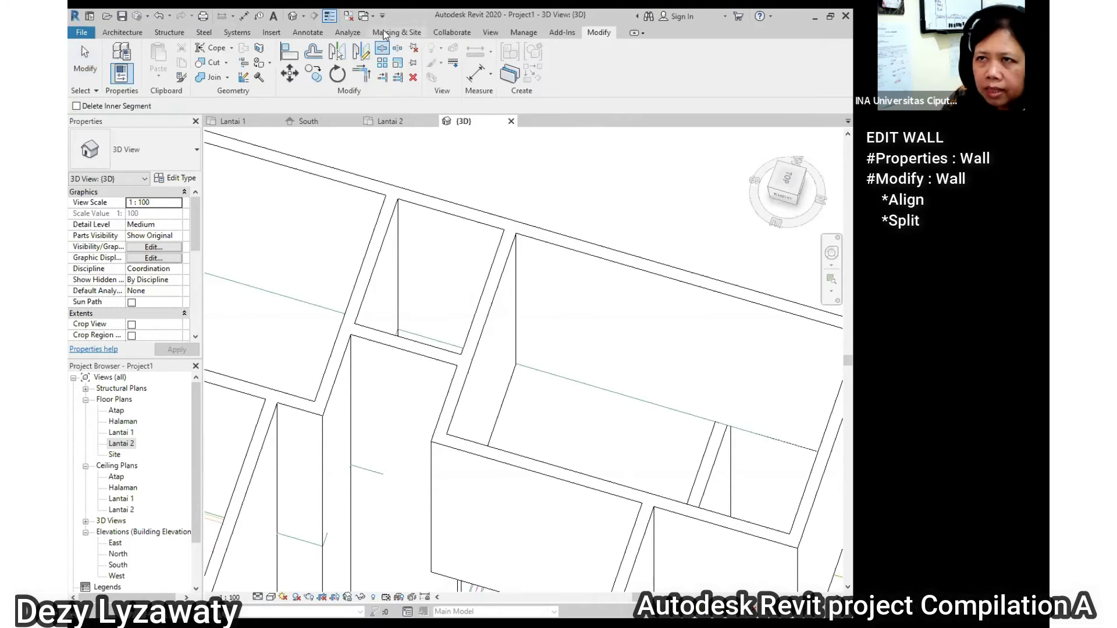
pyautogui.click(472, 363)
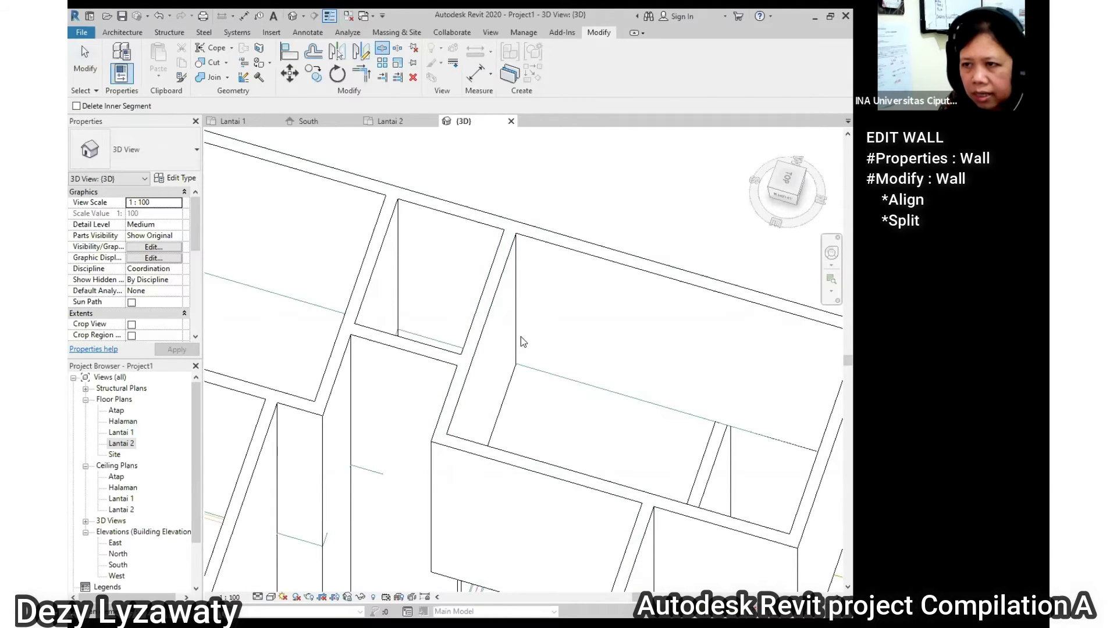
pyautogui.press('Escape')
# Set the base constraint of the split-off segment between the partition and the outer wall to Lantai 1
pyautogui.click(490, 333)
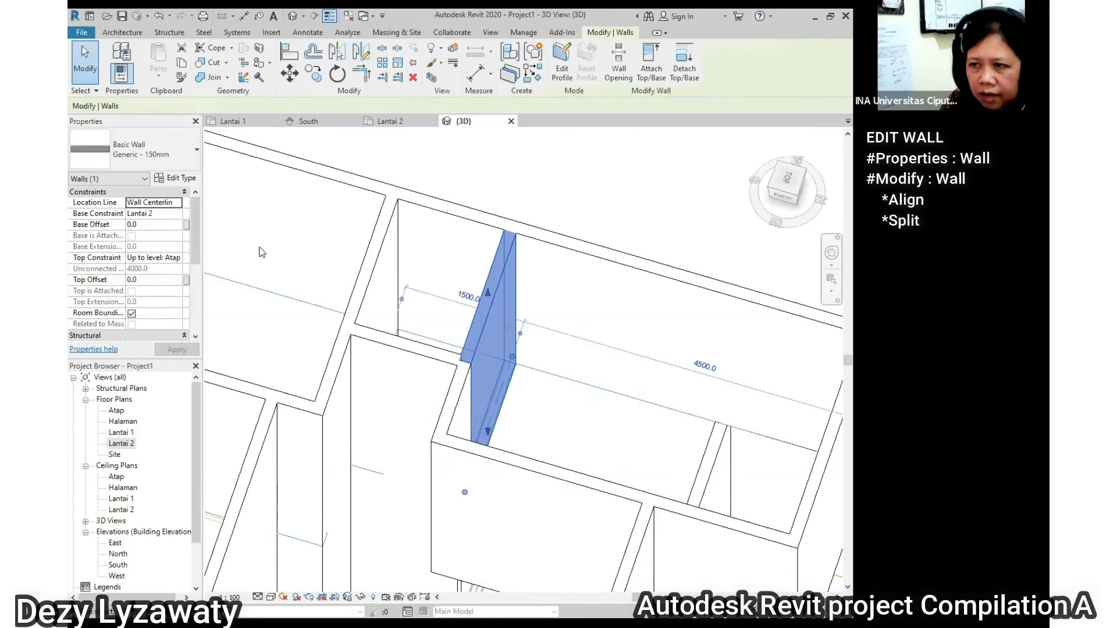
pyautogui.click(628, 214)
pyautogui.click(497, 291)
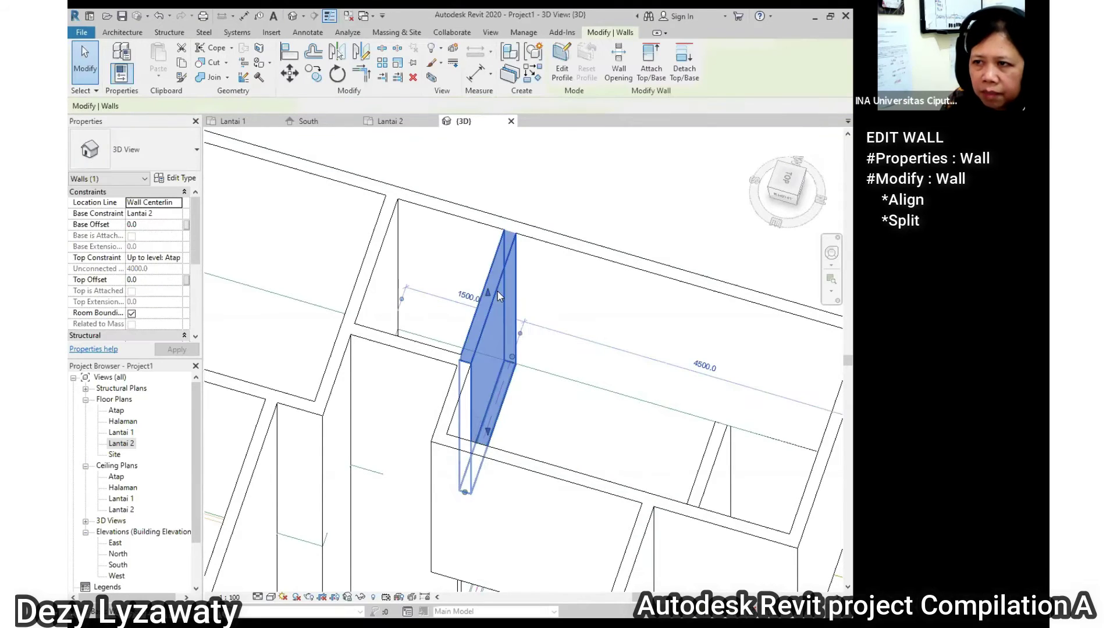
pyautogui.click(175, 214)
pyautogui.click(177, 213)
pyautogui.click(140, 233)
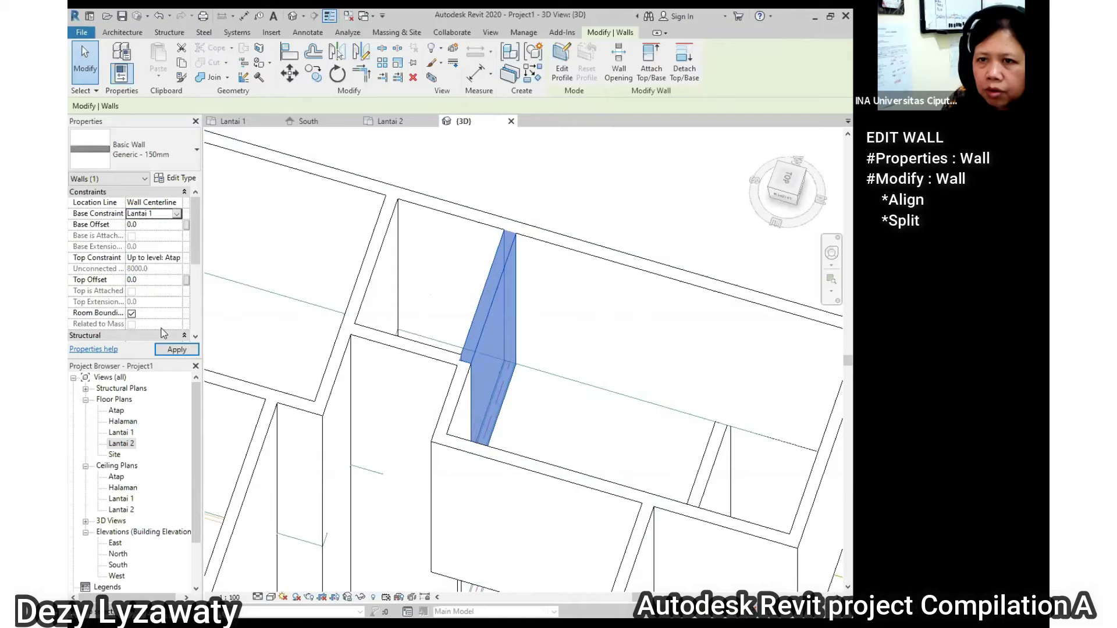
pyautogui.click(177, 350)
pyautogui.press('Escape')
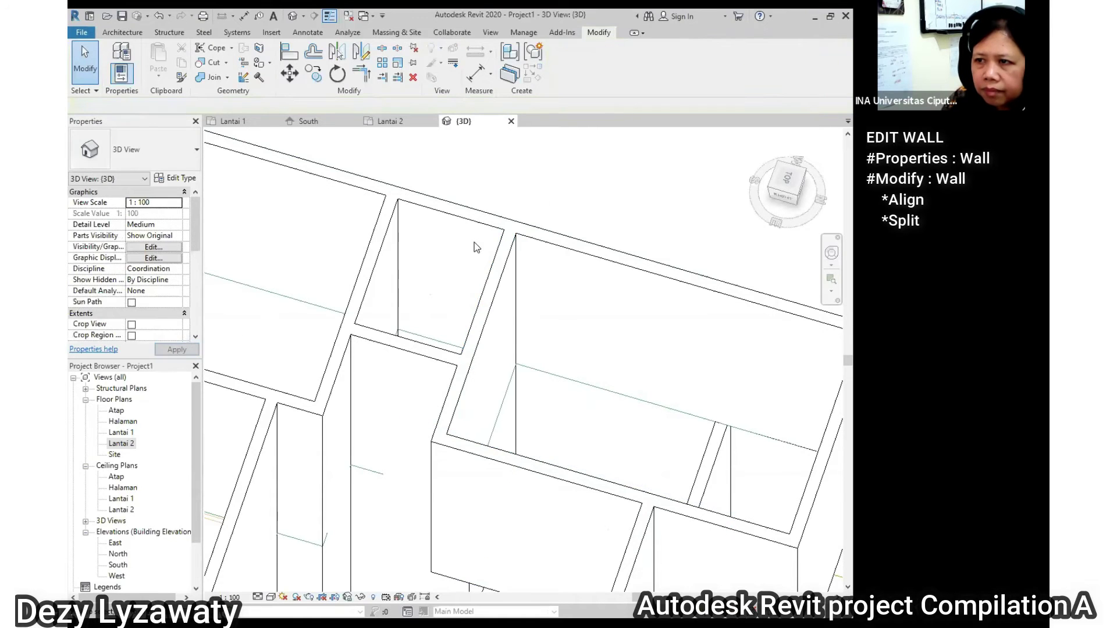
# Examine the lower edges of the remaining Lantai 2 walls from the stair side in 3D
pyautogui.scroll(-3, 443, 309)
pyautogui.keyDown('shift'); pyautogui.moveTo(438, 346); pyautogui.dragTo(638, 544, button='middle'); pyautogui.keyUp('shift')
pyautogui.scroll(5, 637, 541)
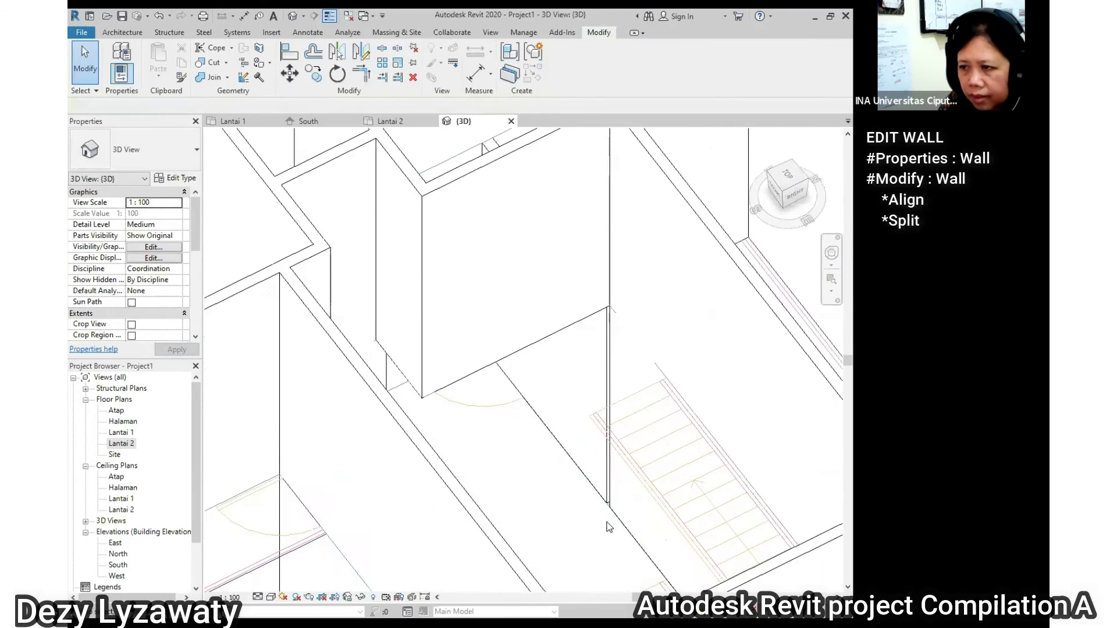
# Align the neighbouring wall edges at the narrow offset beside the wall base in the 3D view
pyautogui.scroll(-4, 608, 465)
pyautogui.keyDown('shift'); pyautogui.moveTo(740, 464); pyautogui.dragTo(384, 447, button='middle'); pyautogui.keyUp('shift')
pyautogui.scroll(3, 492, 440)
pyautogui.keyDown('shift'); pyautogui.moveTo(498, 443); pyautogui.dragTo(469, 434, button='middle'); pyautogui.keyUp('shift')
pyautogui.scroll(2, 447, 362)
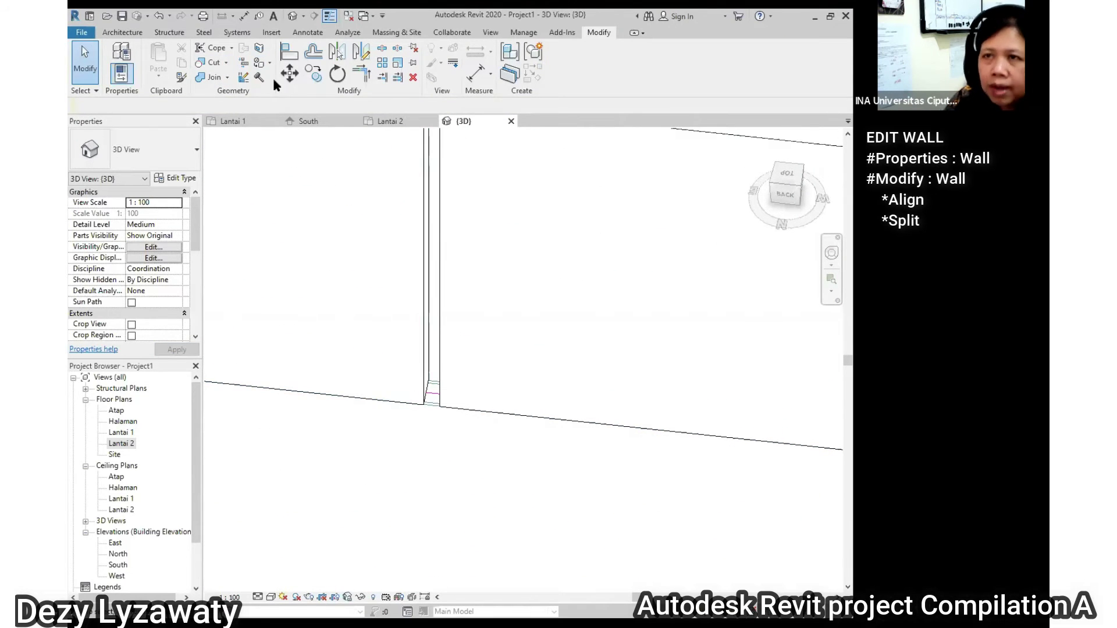
pyautogui.click(287, 54)
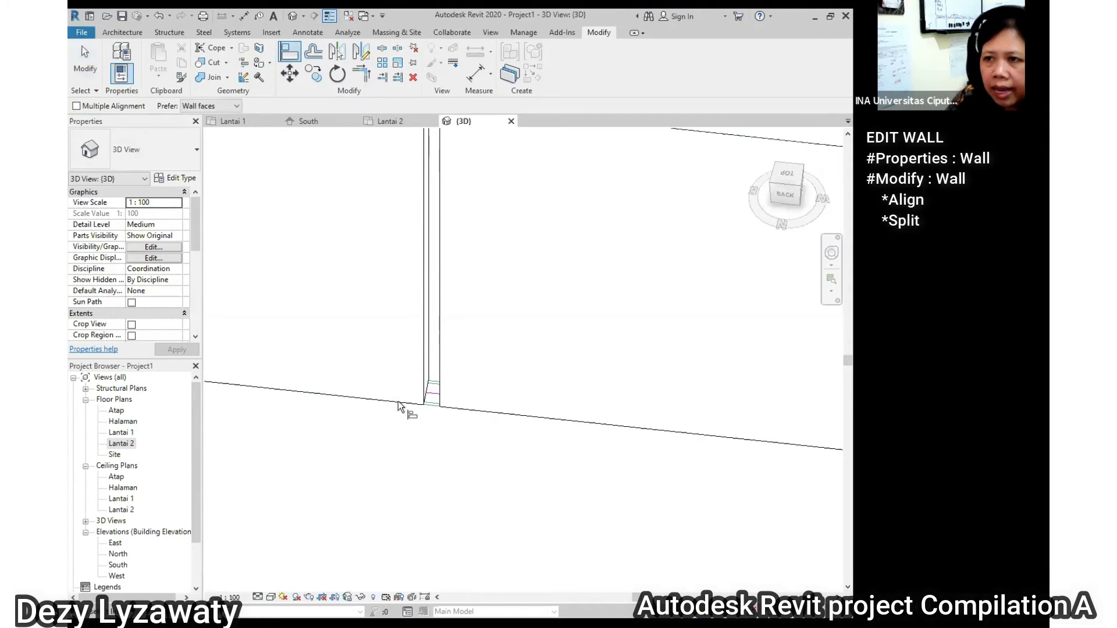
pyautogui.click(426, 381)
pyautogui.click(439, 387)
pyautogui.scroll(-2, 407, 387)
pyautogui.scroll(-3, 407, 387)
pyautogui.press('Escape')
pyautogui.press('Escape')
pyautogui.keyDown('shift'); pyautogui.moveTo(390, 391); pyautogui.dragTo(698, 403, button='middle'); pyautogui.keyUp('shift')
pyautogui.keyDown('shift'); pyautogui.moveTo(544, 361); pyautogui.dragTo(476, 397, button='middle'); pyautogui.keyUp('shift')
pyautogui.scroll(-3, 570, 398)
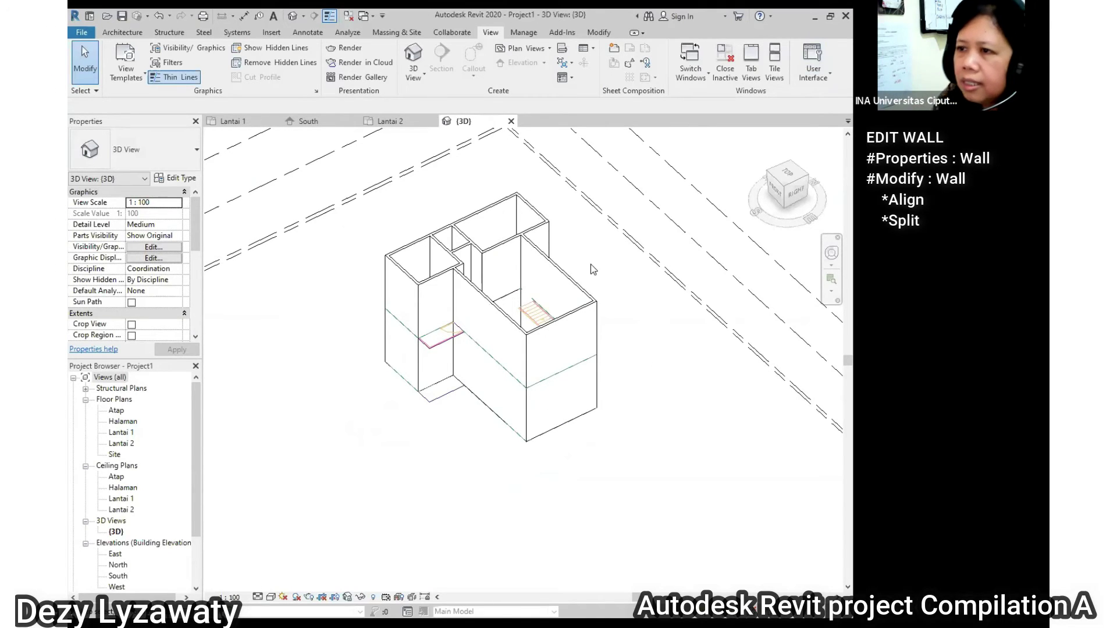
pyautogui.moveTo(565, 350); pyautogui.dragTo(516, 347, button='middle')
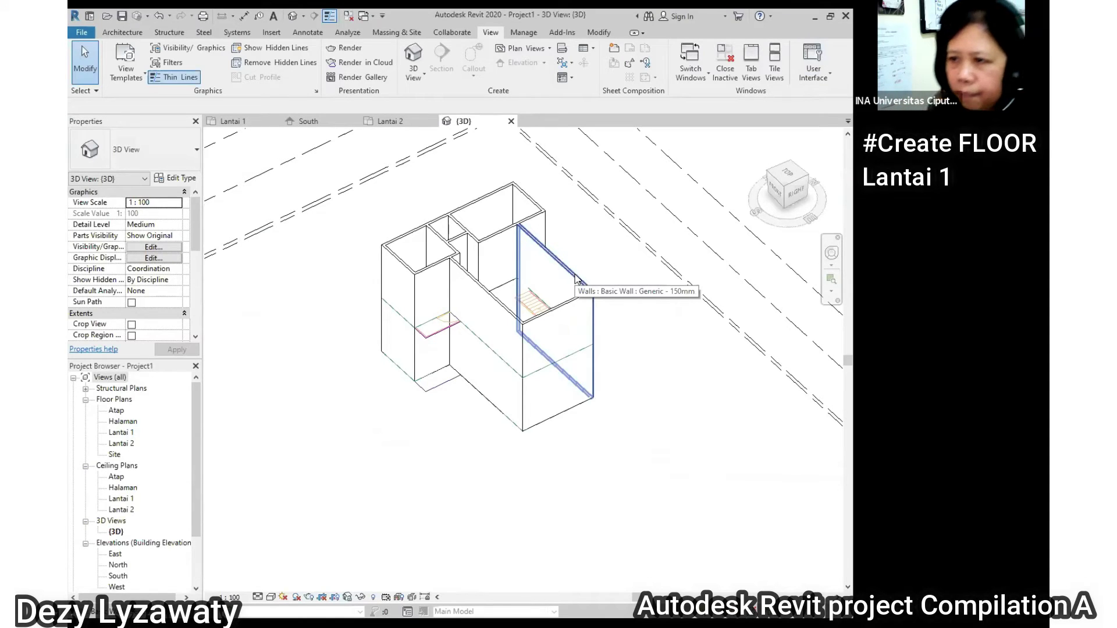
# Start an architectural floor in the Lantai 1 plan with the type Wood Joist 220mm - Wood Finish
pyautogui.doubleClick(124, 436)
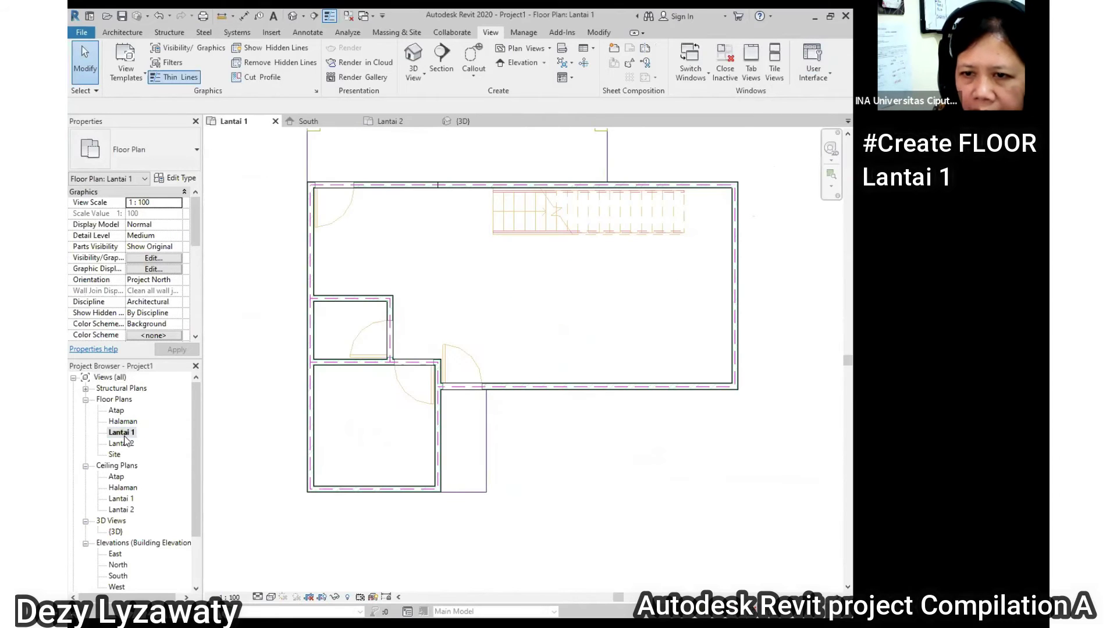
pyautogui.scroll(-3, 516, 394)
pyautogui.moveTo(638, 315); pyautogui.dragTo(611, 351, button='middle')
pyautogui.scroll(2, 529, 388)
pyautogui.moveTo(556, 392); pyautogui.dragTo(569, 342, button='middle')
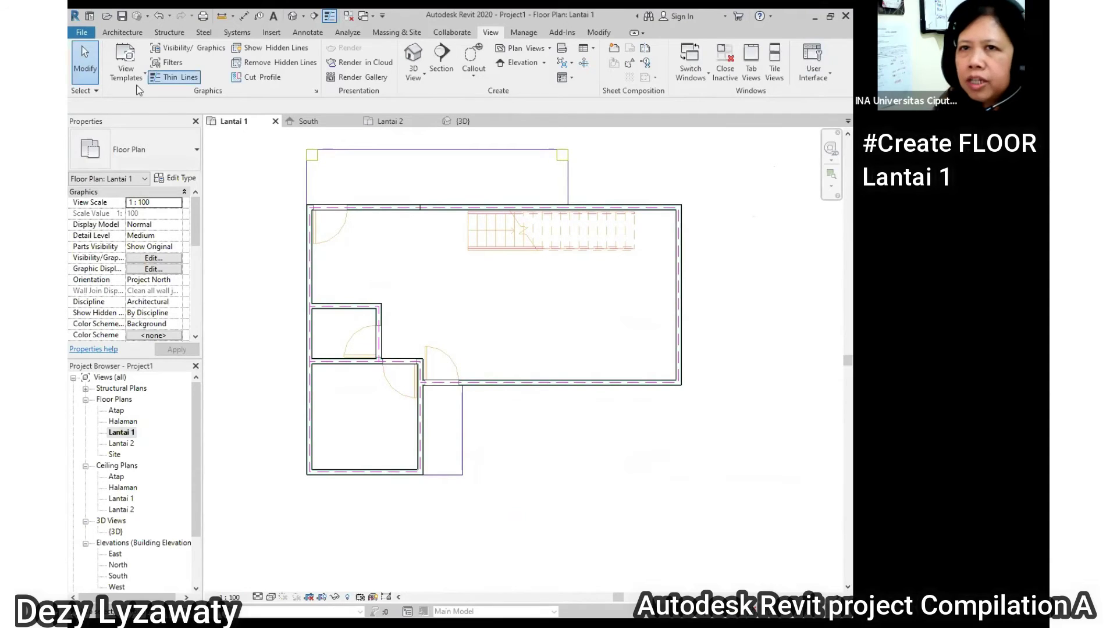
pyautogui.click(124, 34)
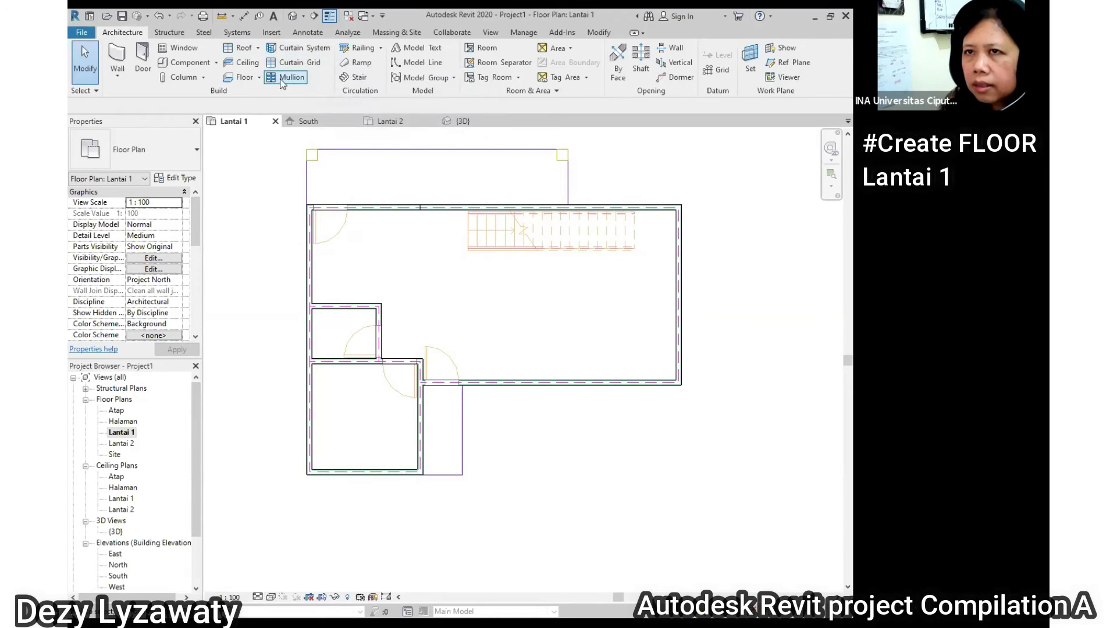
pyautogui.click(260, 79)
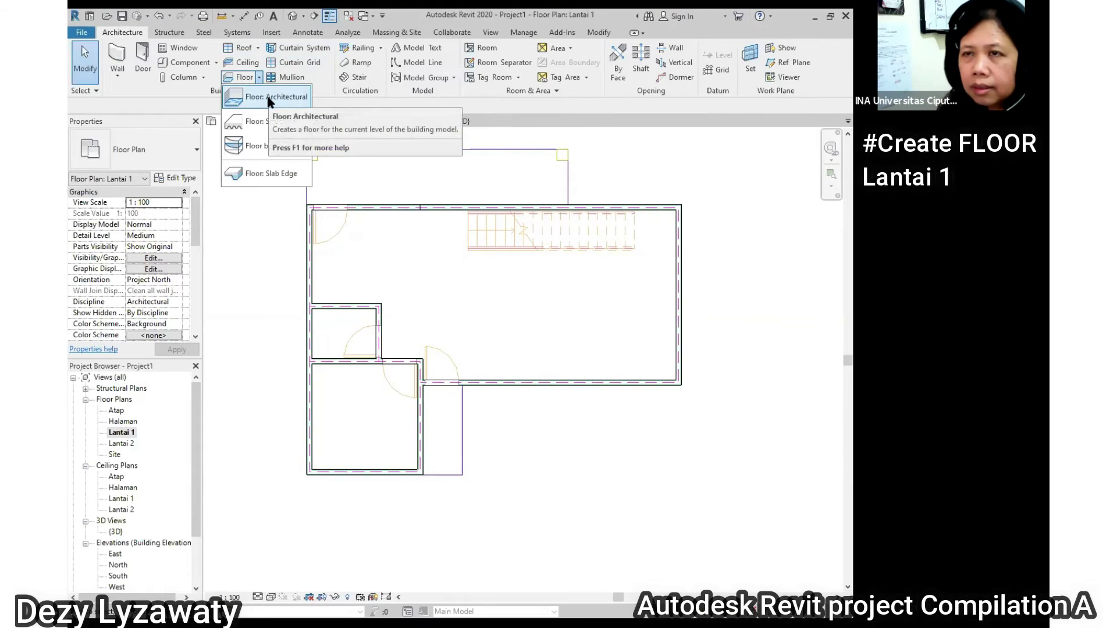
pyautogui.click(268, 101)
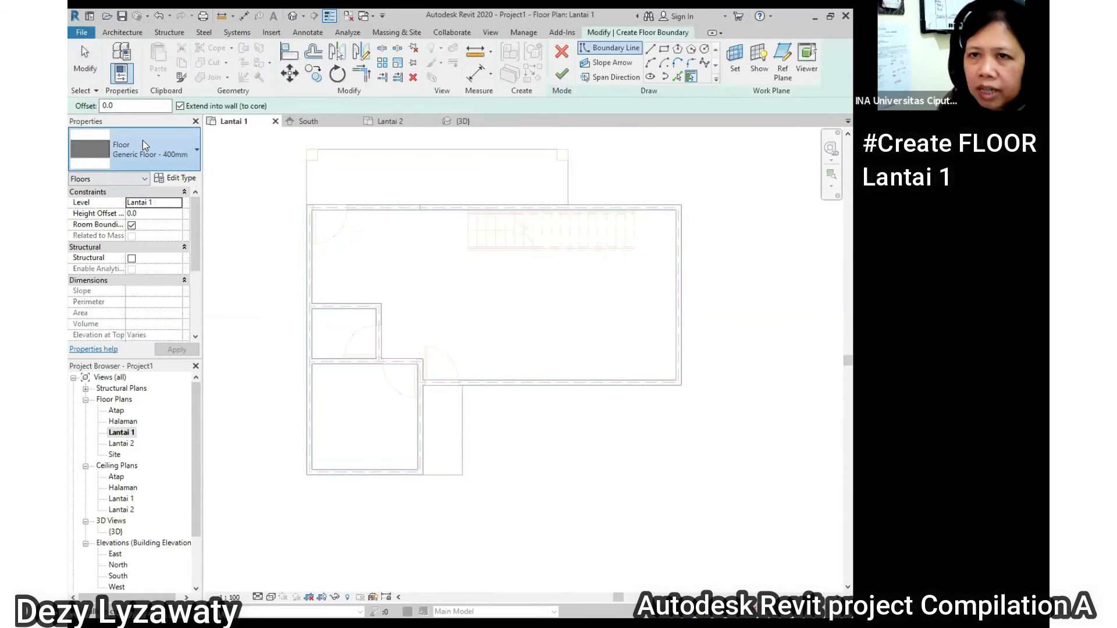
pyautogui.click(142, 141)
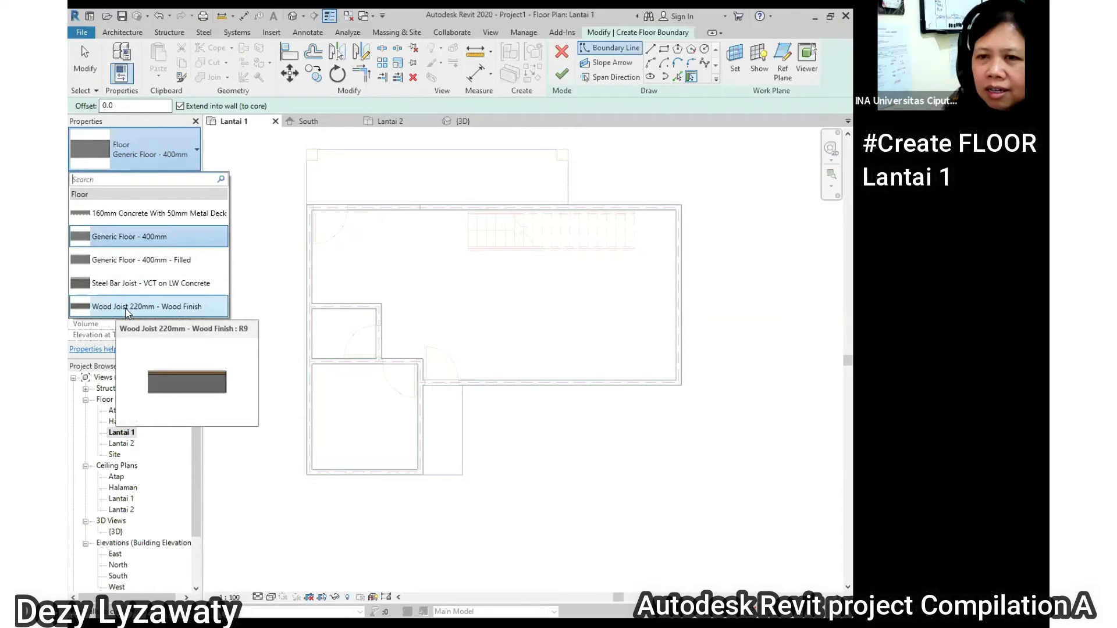
pyautogui.click(163, 308)
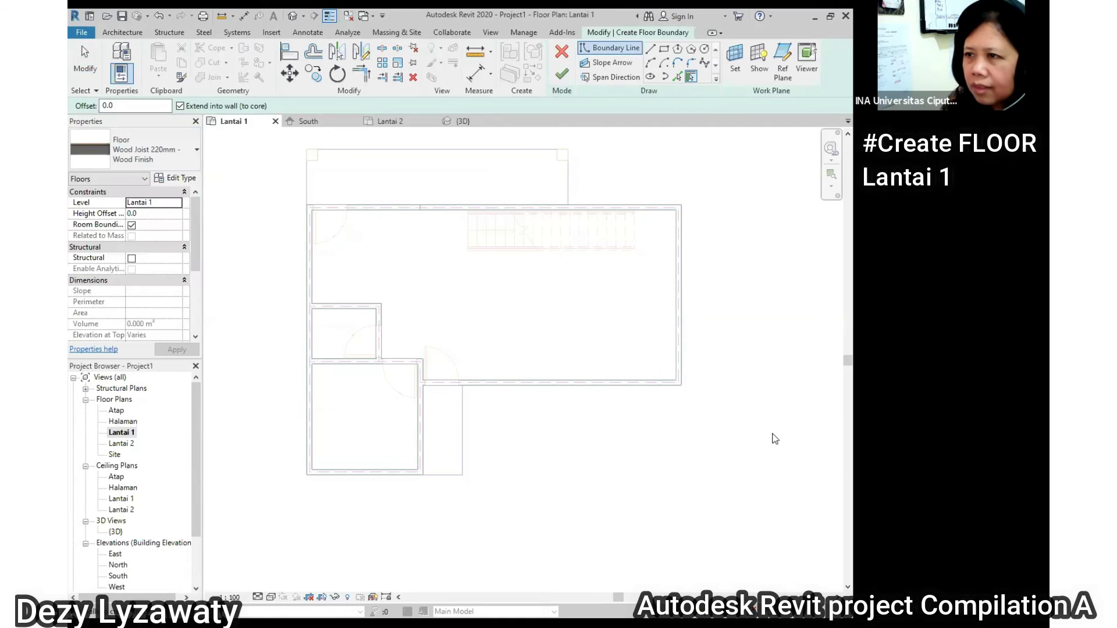
# Draw straight floor boundary lines along the inner wall faces of the main room and around the lower room
pyautogui.moveTo(466, 323); pyautogui.dragTo(509, 327, button='middle')
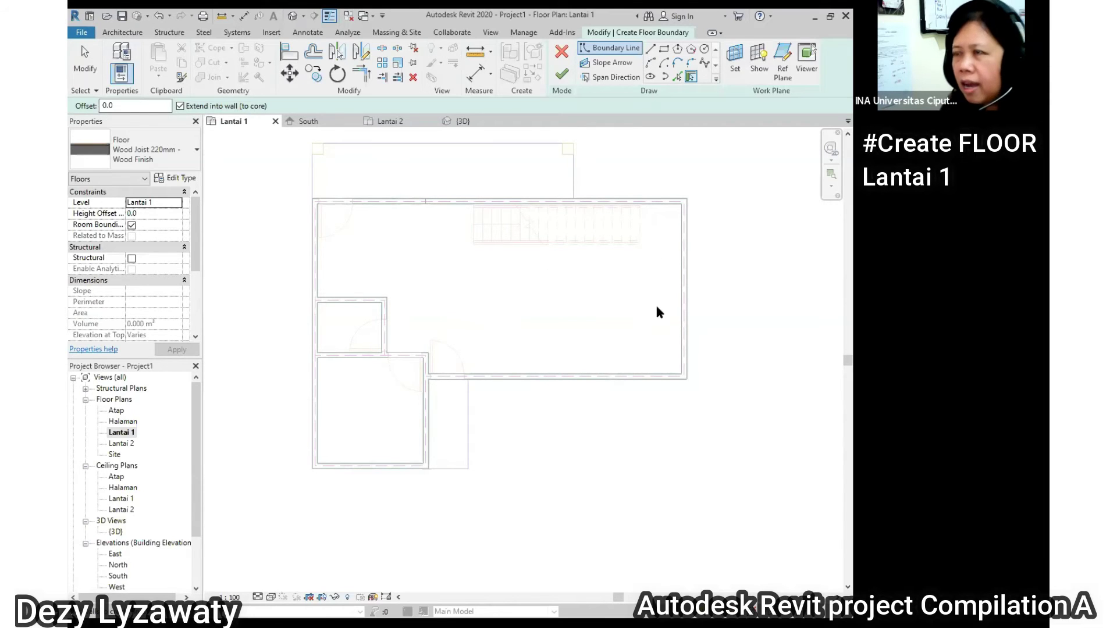
pyautogui.click(651, 52)
pyautogui.moveTo(464, 332); pyautogui.dragTo(462, 349, button='middle')
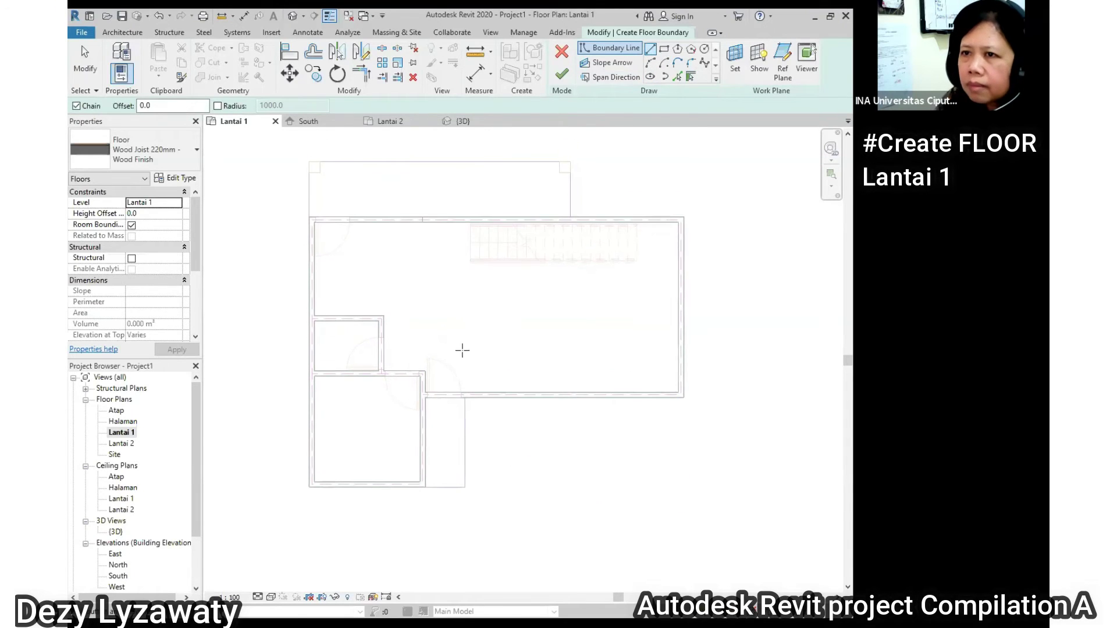
pyautogui.scroll(3, 358, 243)
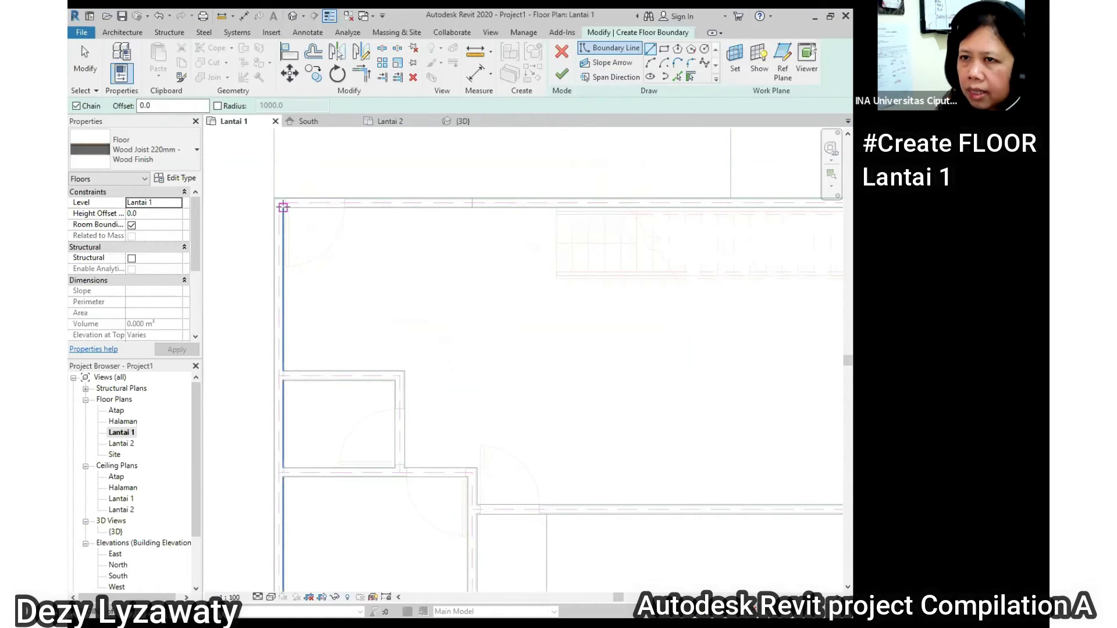
pyautogui.click(284, 207)
pyautogui.scroll(-2, 283, 207)
pyautogui.click(702, 208)
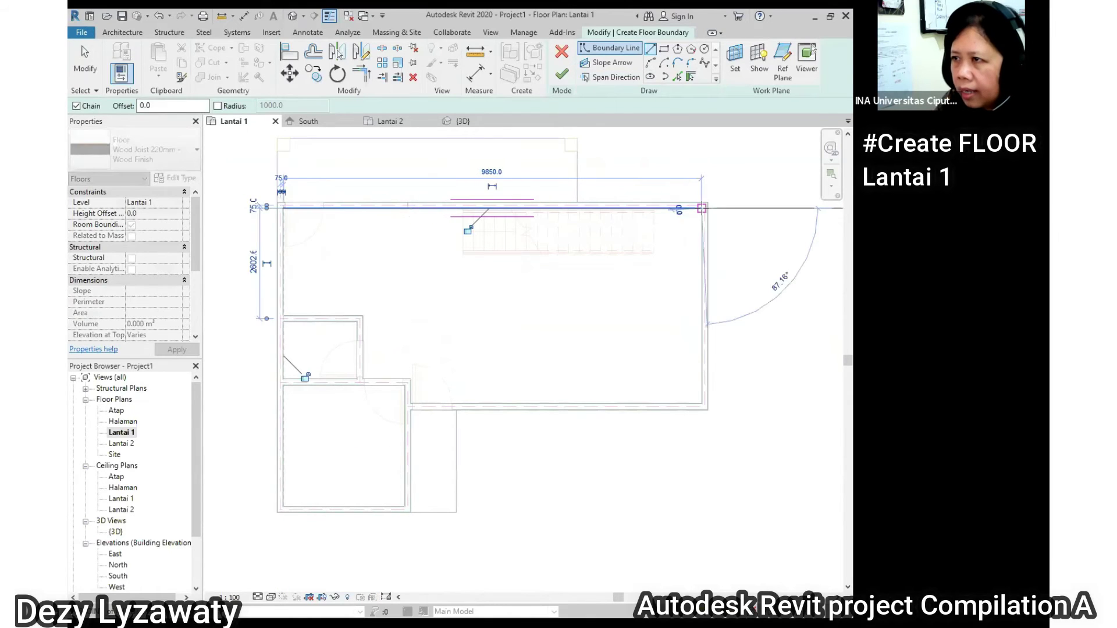
pyautogui.click(703, 403)
pyautogui.click(405, 403)
pyautogui.click(405, 506)
pyautogui.click(284, 506)
pyautogui.click(283, 386)
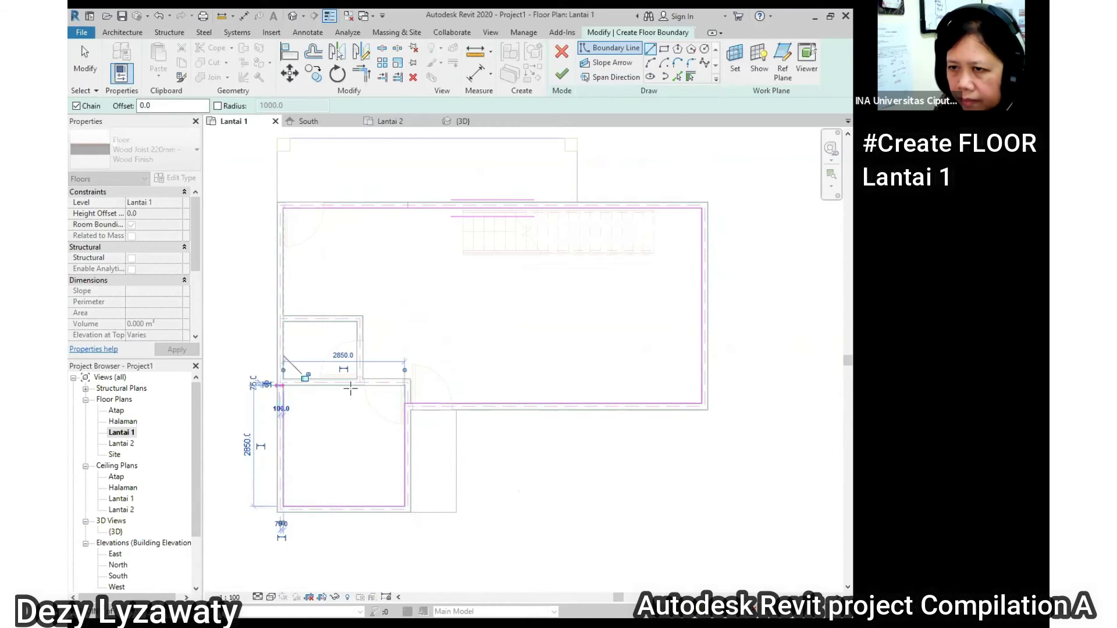
# Continue the floor boundary roughly around the outside of the small room and back to the outer wall
pyautogui.click(385, 385)
pyautogui.click(394, 293)
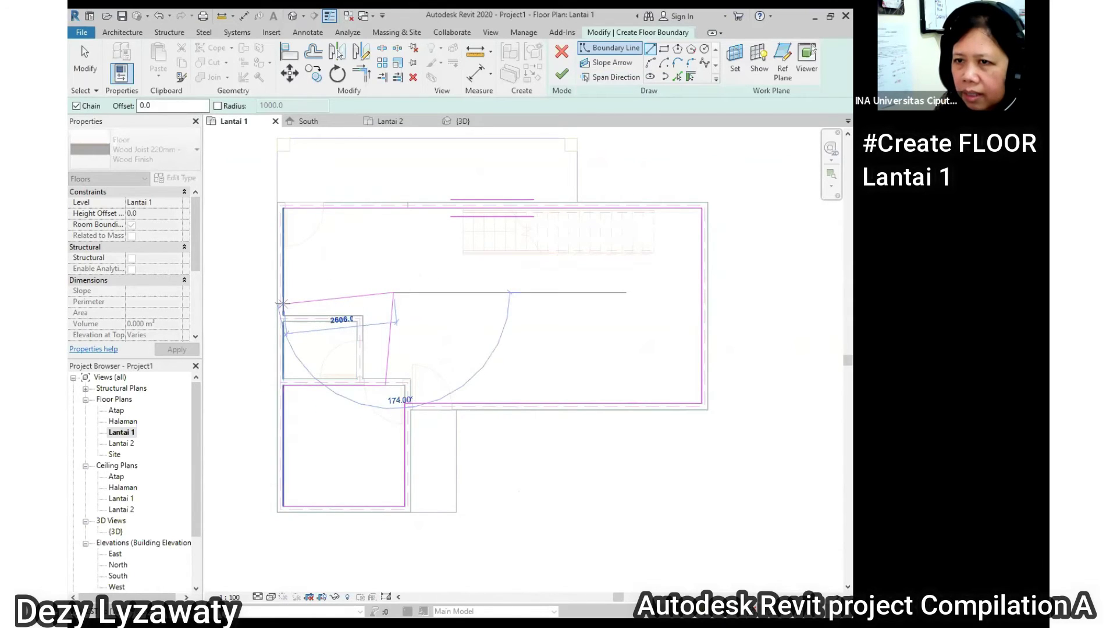
pyautogui.click(283, 303)
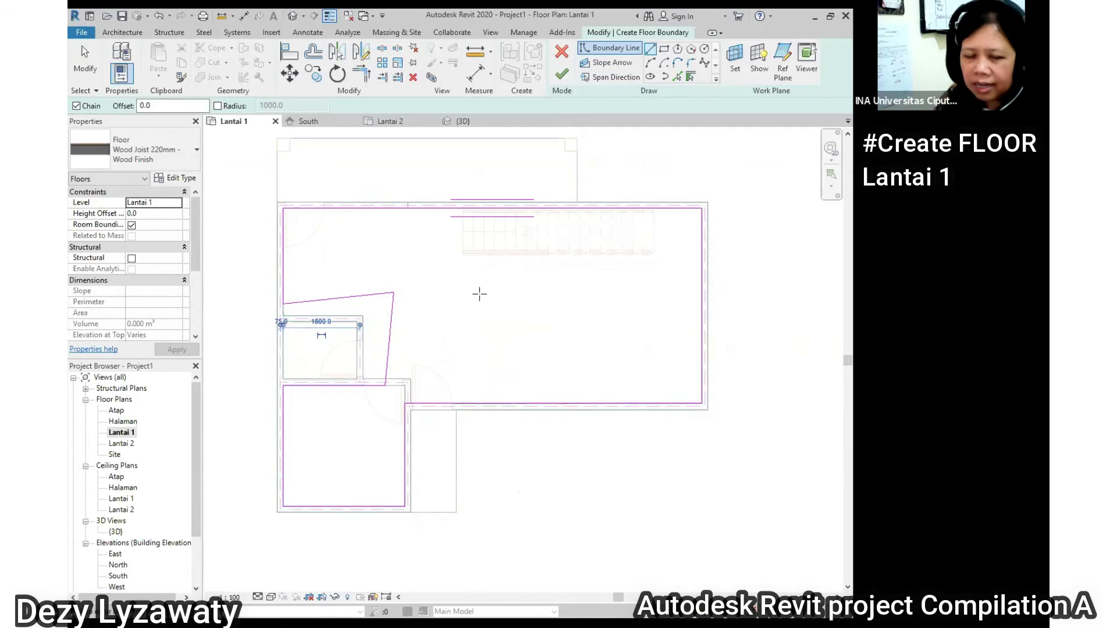
pyautogui.scroll(3, 479, 294)
pyautogui.moveTo(532, 397); pyautogui.dragTo(659, 435, button='middle')
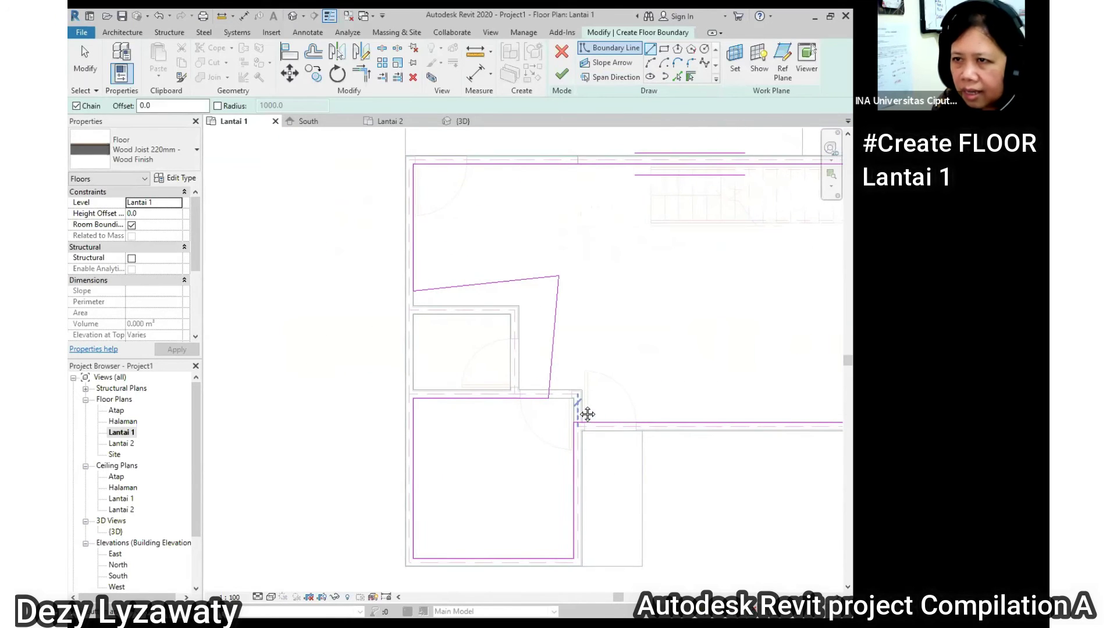
# Align the two slanted floor boundary lines with the small room's outer wall faces
pyautogui.click(287, 58)
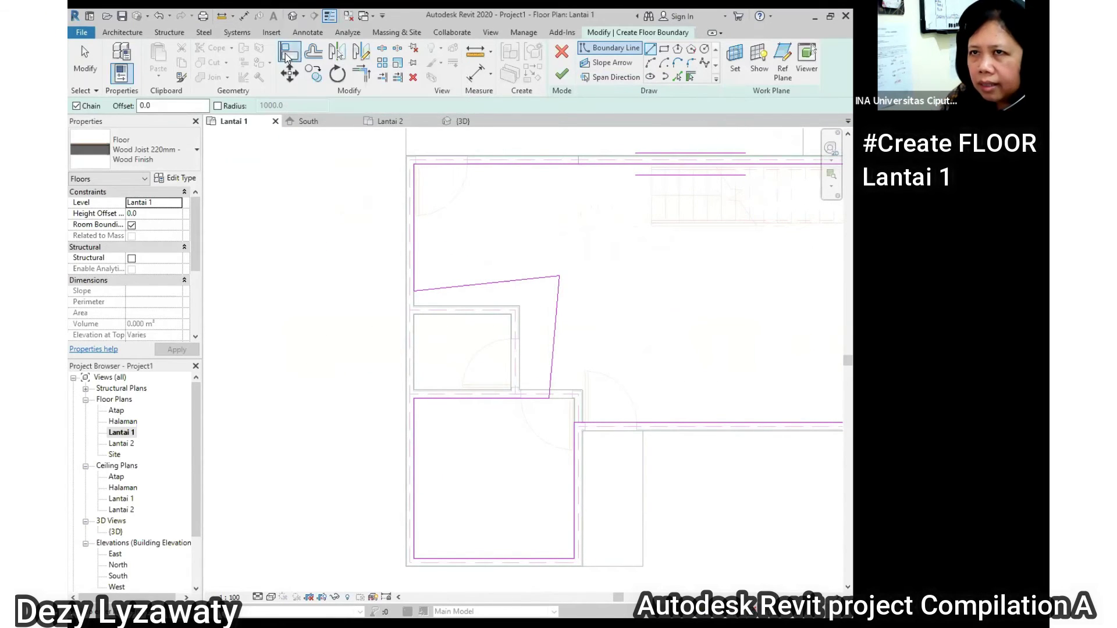
pyautogui.scroll(2, 521, 305)
pyautogui.click(515, 308)
pyautogui.click(498, 270)
pyautogui.click(521, 363)
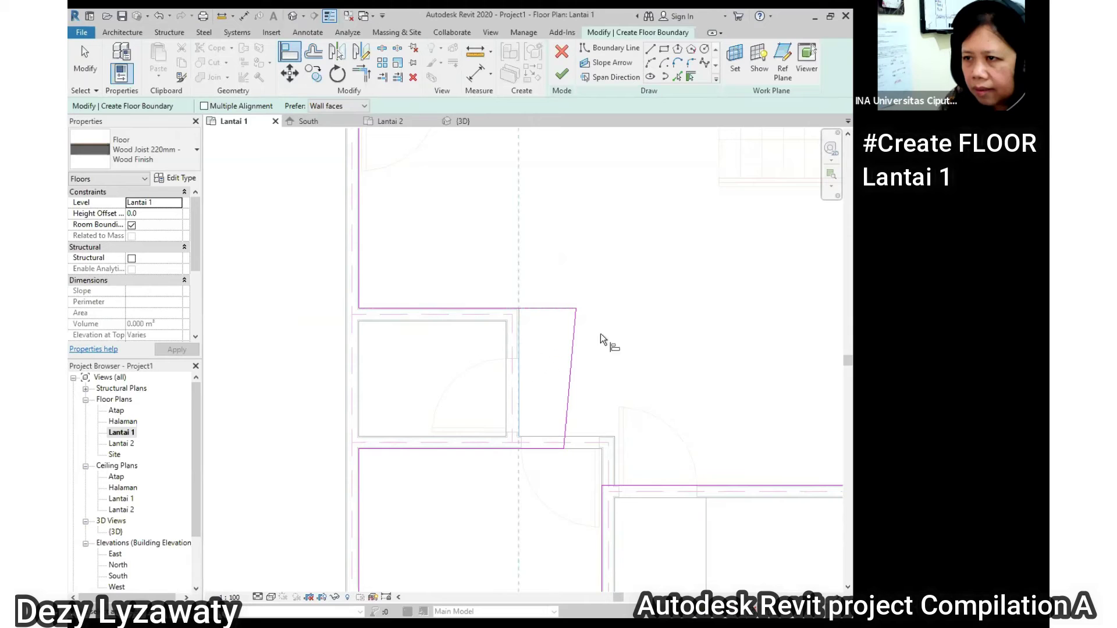
pyautogui.click(571, 382)
pyautogui.scroll(-2, 576, 355)
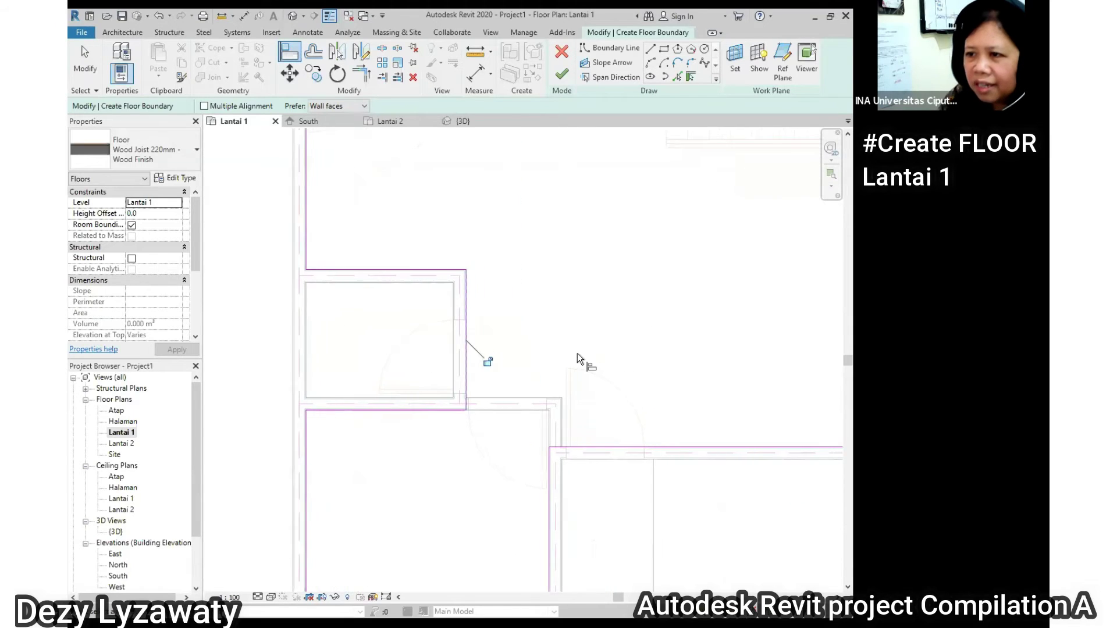
# End the alignment and finish the wood floor's boundary sketch
pyautogui.moveTo(573, 355)
pyautogui.mouseDown(button='middle')
pyautogui.moveTo(448, 343)
pyautogui.moveTo(476, 404)
pyautogui.moveTo(511, 355)
pyautogui.mouseUp(button='middle')
pyautogui.scroll(-2, 448, 343)
pyautogui.scroll(-2, 547, 355)
pyautogui.press('Escape')
pyautogui.scroll(1, 432, 358)
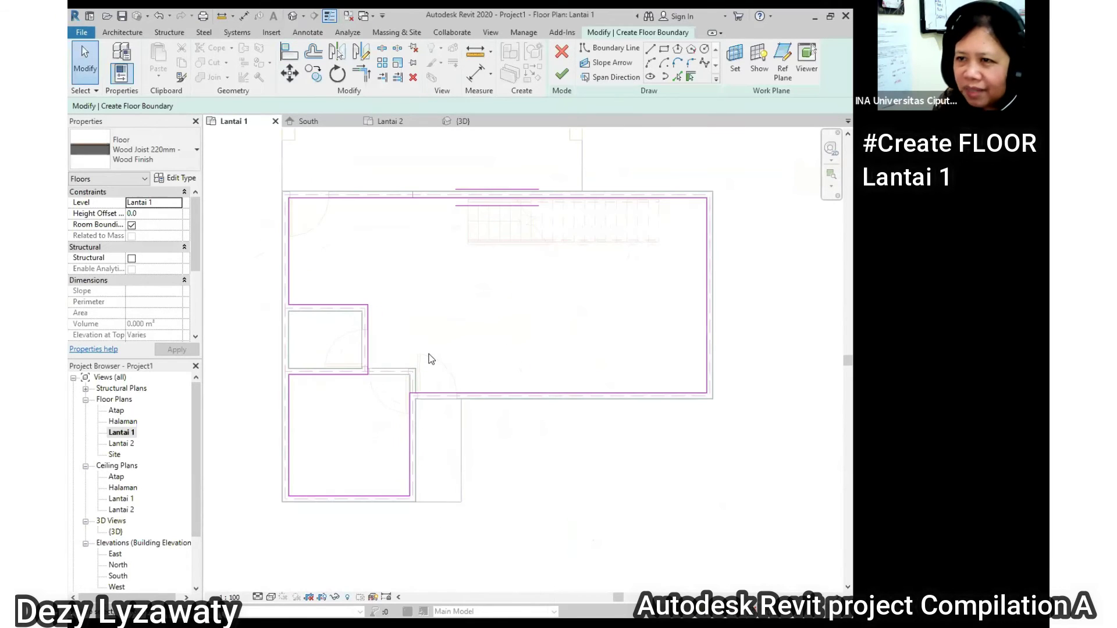
pyautogui.click(559, 79)
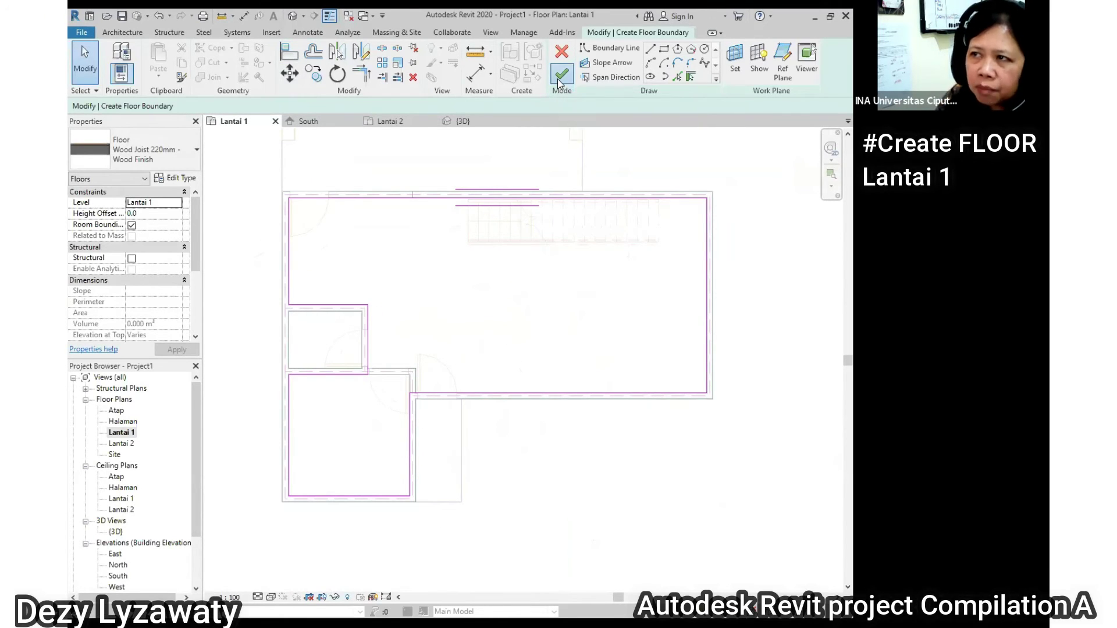
pyautogui.moveTo(473, 294); pyautogui.dragTo(489, 290, button='middle')
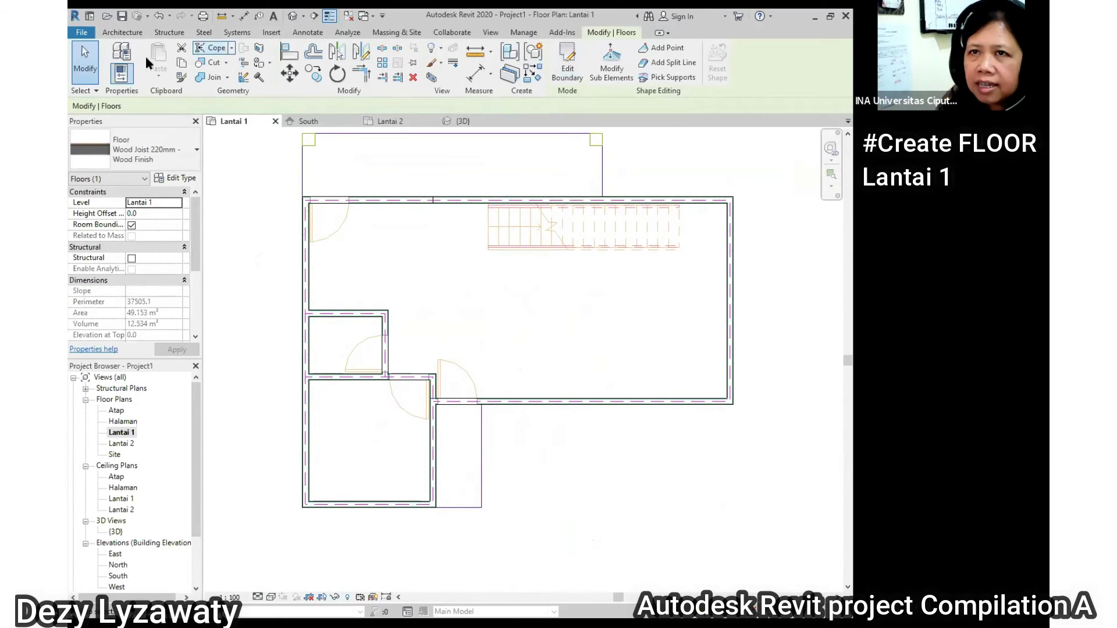
# Start another architectural floor on Lantai 1 with the type 160mm Concrete With 50mm Metal Deck
pyautogui.click(123, 33)
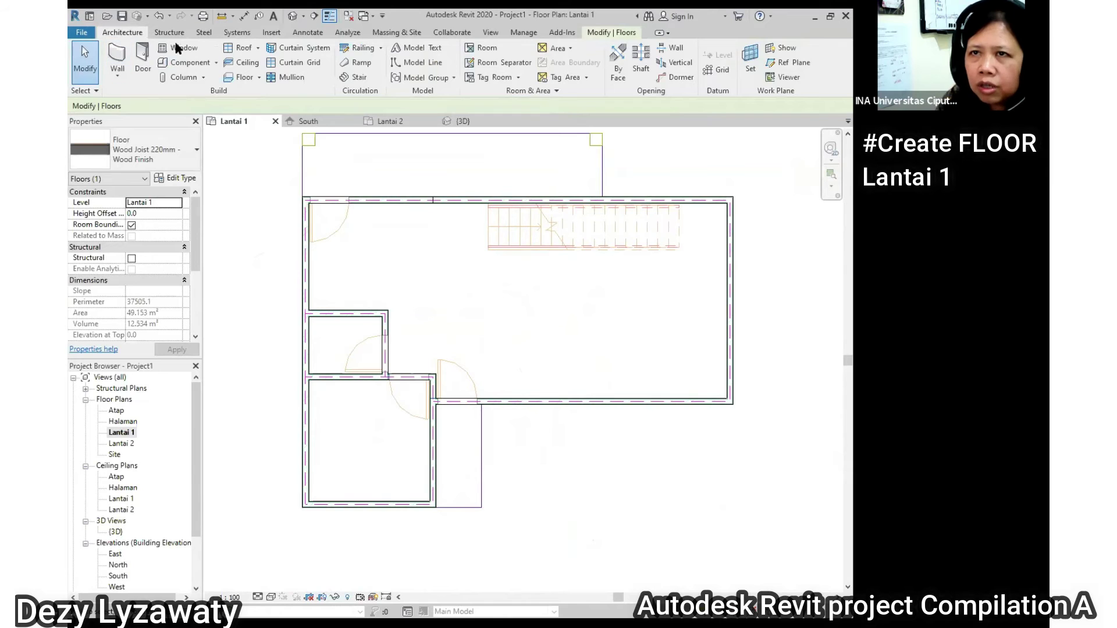
pyautogui.click(259, 80)
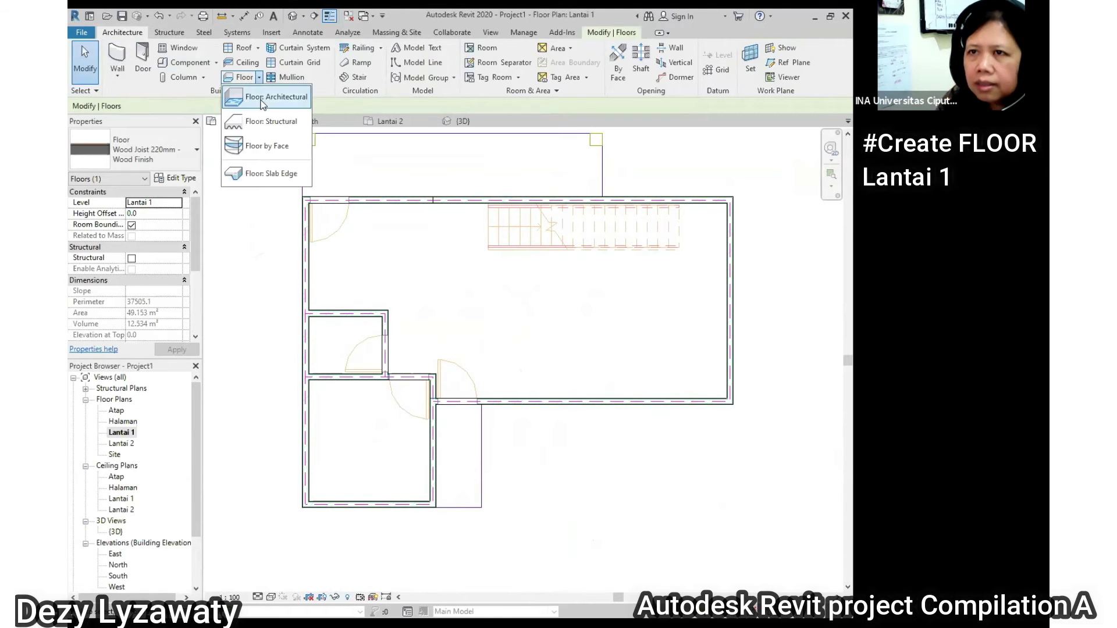
pyautogui.click(250, 92)
pyautogui.click(176, 156)
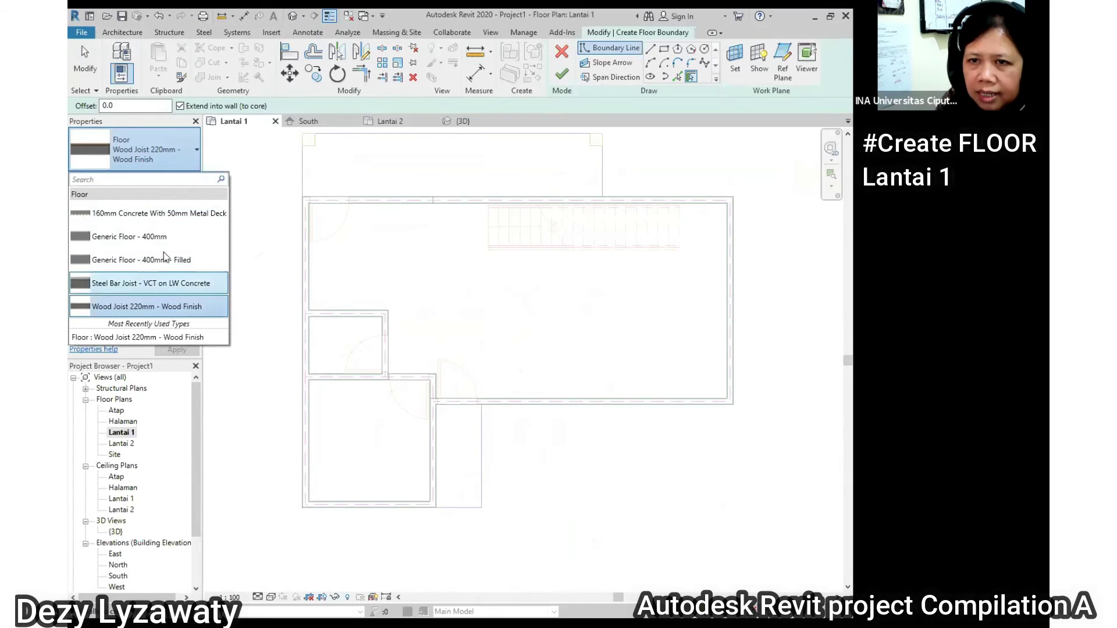
pyautogui.click(164, 222)
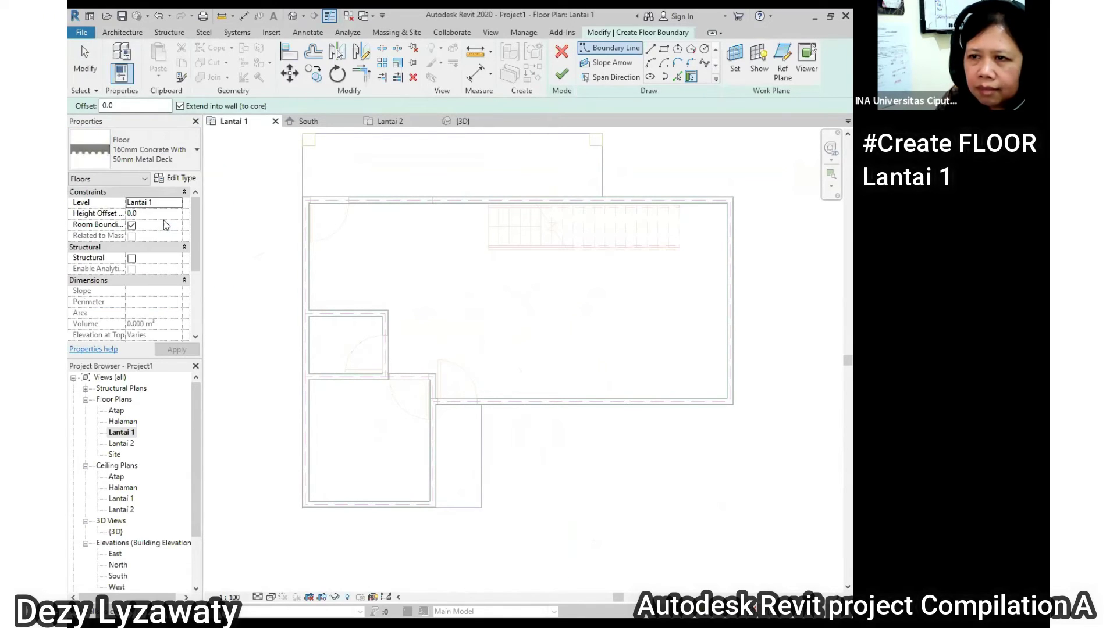
# Sketch a 1725 by 1350 mm rectangular boundary along the small room's inner wall faces and finish the floor
pyautogui.click(664, 51)
pyautogui.scroll(4, 319, 319)
pyautogui.click(293, 308)
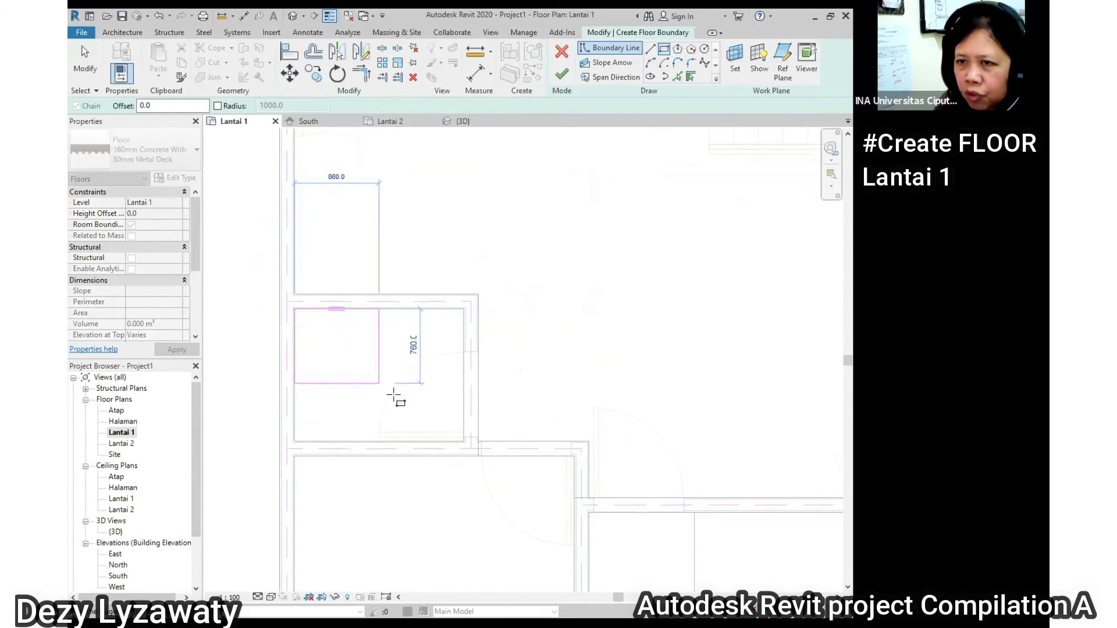
pyautogui.click(463, 441)
pyautogui.scroll(-3, 442, 407)
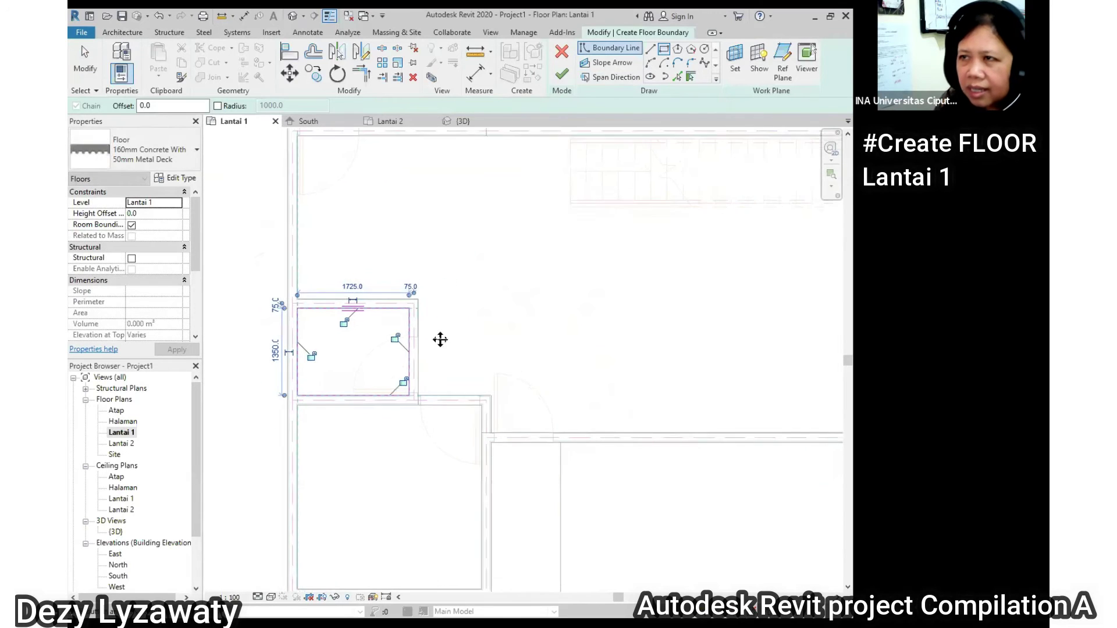
pyautogui.click(560, 77)
pyautogui.scroll(-2, 518, 289)
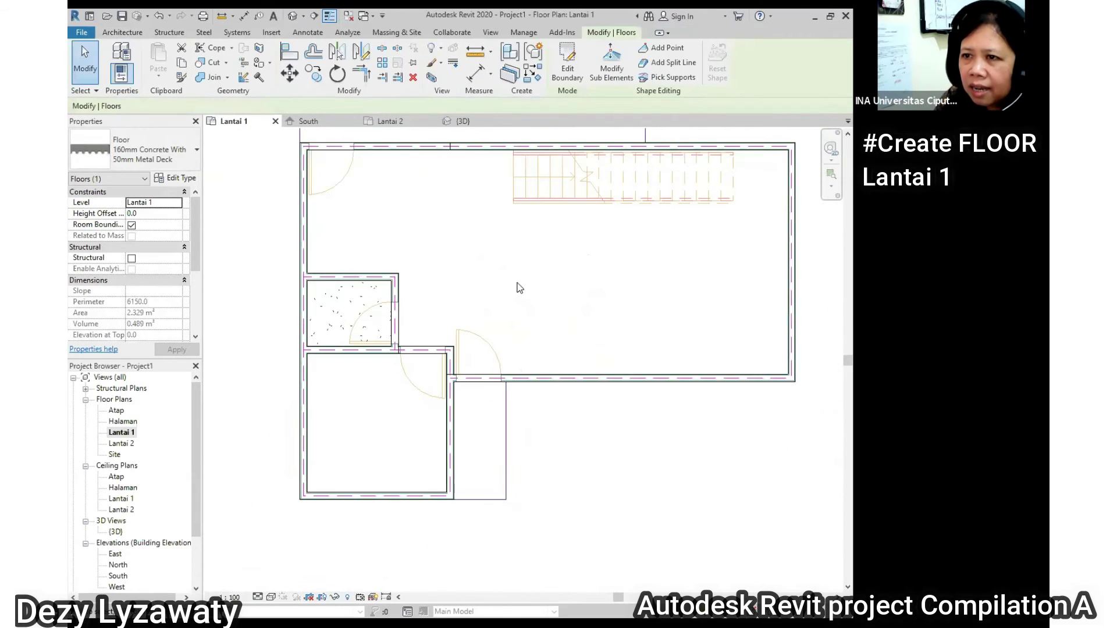
# Start another architectural floor on Lantai 1 for the columned terrace, using the type 160mm Concrete With 50mm Metal Deck
pyautogui.scroll(2, 361, 303)
pyautogui.moveTo(494, 227); pyautogui.dragTo(487, 417, button='middle')
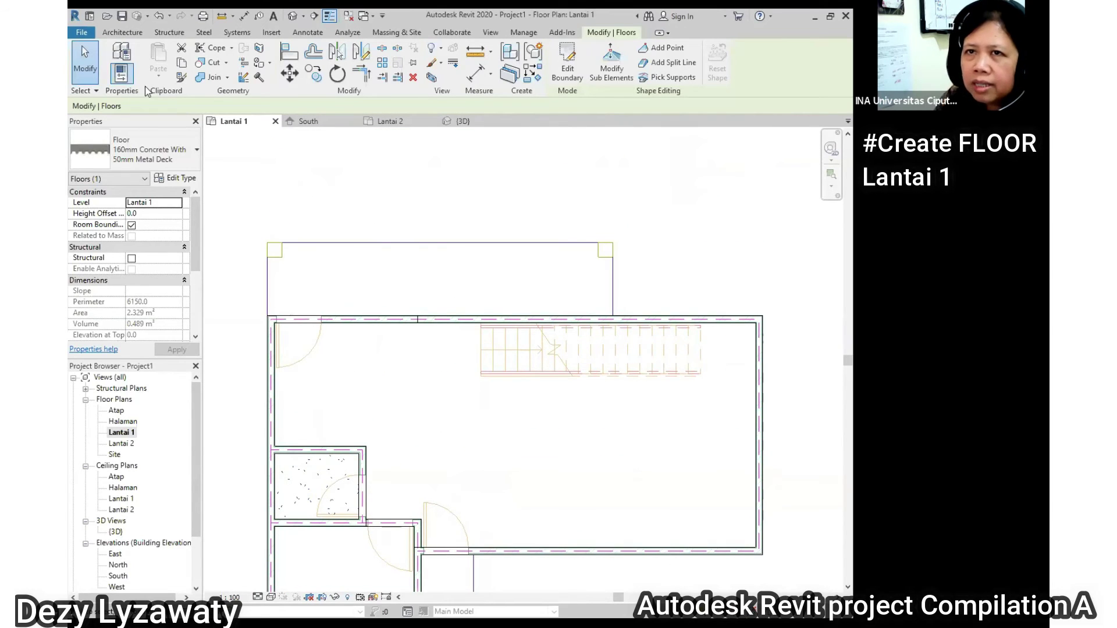
pyautogui.click(128, 33)
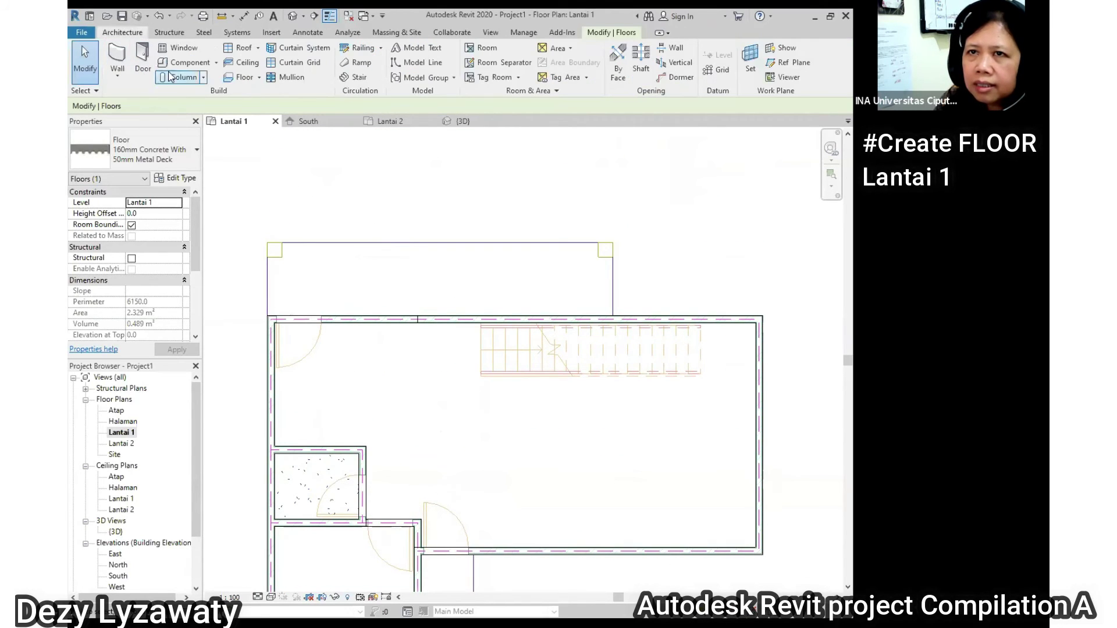
pyautogui.click(259, 78)
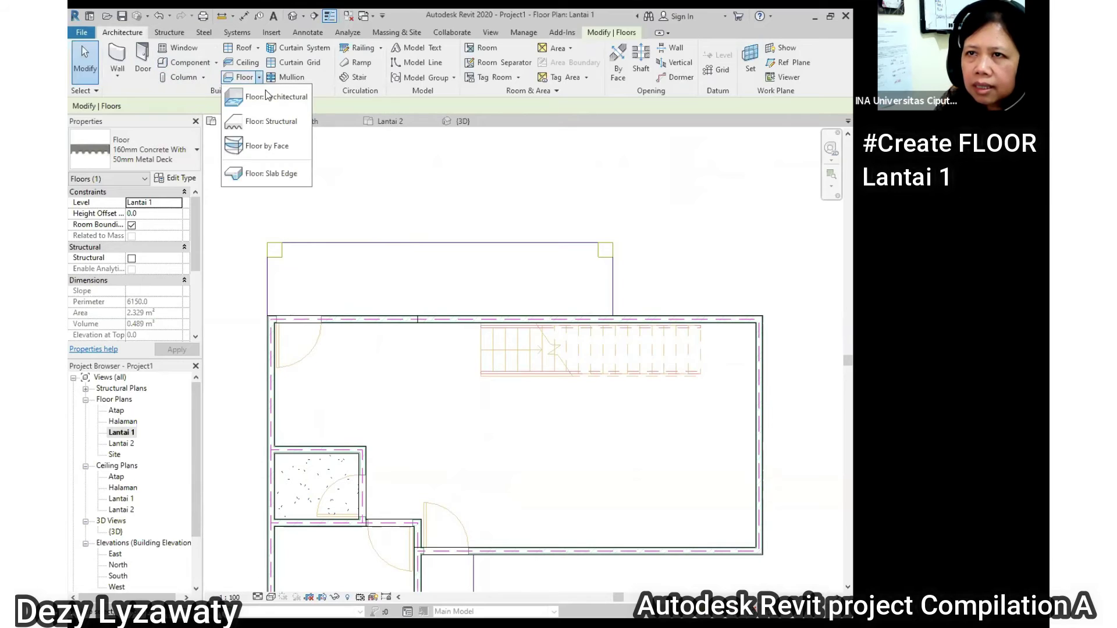
pyautogui.click(266, 95)
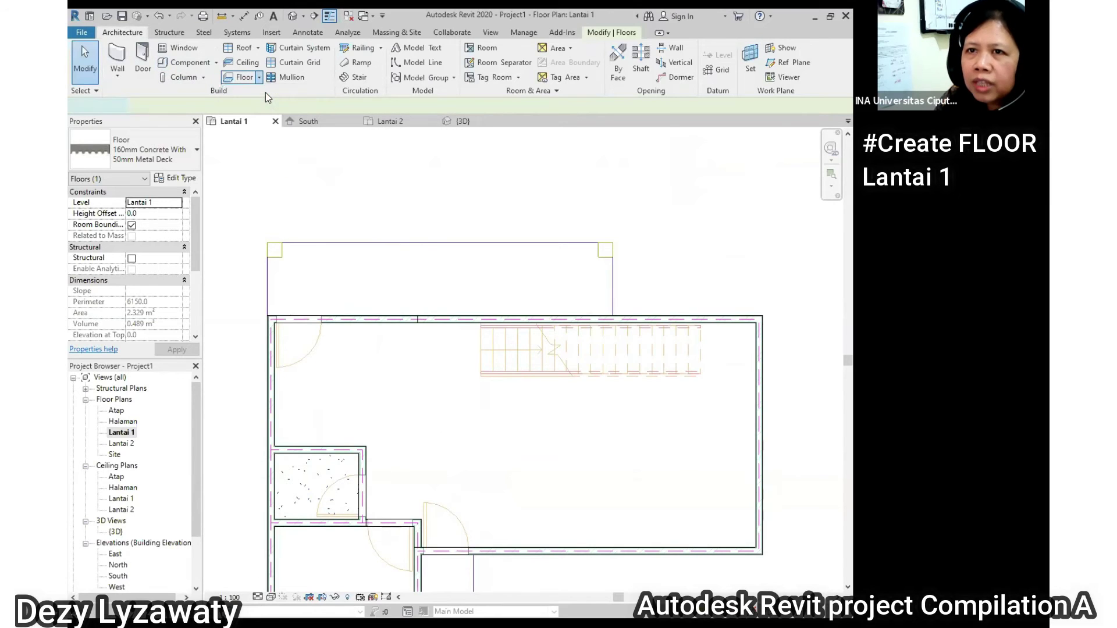
pyautogui.click(174, 154)
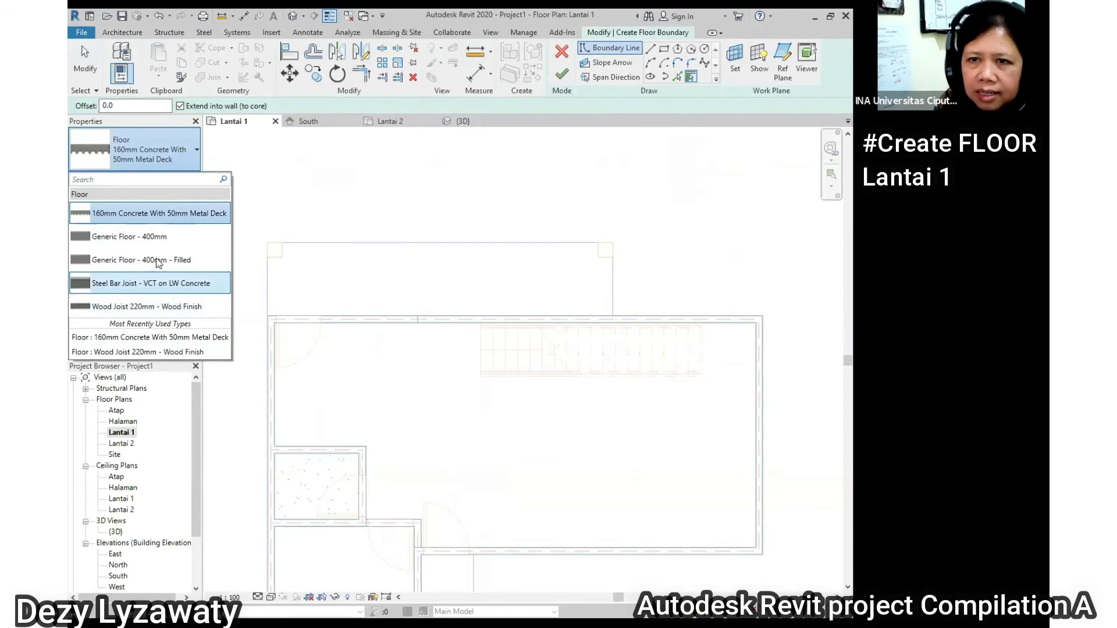
pyautogui.moveTo(157, 216); pyautogui.dragTo(157, 220)
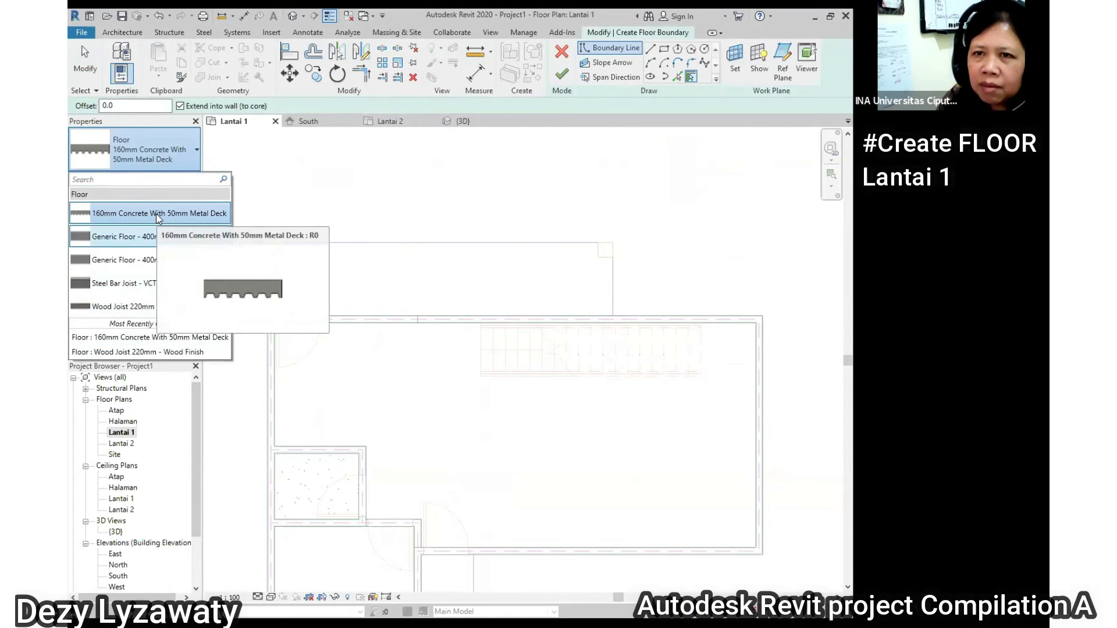
pyautogui.click(156, 215)
# Sketch a rectangular floor boundary from the terrace's outer column corner to the house wall and finish the floor
pyautogui.click(664, 50)
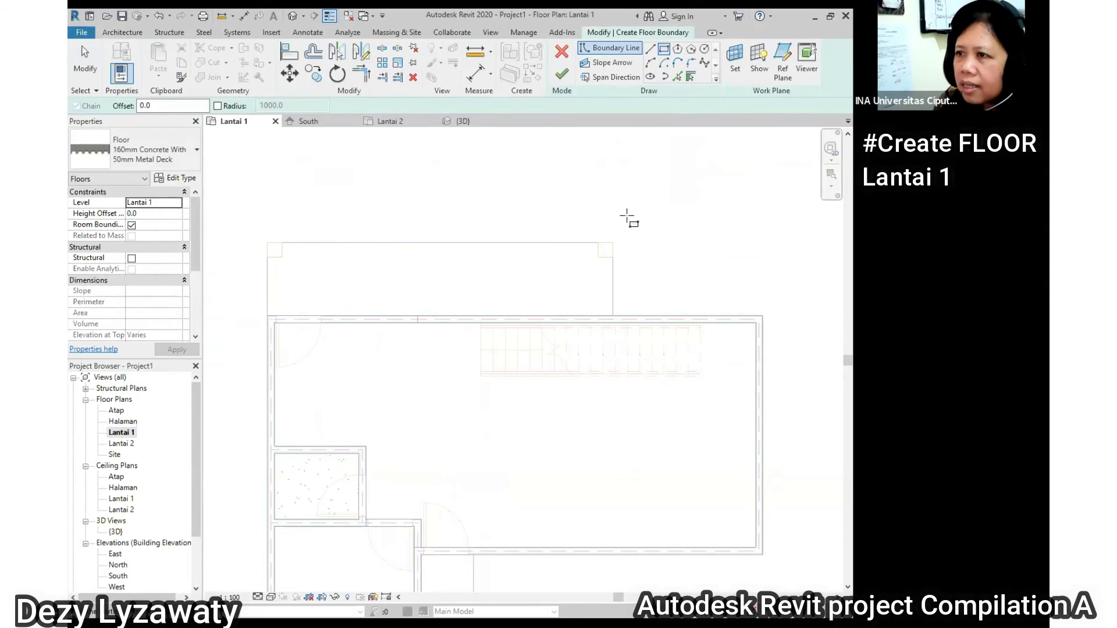
pyautogui.click(613, 242)
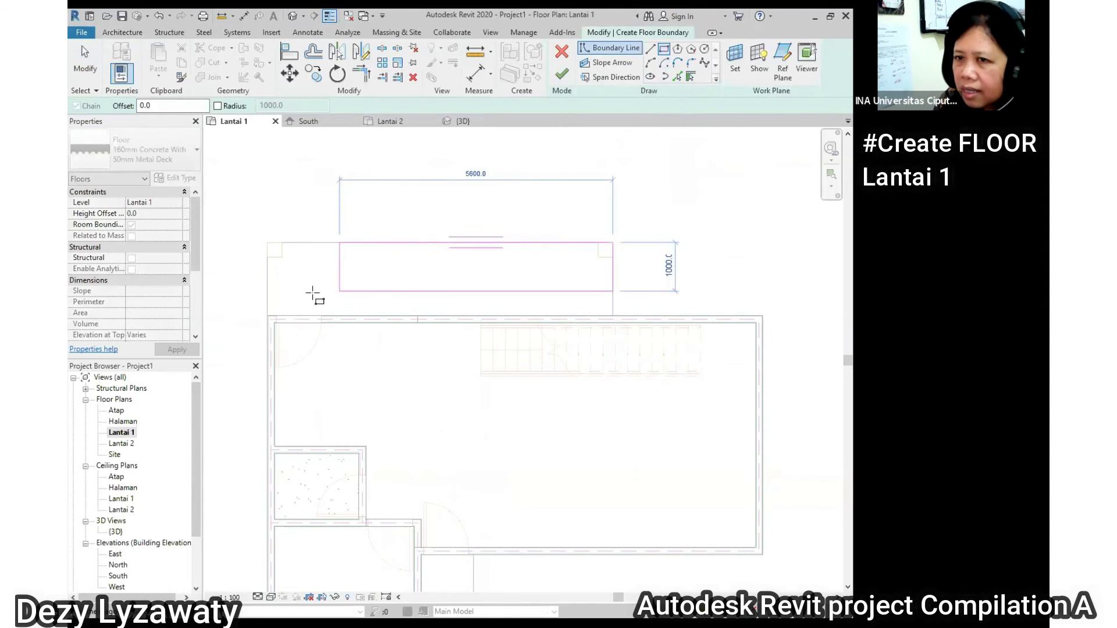
pyautogui.click(268, 316)
pyautogui.click(562, 74)
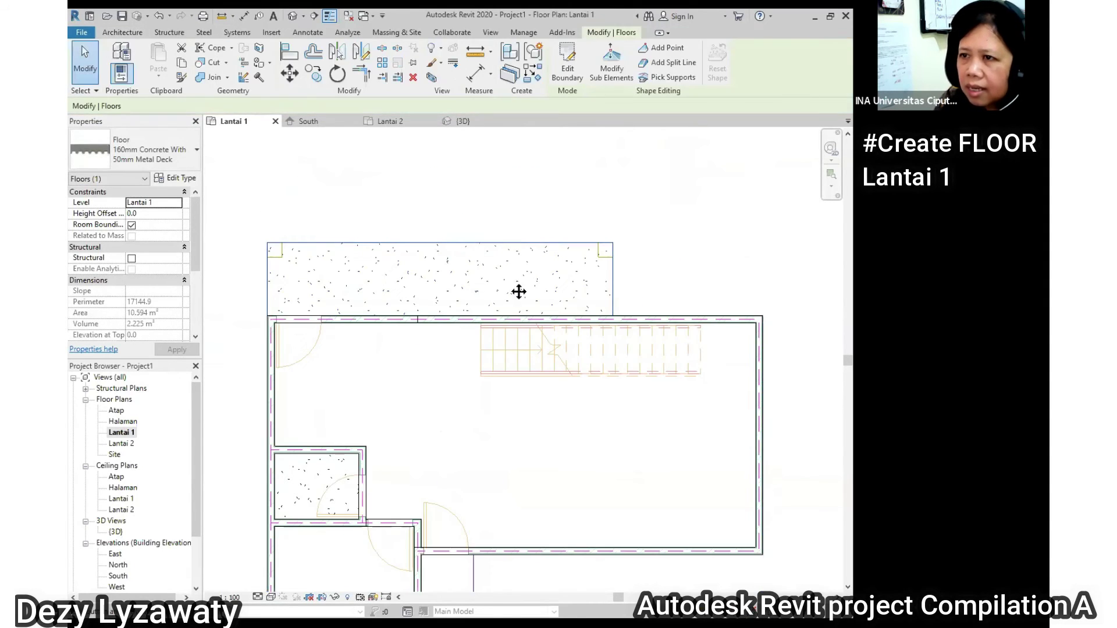
# Create a 160mm Concrete With 50mm Metal Deck floor with a 1075 by 2425 mm rectangular boundary on the strip beside the lower room
pyautogui.moveTo(518, 291); pyautogui.dragTo(468, 51, button='middle')
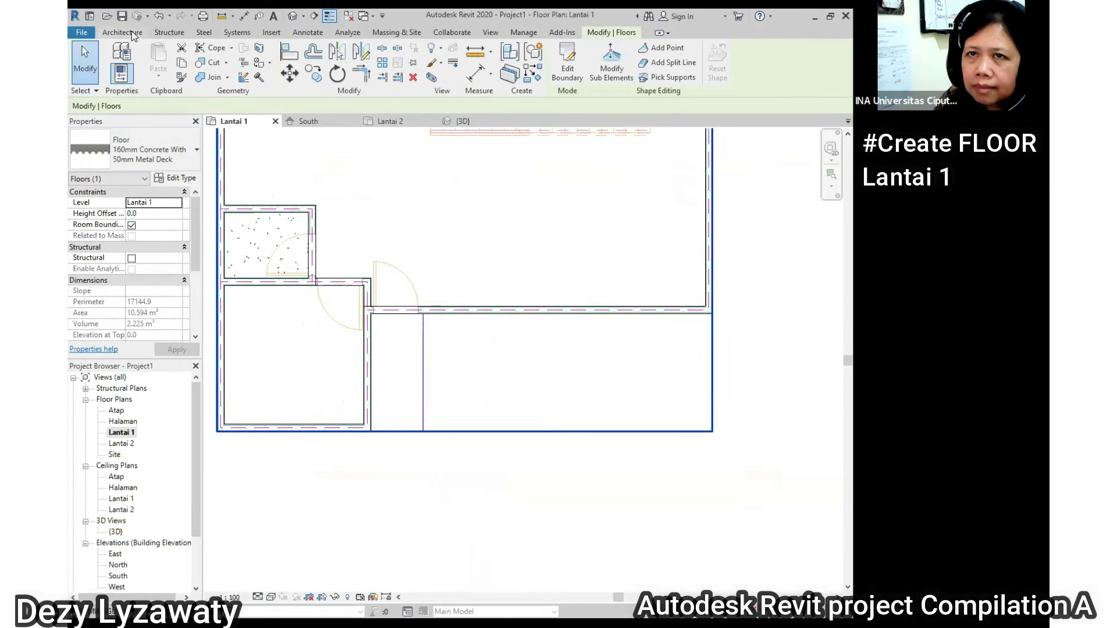
pyautogui.click(132, 30)
pyautogui.click(244, 76)
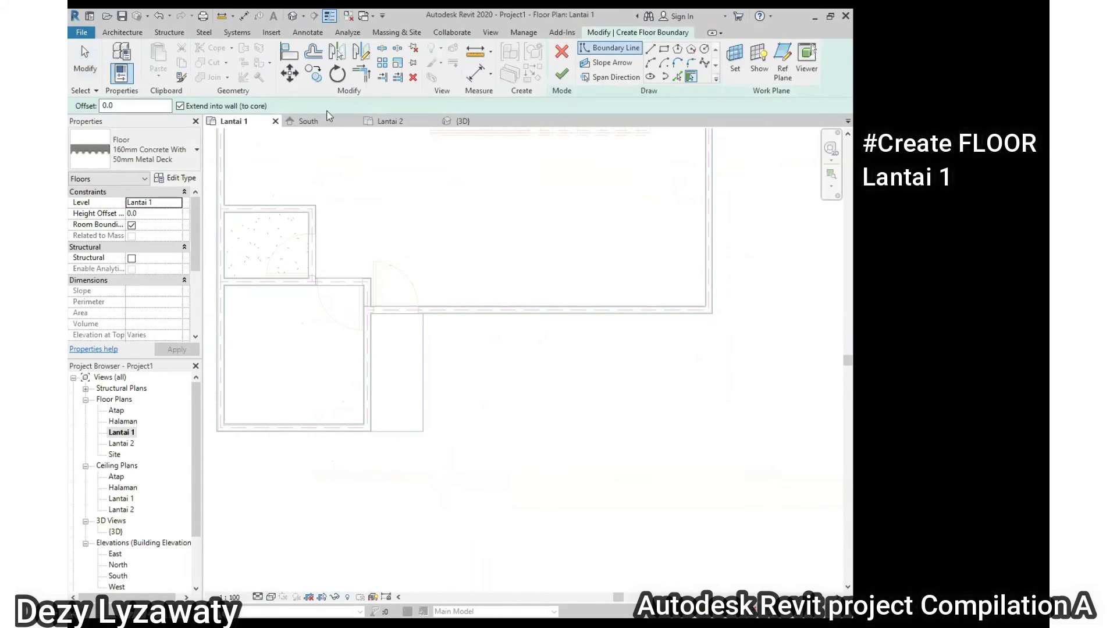
pyautogui.click(664, 52)
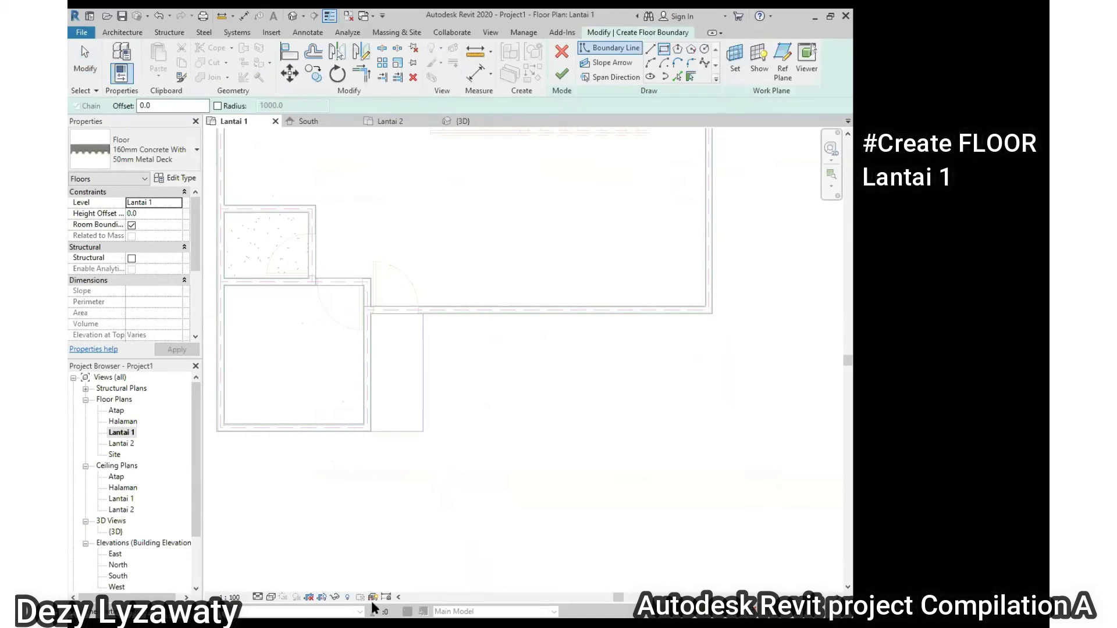
pyautogui.click(423, 431)
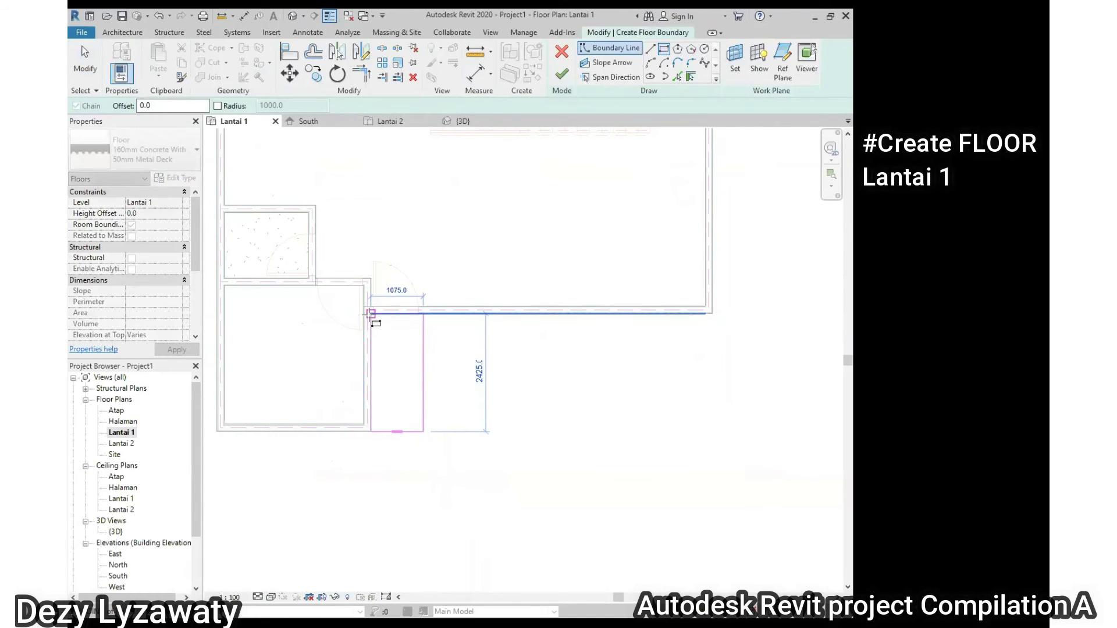
pyautogui.click(371, 314)
pyautogui.click(562, 73)
pyautogui.scroll(-3, 487, 249)
pyautogui.click(526, 366)
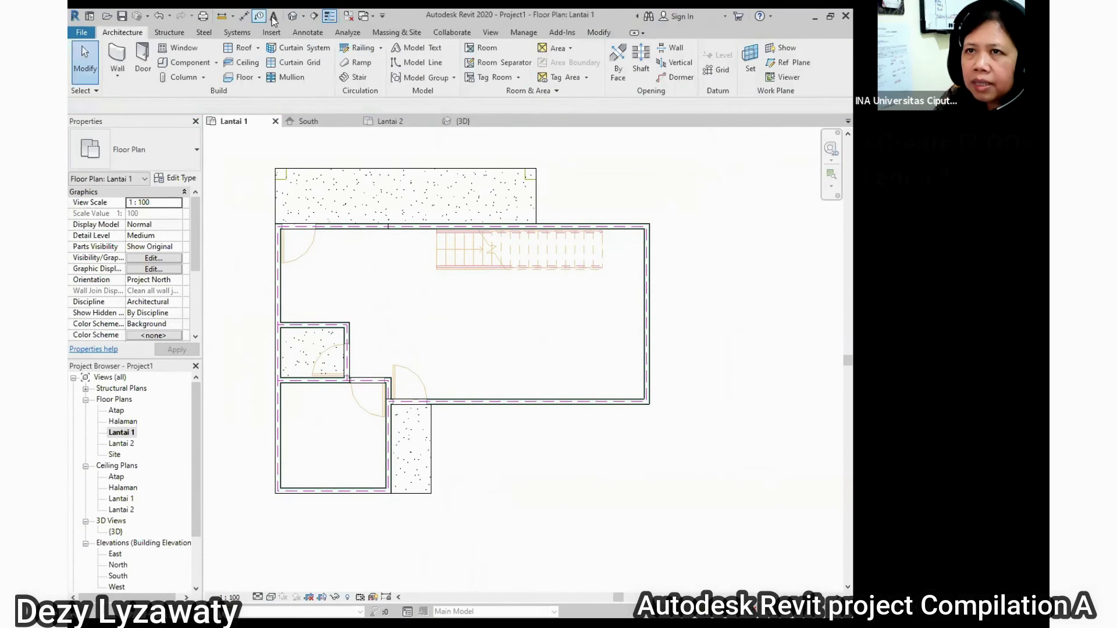
# Open the 3D view and examine how the floor edges meet the bottom of the outer walls at the main room's corner
pyautogui.doubleClick(117, 533)
pyautogui.keyDown('shift'); pyautogui.moveTo(472, 395); pyautogui.dragTo(438, 373, button='middle'); pyautogui.keyUp('shift')
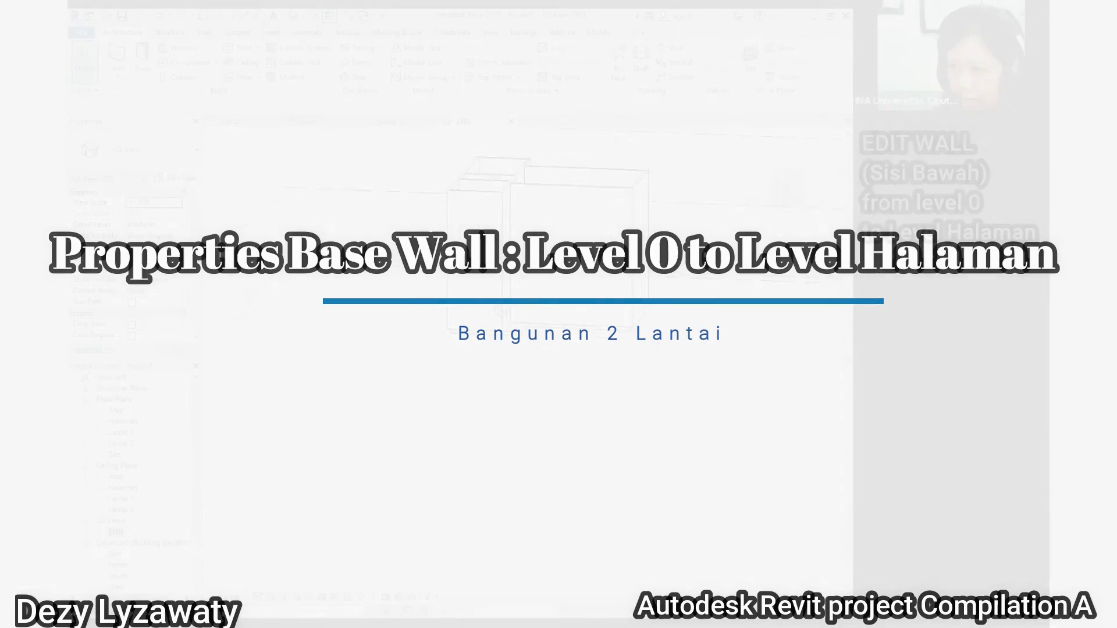
pyautogui.scroll(3, 438, 368)
pyautogui.moveTo(472, 392); pyautogui.dragTo(483, 359, button='middle')
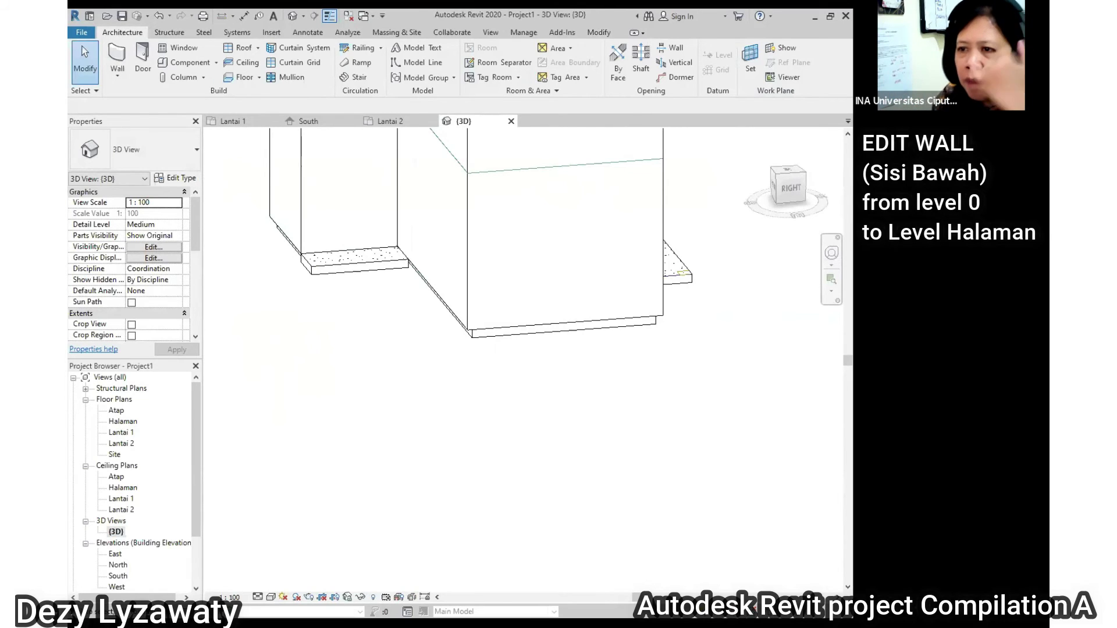
pyautogui.keyDown('shift'); pyautogui.moveTo(558, 344); pyautogui.dragTo(680, 389, button='middle'); pyautogui.keyUp('shift')
pyautogui.scroll(3, 681, 389)
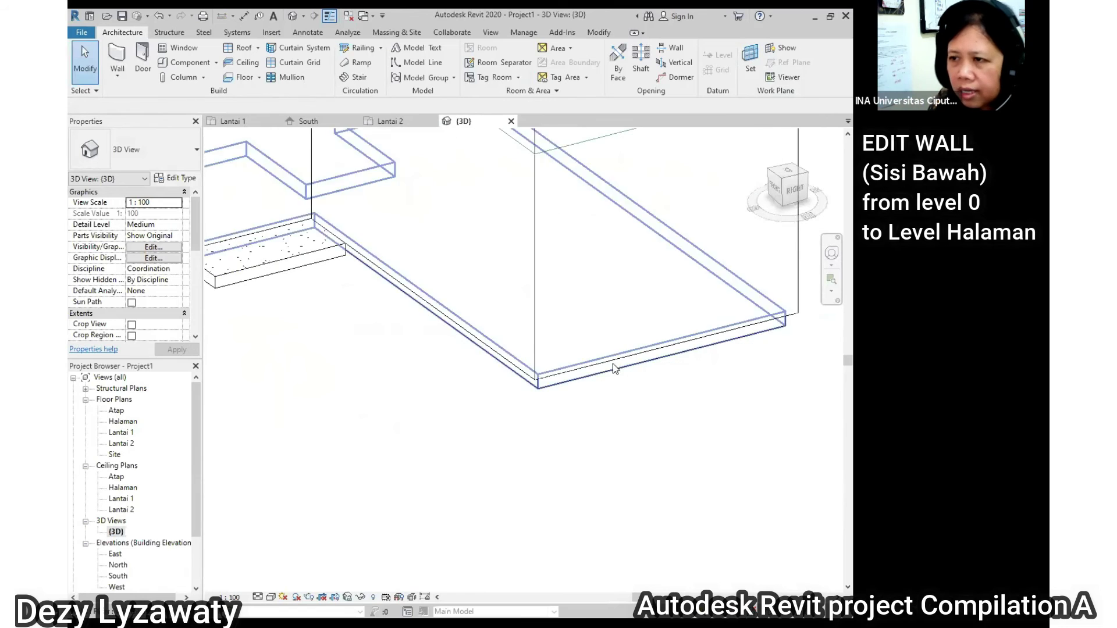
pyautogui.moveTo(586, 382)
pyautogui.keyDown('shift'); pyautogui.mouseDown(button='middle')
pyautogui.moveTo(524, 314)
pyautogui.moveTo(578, 362)
pyautogui.moveTo(576, 373)
pyautogui.mouseUp(button='middle'); pyautogui.keyUp('shift')
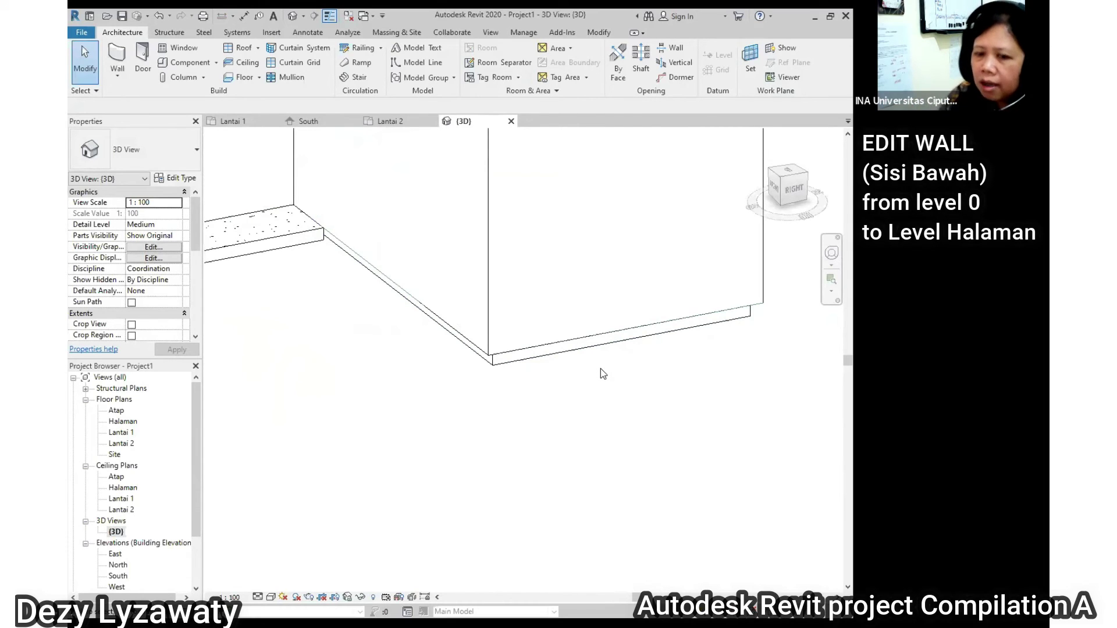
pyautogui.moveTo(593, 373)
pyautogui.keyDown('shift'); pyautogui.mouseDown(button='middle')
pyautogui.moveTo(586, 319)
pyautogui.moveTo(522, 311)
pyautogui.moveTo(444, 332)
pyautogui.moveTo(607, 365)
pyautogui.mouseUp(button='middle'); pyautogui.keyUp('shift')
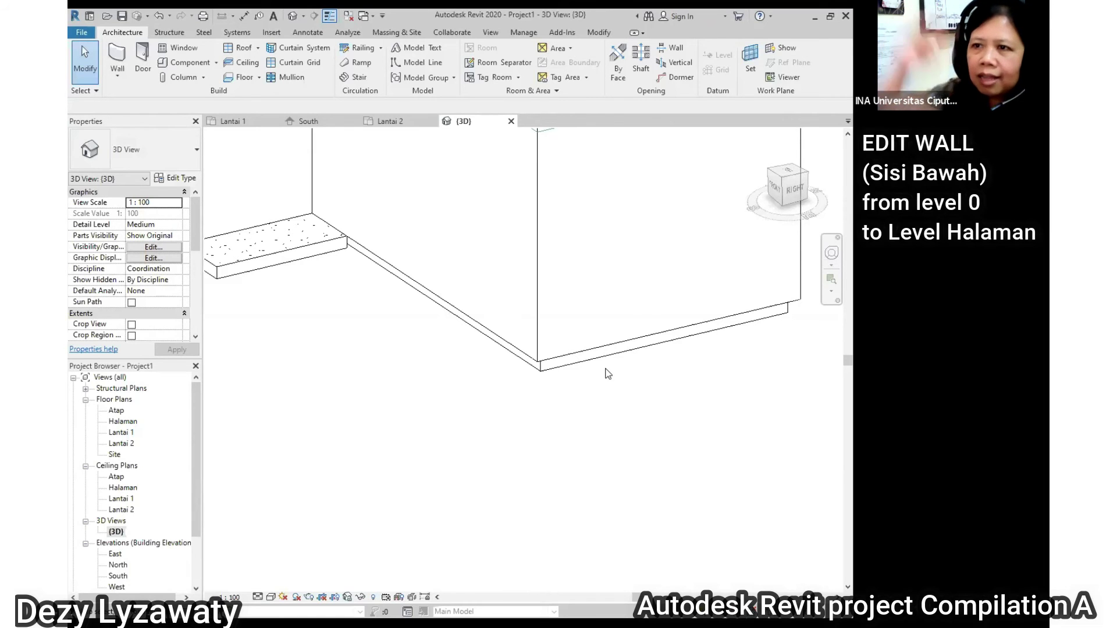
# Inspect the wall bases and slab edges around the small concrete floor beside the lower room
pyautogui.scroll(-2, 378, 389)
pyautogui.scroll(-1, 496, 378)
pyautogui.keyDown('shift'); pyautogui.moveTo(496, 378); pyautogui.dragTo(539, 389, button='middle'); pyautogui.keyUp('shift')
pyautogui.scroll(3, 317, 391)
pyautogui.moveTo(316, 392); pyautogui.dragTo(482, 446, button='middle')
pyautogui.scroll(1, 384, 365)
pyautogui.click(386, 308)
pyautogui.click(392, 377)
pyautogui.moveTo(374, 307); pyautogui.dragTo(395, 343, button='middle')
# Compare the building's base with the Lantai 1 and Halaman levels in the South elevation and return to the default 3D view
pyautogui.moveTo(198, 475); pyautogui.dragTo(193, 525)
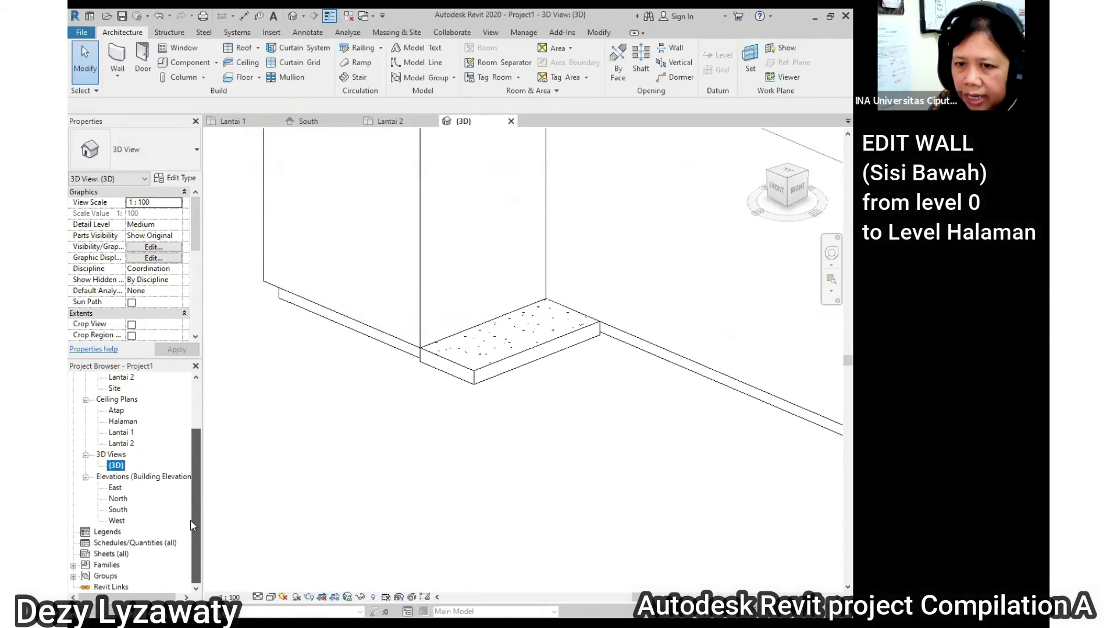
pyautogui.doubleClick(119, 509)
pyautogui.scroll(5, 477, 418)
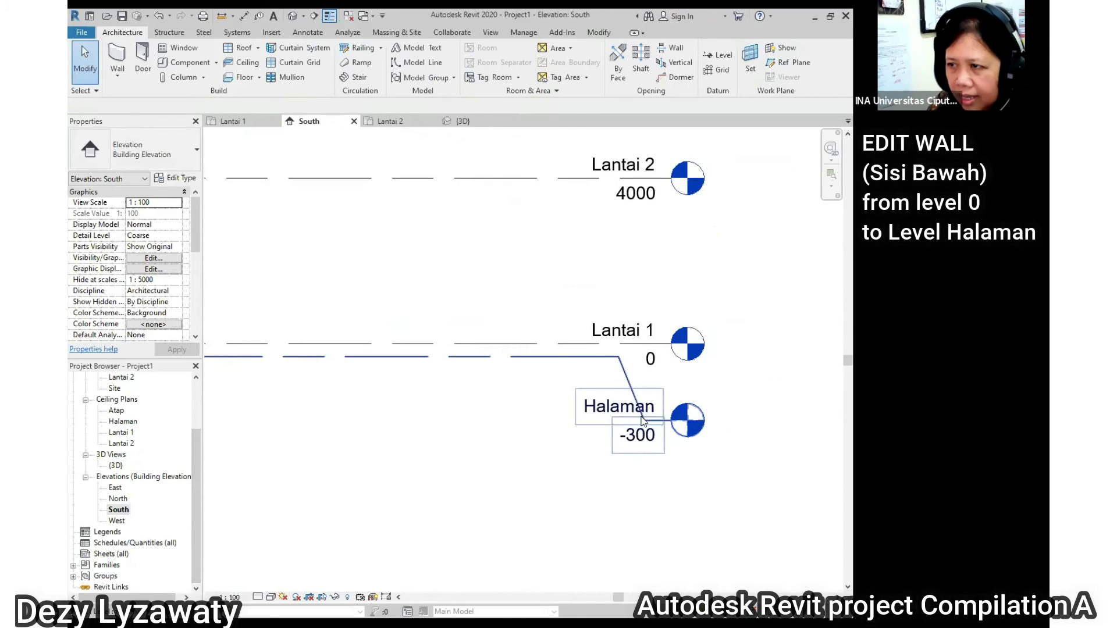
pyautogui.moveTo(462, 427); pyautogui.dragTo(816, 447, button='middle')
pyautogui.scroll(-3, 546, 410)
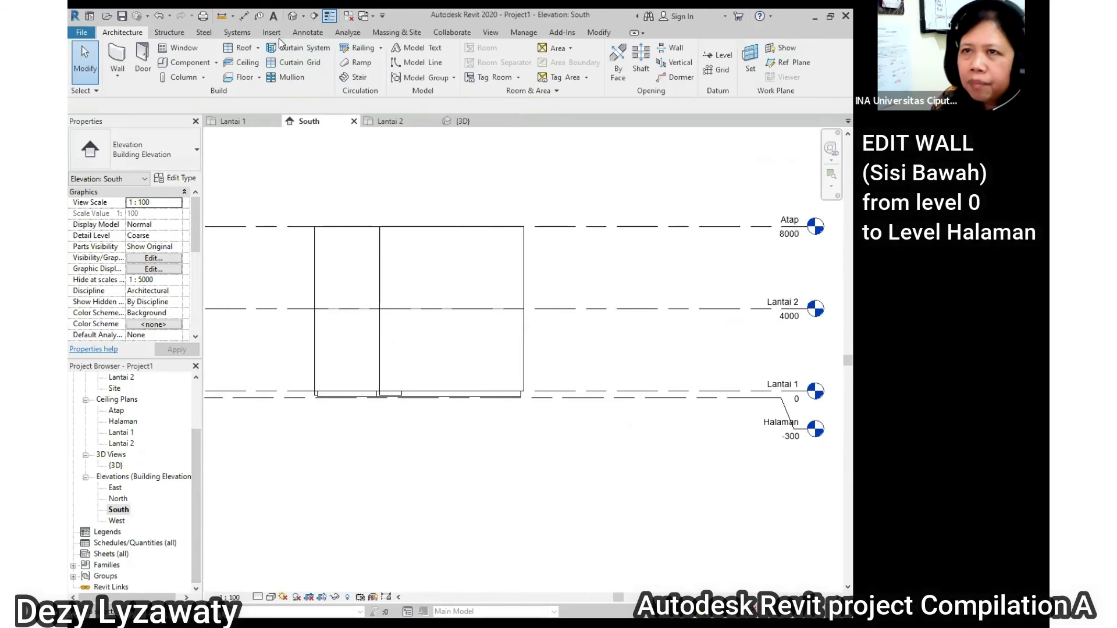
pyautogui.click(293, 16)
pyautogui.scroll(-5, 432, 399)
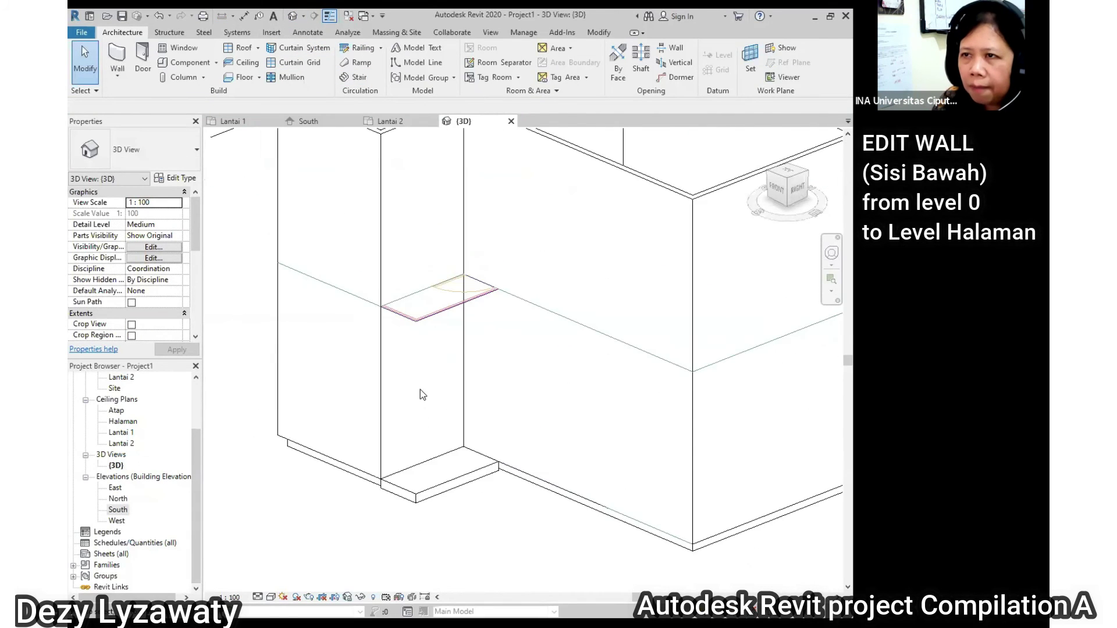
pyautogui.scroll(-2, 432, 400)
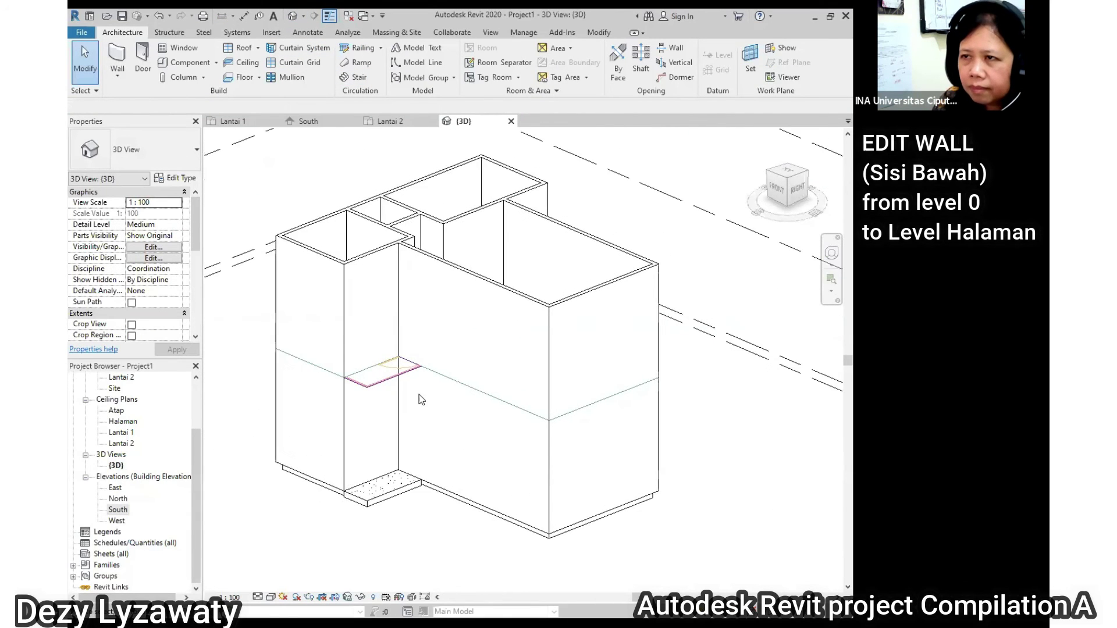
pyautogui.click(342, 297)
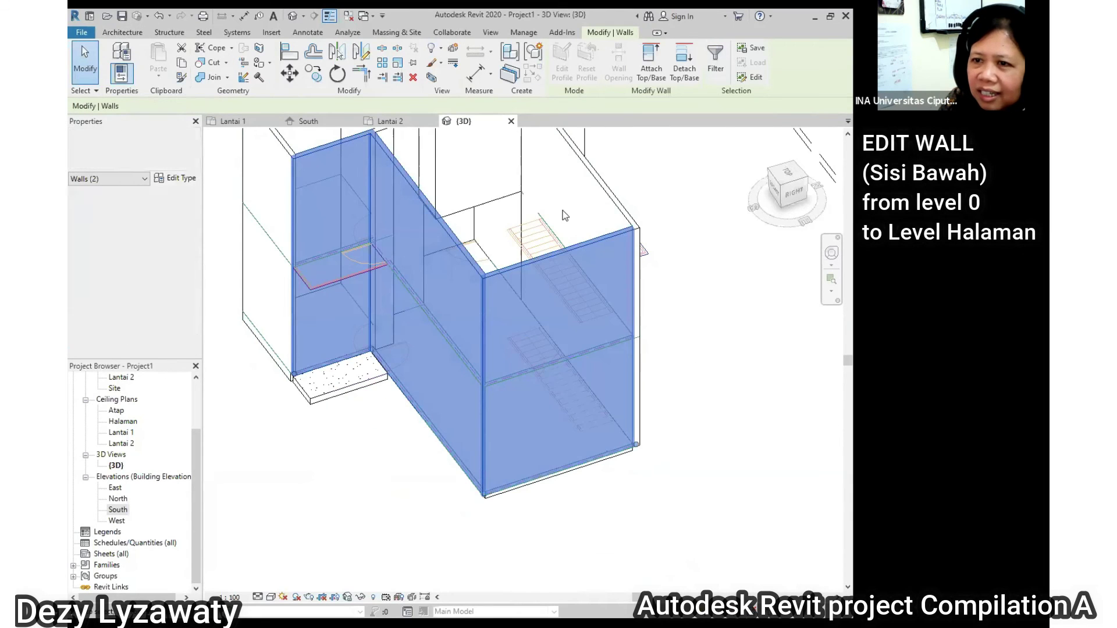
pyautogui.moveTo(563, 211); pyautogui.dragTo(540, 388, button='middle')
pyautogui.keyDown('ctrl'); pyautogui.click(562, 345); pyautogui.keyUp('ctrl')
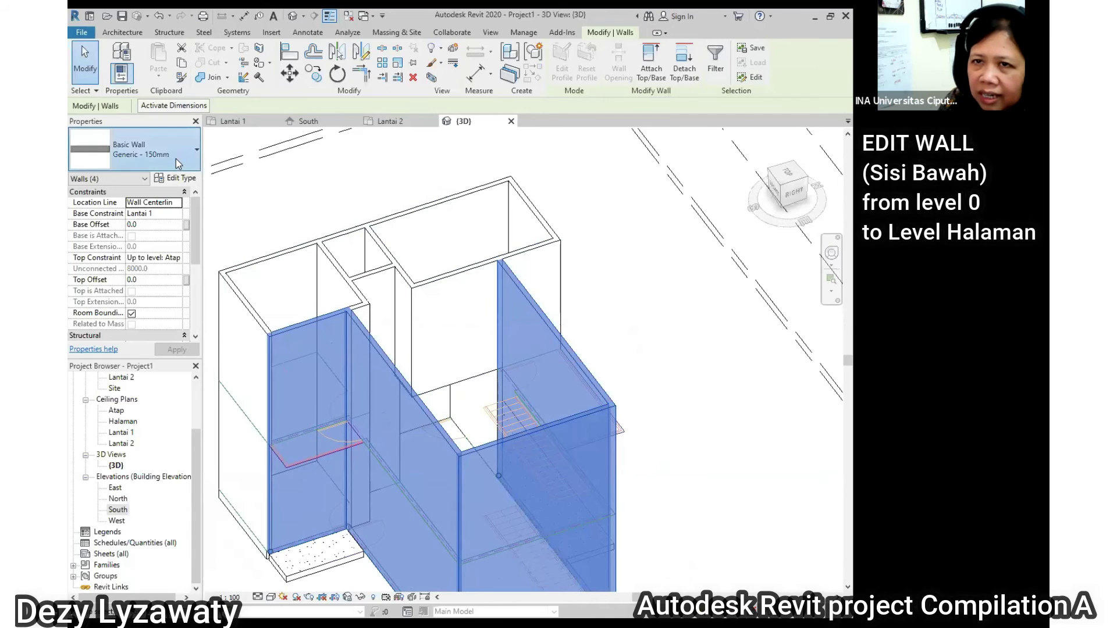
pyautogui.click(198, 157)
pyautogui.click(229, 153)
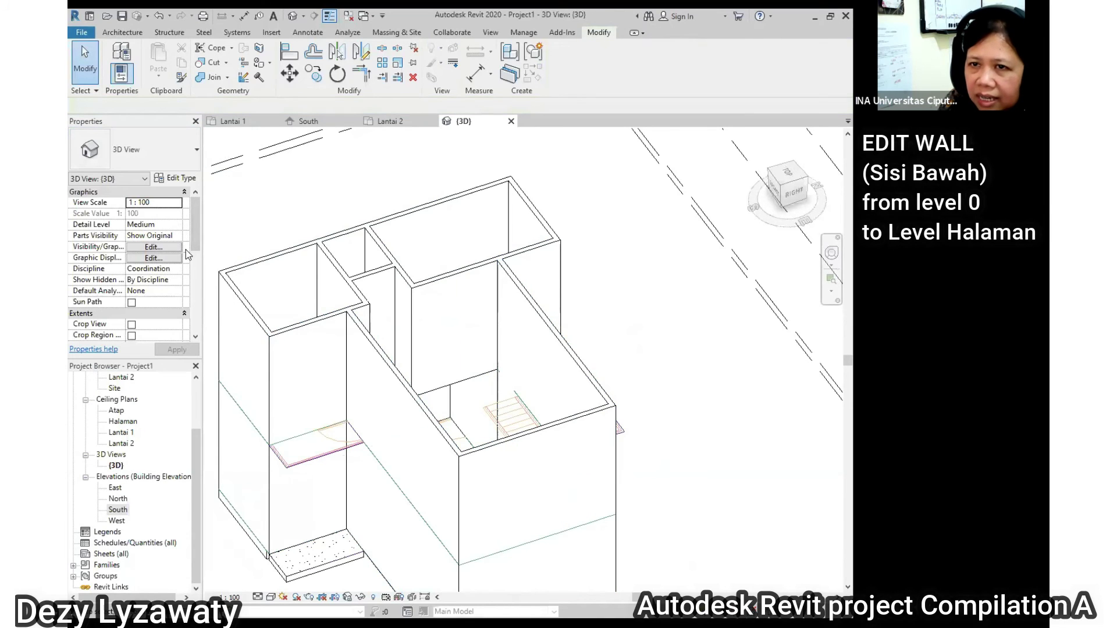
# Select the main room's three outer walls and the adjoining lower room wall, and set their base constraint to Halaman
pyautogui.click(587, 375)
pyautogui.moveTo(661, 365); pyautogui.dragTo(671, 238, button='middle')
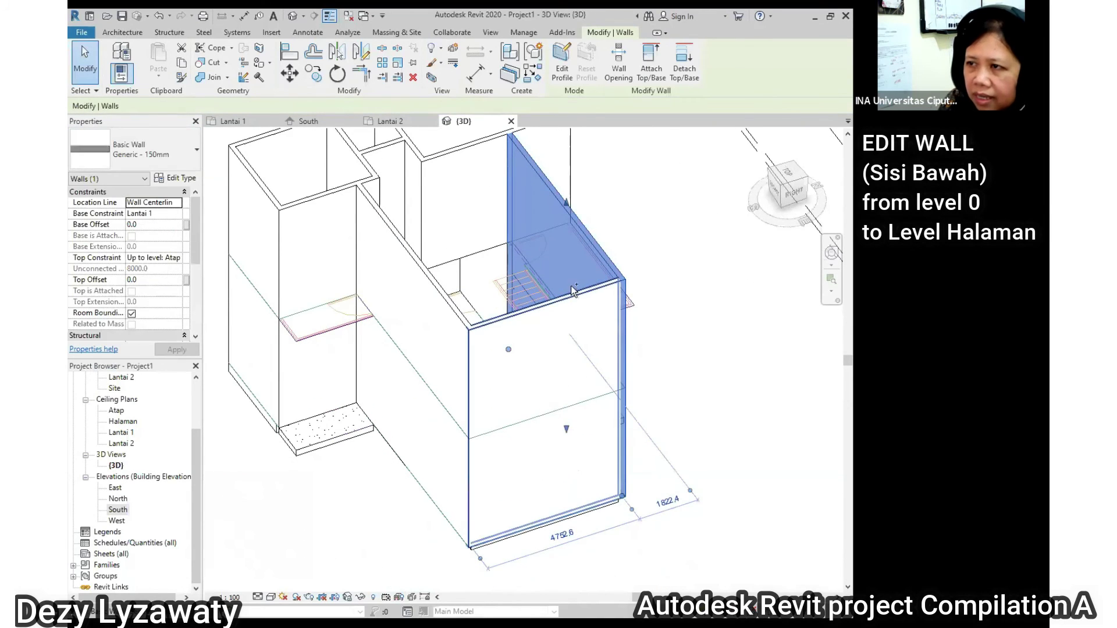
pyautogui.keyDown('ctrl'); pyautogui.click(573, 293); pyautogui.keyUp('ctrl')
pyautogui.keyDown('ctrl'); pyautogui.click(445, 300); pyautogui.keyUp('ctrl')
pyautogui.keyDown('ctrl'); pyautogui.click(304, 221); pyautogui.keyUp('ctrl')
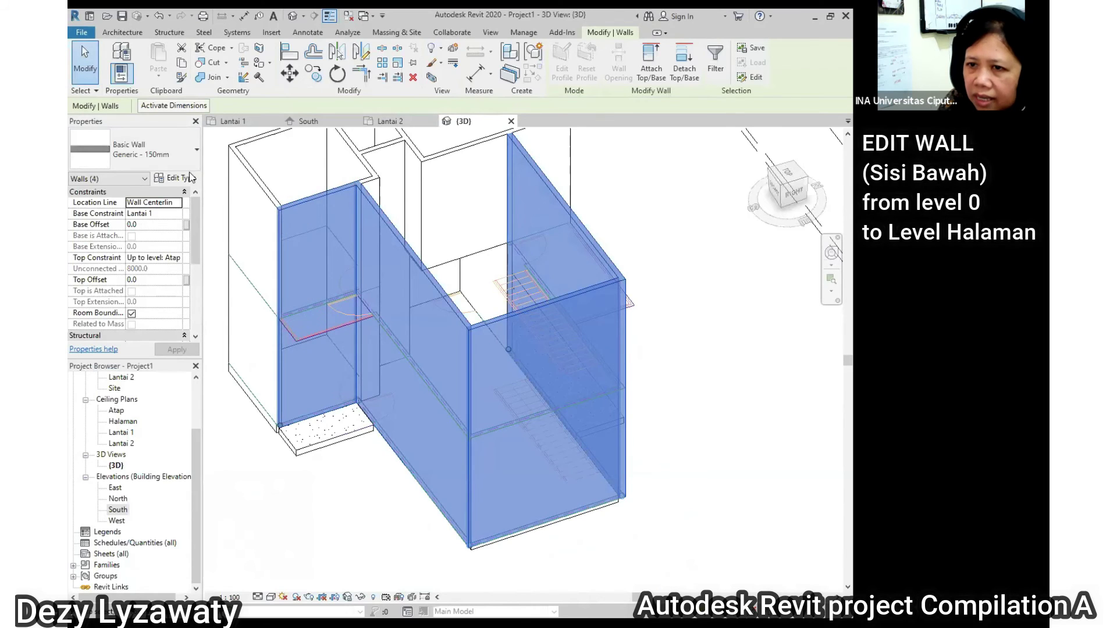
pyautogui.click(178, 216)
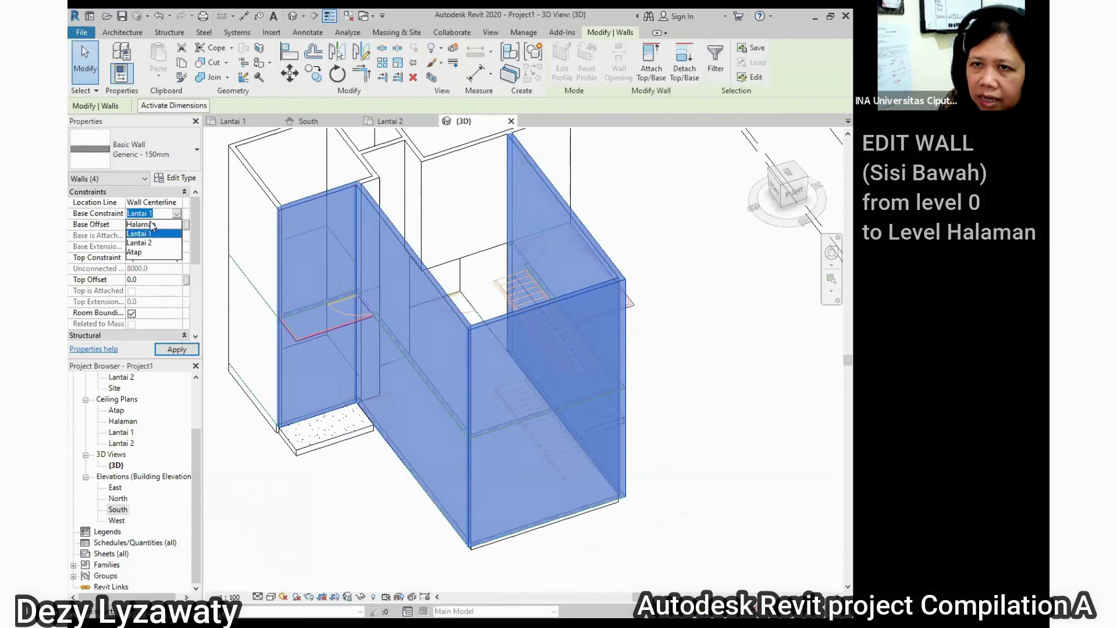
pyautogui.click(150, 227)
pyautogui.click(575, 253)
# Set the 3D view's visual style to Shaded and check the extended walls around the building
pyautogui.scroll(-1, 572, 255)
pyautogui.keyDown('shift'); pyautogui.moveTo(557, 303); pyautogui.dragTo(440, 361, button='middle'); pyautogui.keyUp('shift')
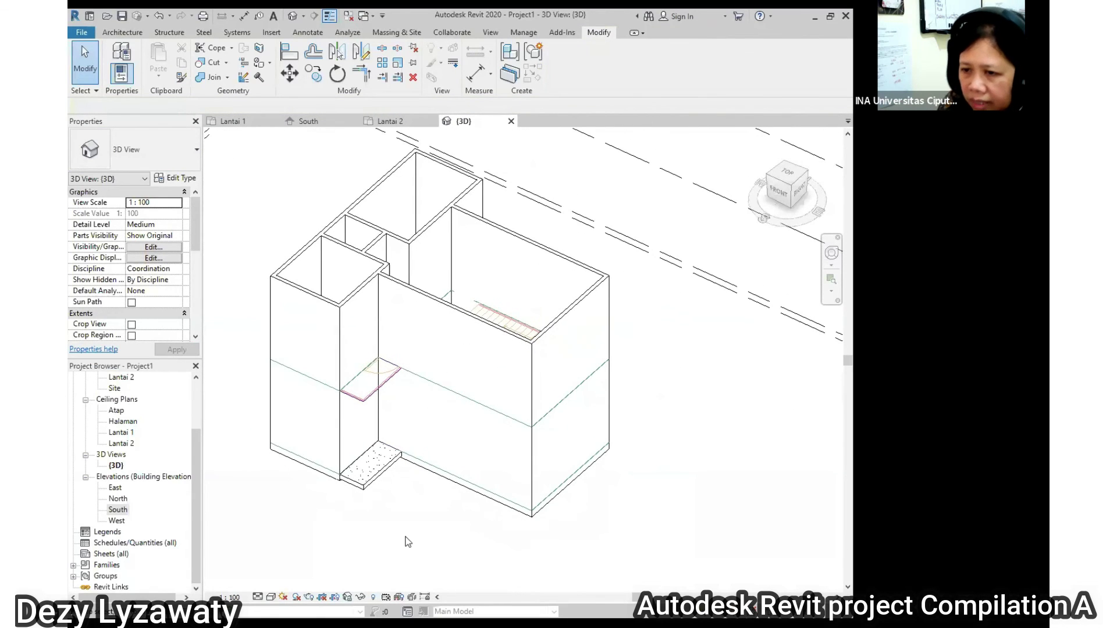
pyautogui.click(271, 597)
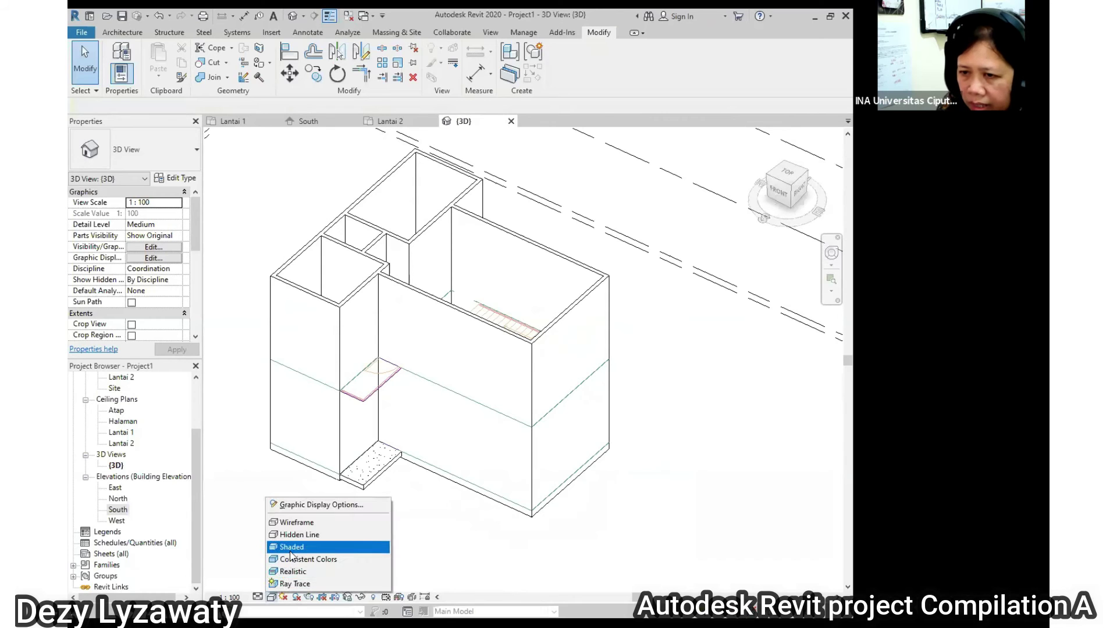
pyautogui.click(299, 548)
pyautogui.keyDown('shift'); pyautogui.moveTo(480, 414); pyautogui.dragTo(508, 411, button='middle'); pyautogui.keyUp('shift')
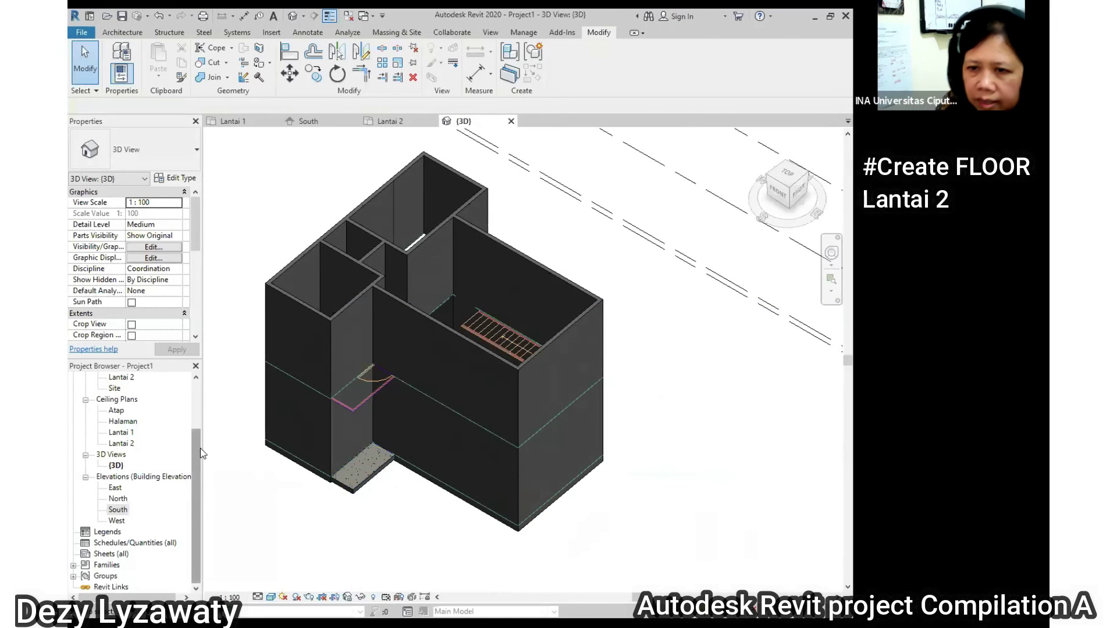
# Open the Lantai 2 floor plan
pyautogui.moveTo(200, 448); pyautogui.dragTo(197, 368)
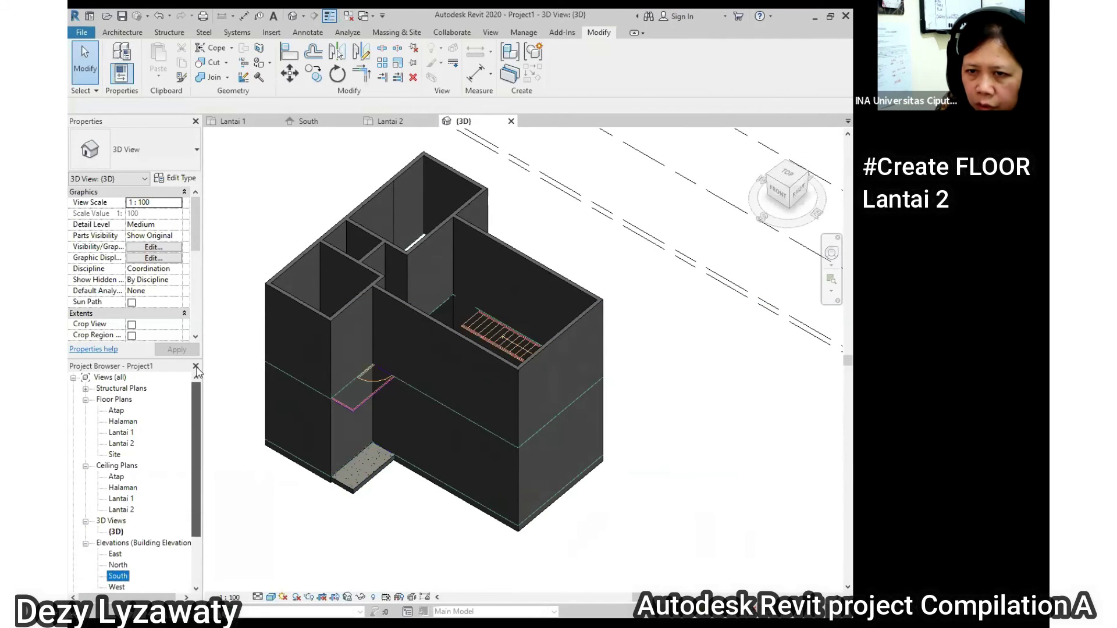
pyautogui.doubleClick(125, 444)
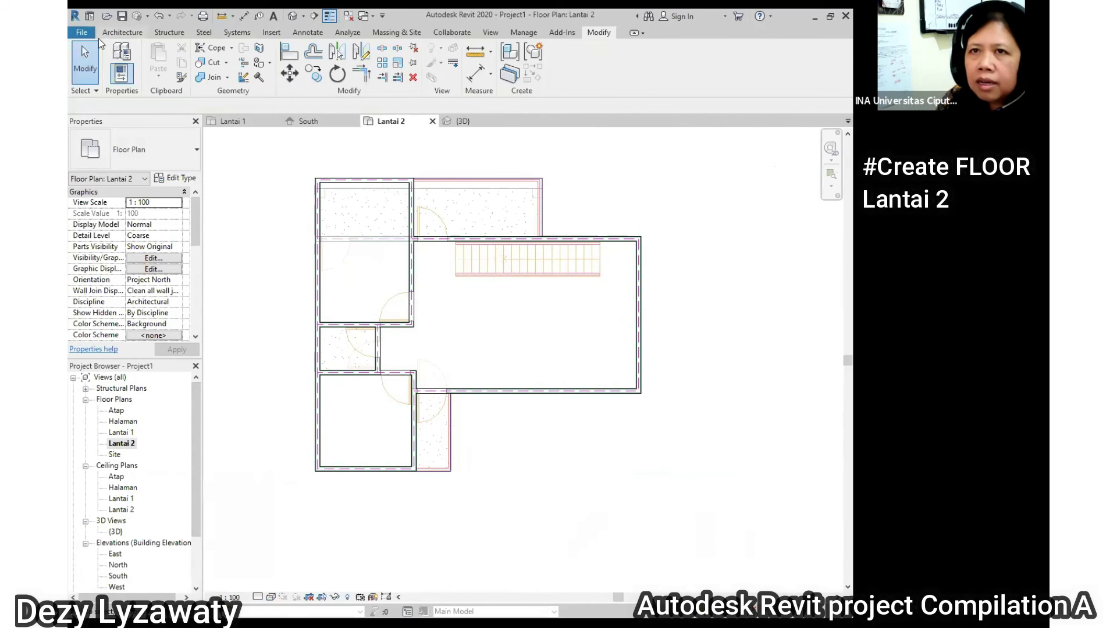
# Start a new floor boundary on Lantai 2 using the floor type Wood Joist 220mm - Wood Finish
pyautogui.click(116, 34)
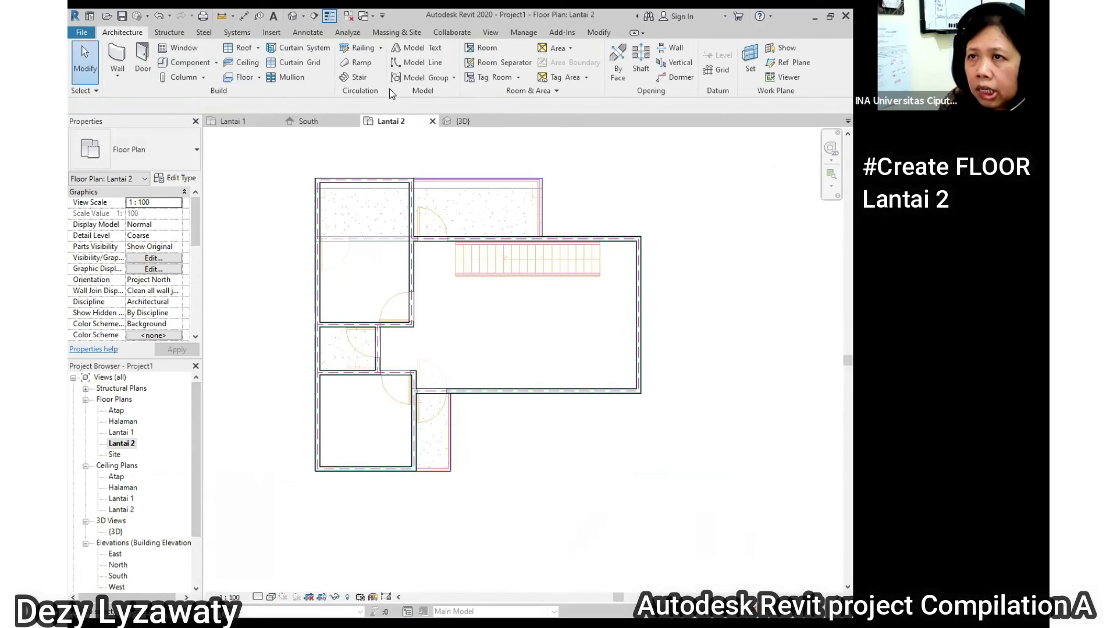
pyautogui.click(258, 77)
pyautogui.click(260, 96)
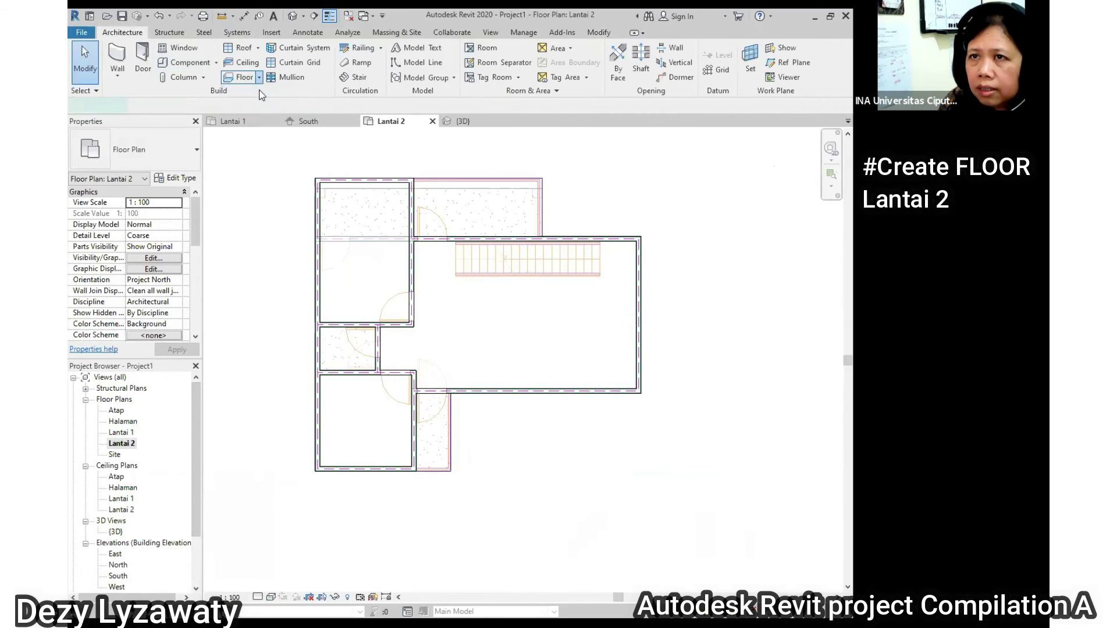
pyautogui.click(187, 152)
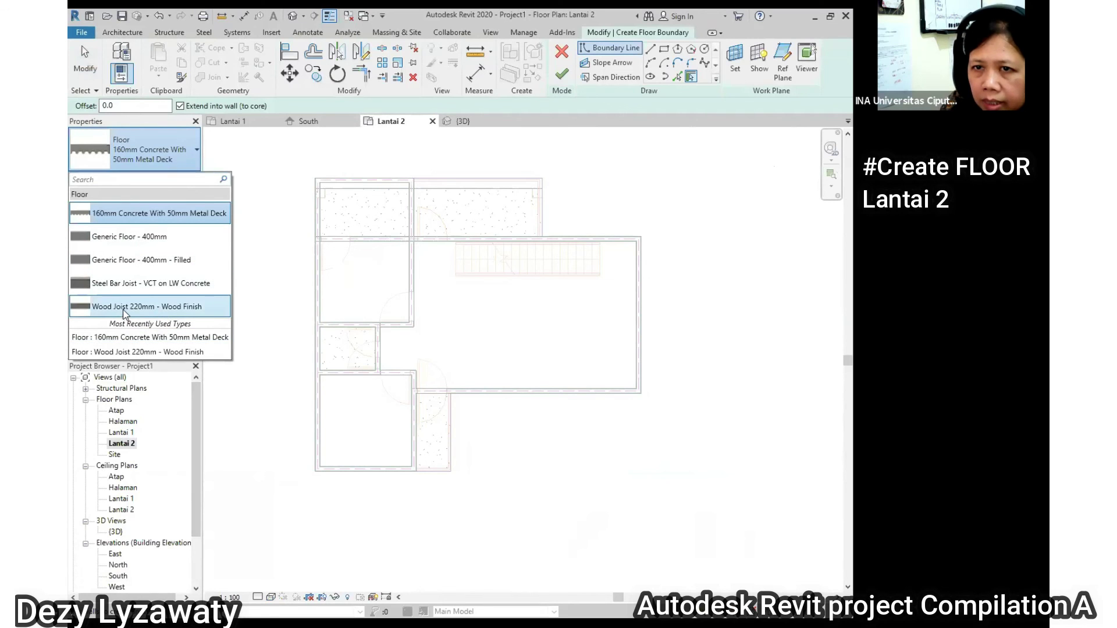
pyautogui.click(126, 312)
pyautogui.moveTo(569, 339); pyautogui.dragTo(546, 332, button='middle')
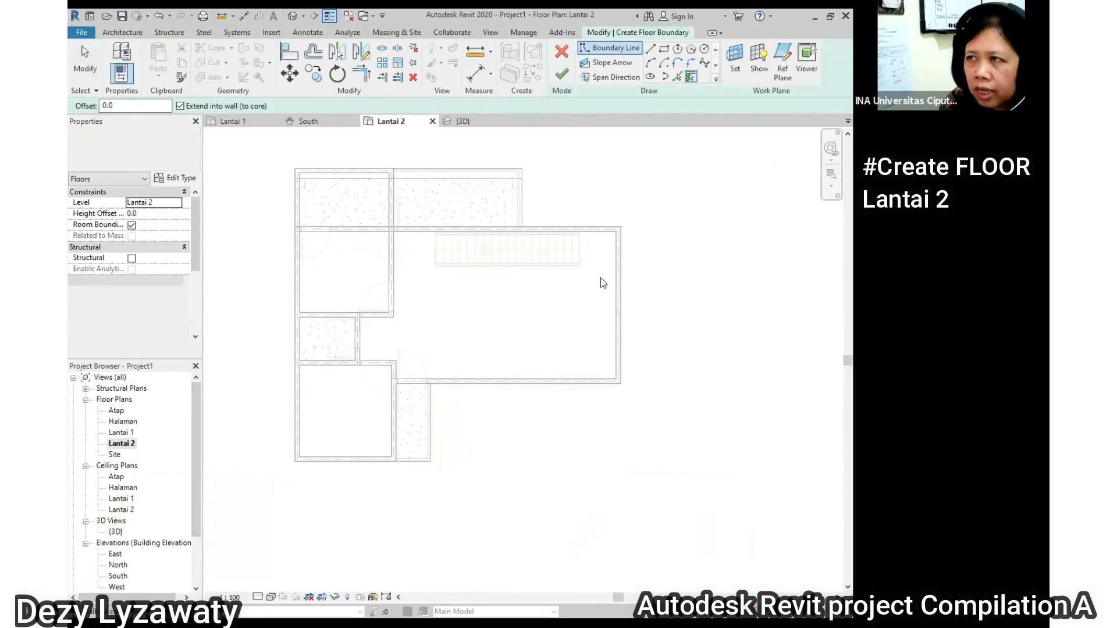
pyautogui.click(650, 49)
pyautogui.scroll(3, 300, 172)
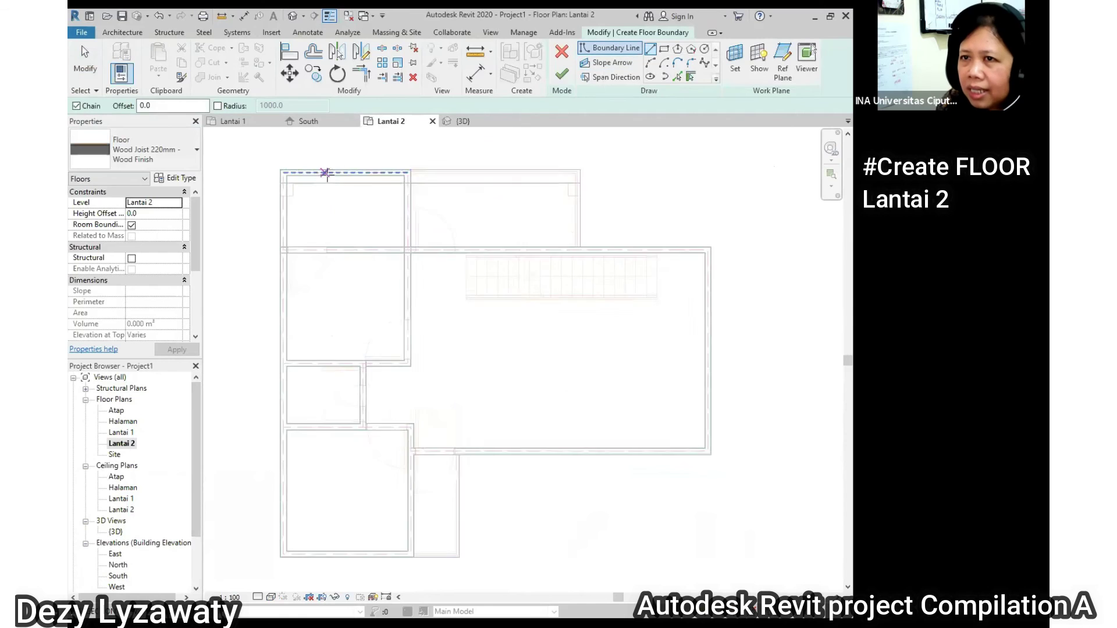
pyautogui.click(274, 175)
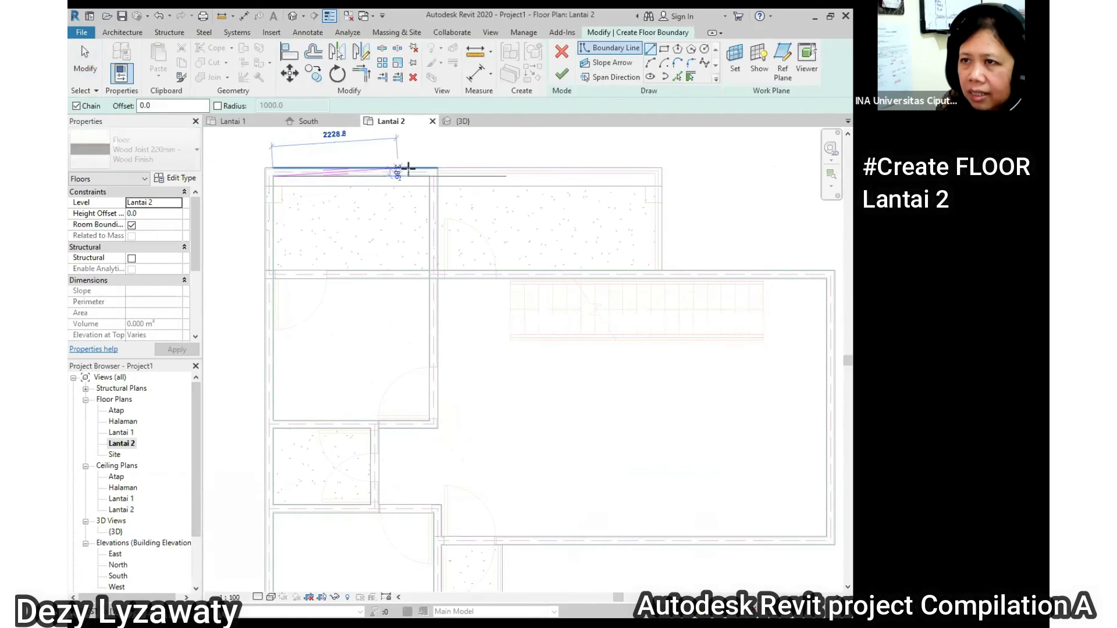
pyautogui.click(438, 176)
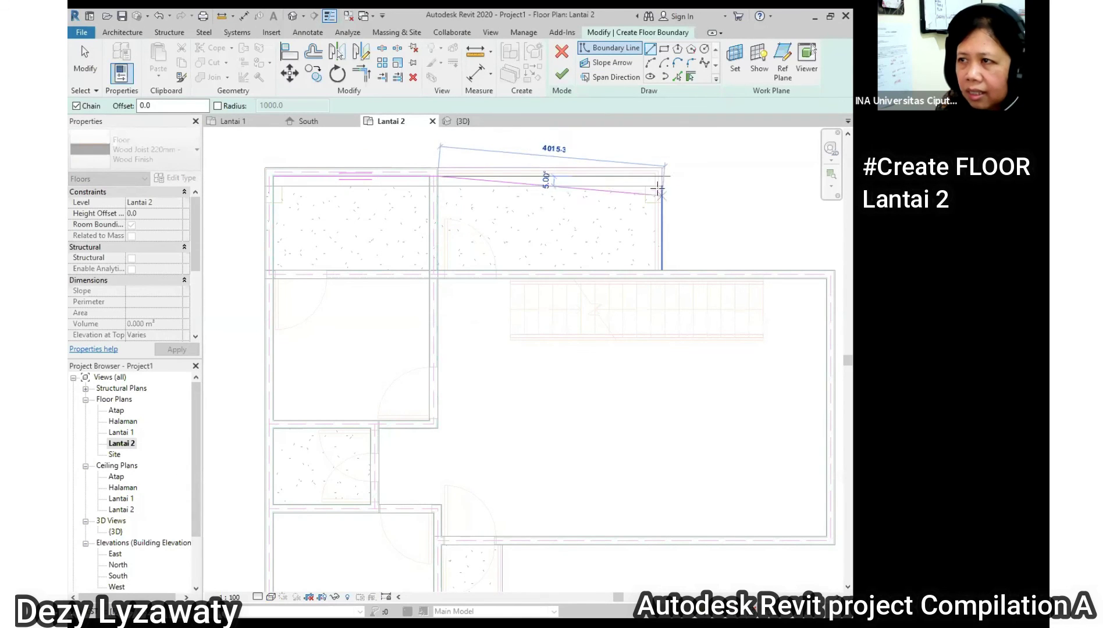
pyautogui.press('Escape')
pyautogui.press('Escape')
pyautogui.click(424, 175)
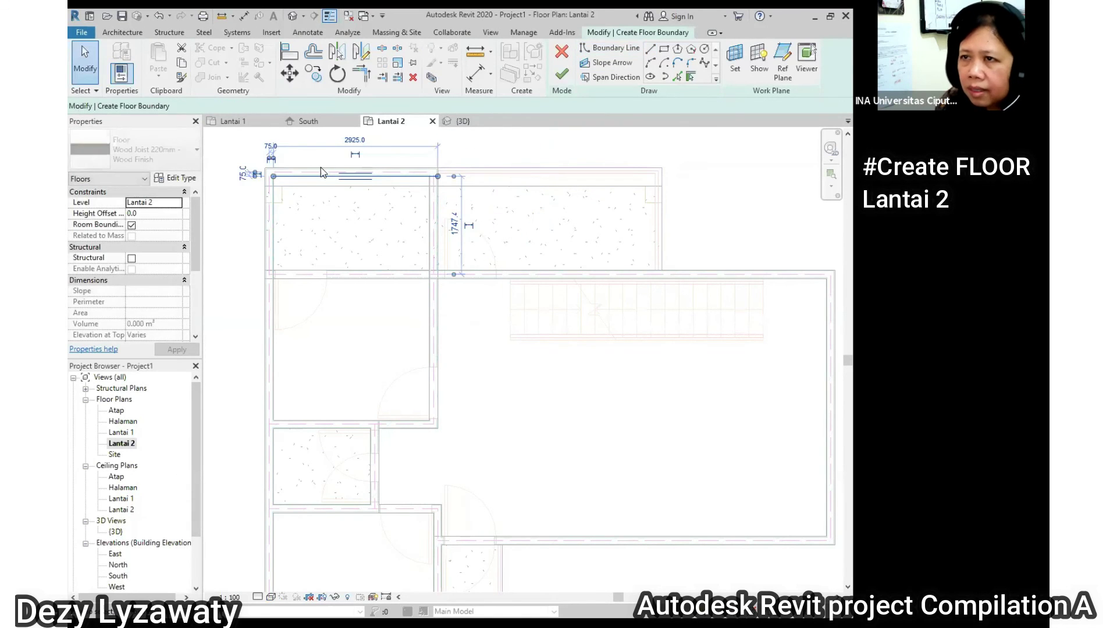
pyautogui.press('Escape')
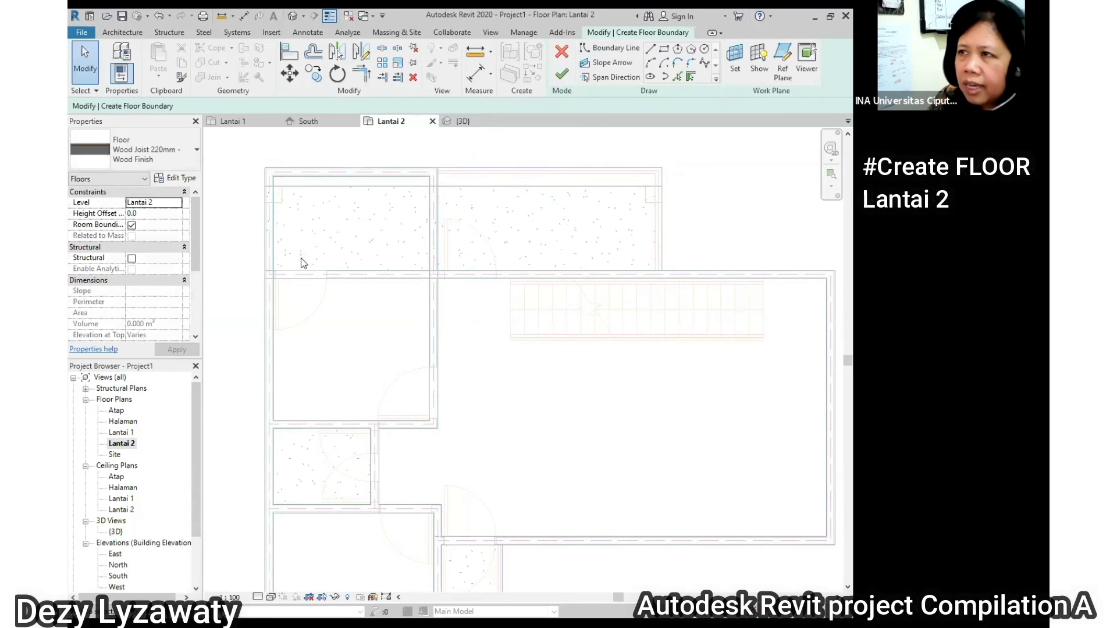
# Sketch floor boundary lines along the inner faces of the upper room's top and right walls and the main room's top and right walls
pyautogui.click(650, 50)
pyautogui.click(274, 175)
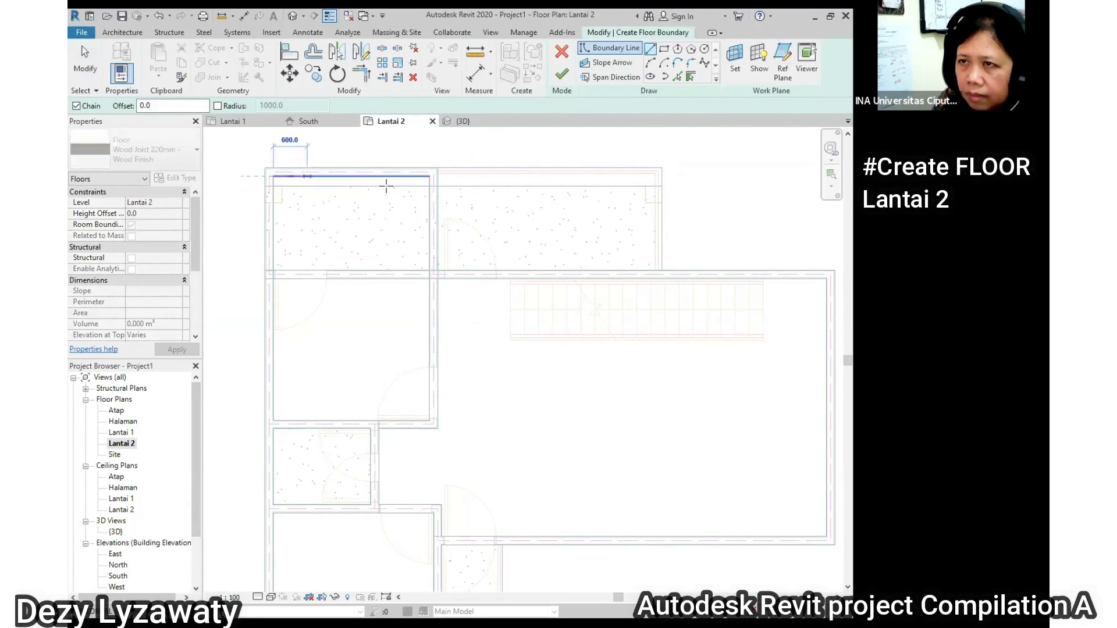
pyautogui.click(428, 176)
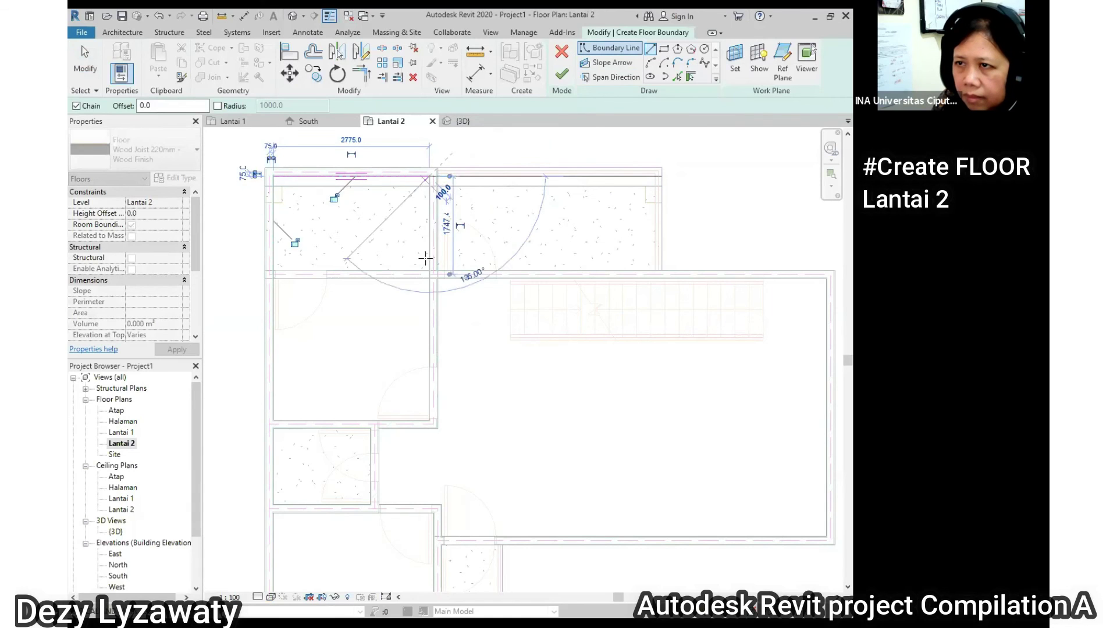
pyautogui.click(433, 274)
pyautogui.moveTo(544, 292); pyautogui.dragTo(216, 261, button='middle')
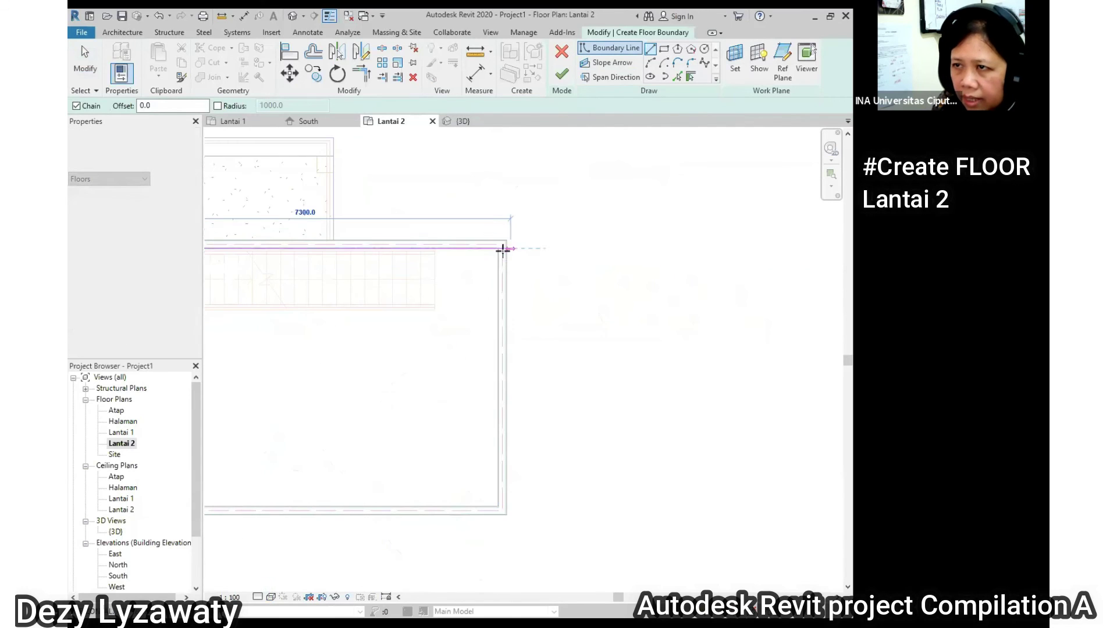
pyautogui.click(499, 249)
pyautogui.moveTo(514, 422); pyautogui.dragTo(603, 256, button='middle')
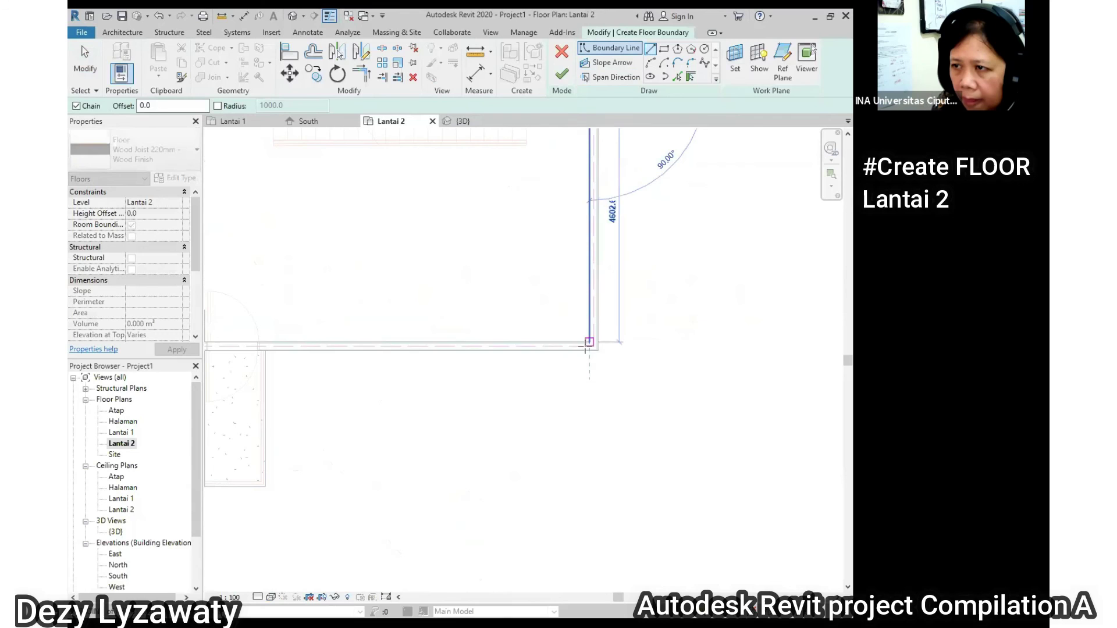
pyautogui.click(586, 340)
# Close the boundary along the main room's bottom wall, around the lower terrace and bottom wall, and up the left wall to the start point
pyautogui.moveTo(353, 319); pyautogui.dragTo(609, 300, button='middle')
pyautogui.scroll(1, 530, 327)
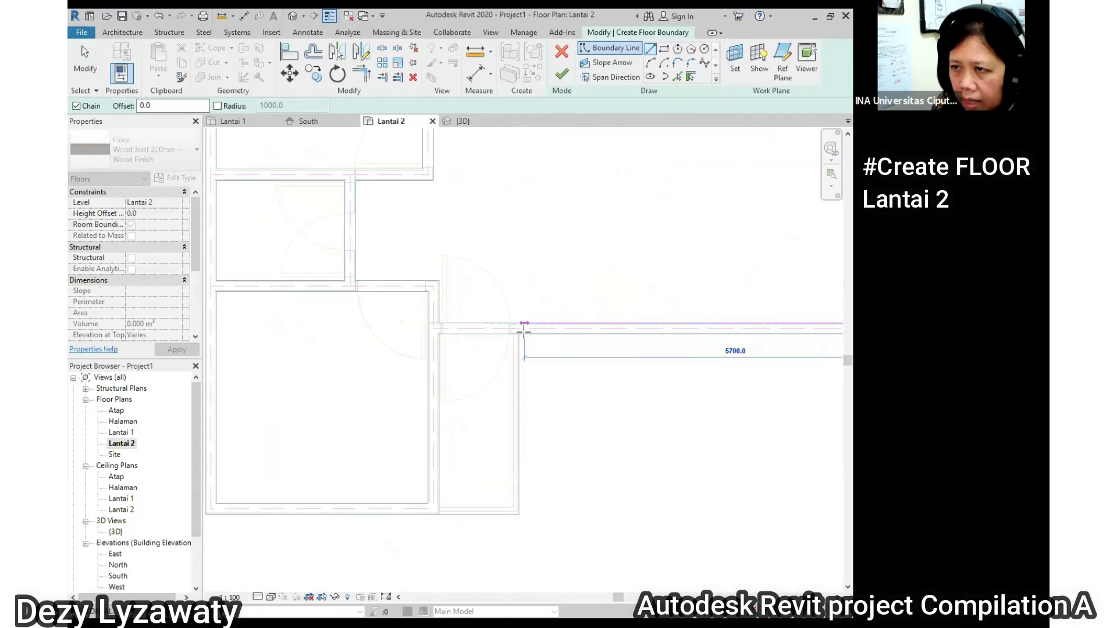
pyautogui.click(522, 324)
pyautogui.moveTo(520, 523); pyautogui.dragTo(587, 357, button='middle')
pyautogui.click(573, 380)
pyautogui.click(265, 374)
pyautogui.moveTo(310, 261); pyautogui.dragTo(329, 436, button='middle')
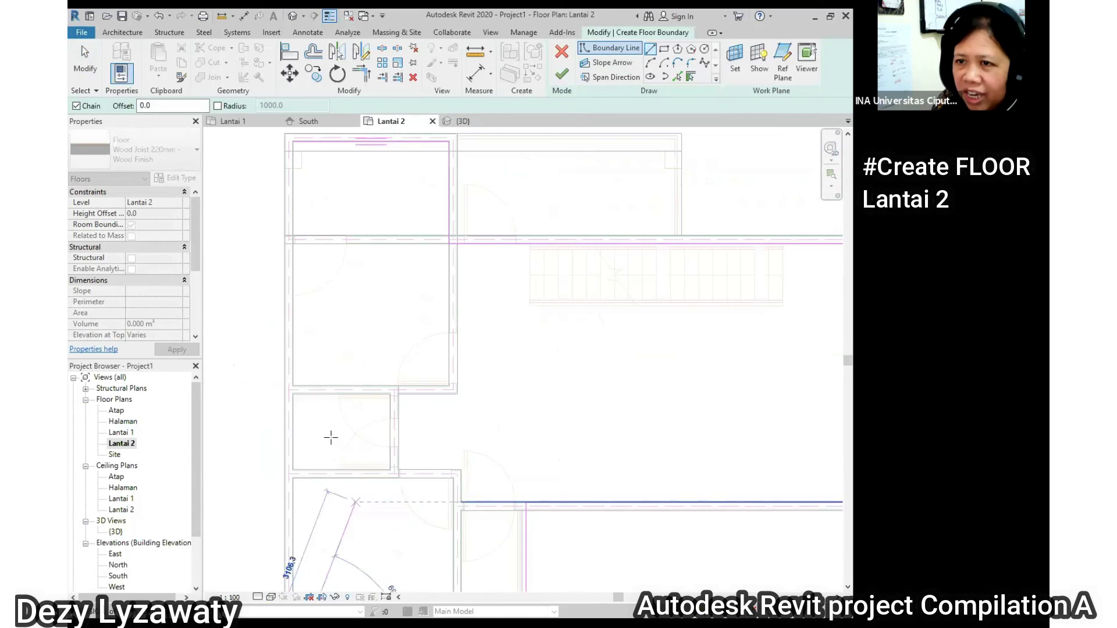
pyautogui.click(294, 201)
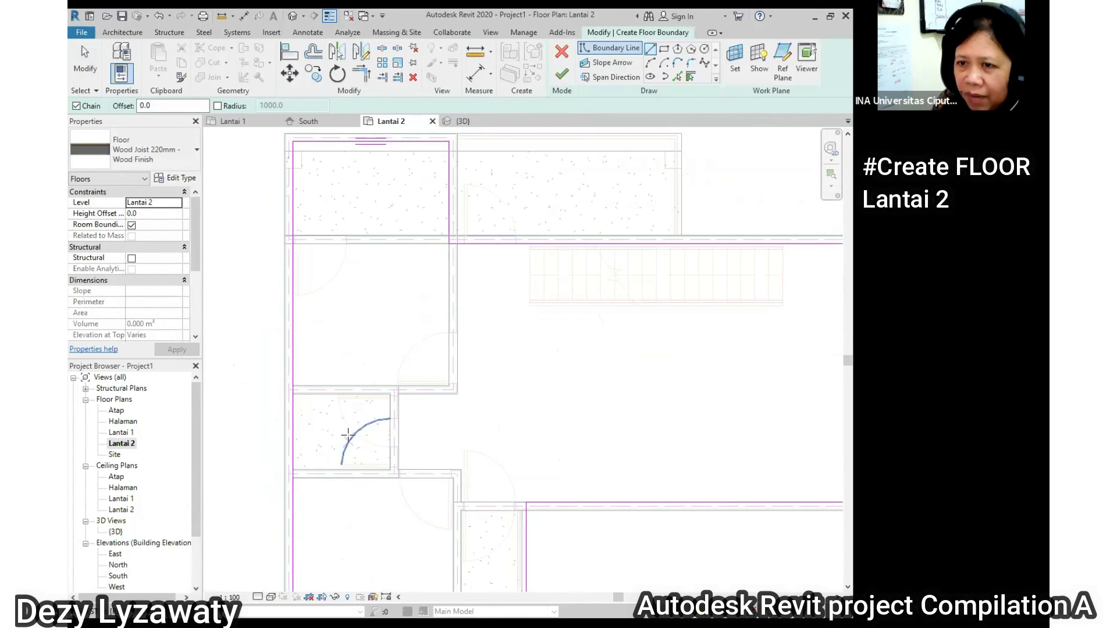
pyautogui.scroll(2, 347, 429)
pyautogui.scroll(-3, 347, 429)
pyautogui.scroll(4, 394, 327)
pyautogui.press('Escape')
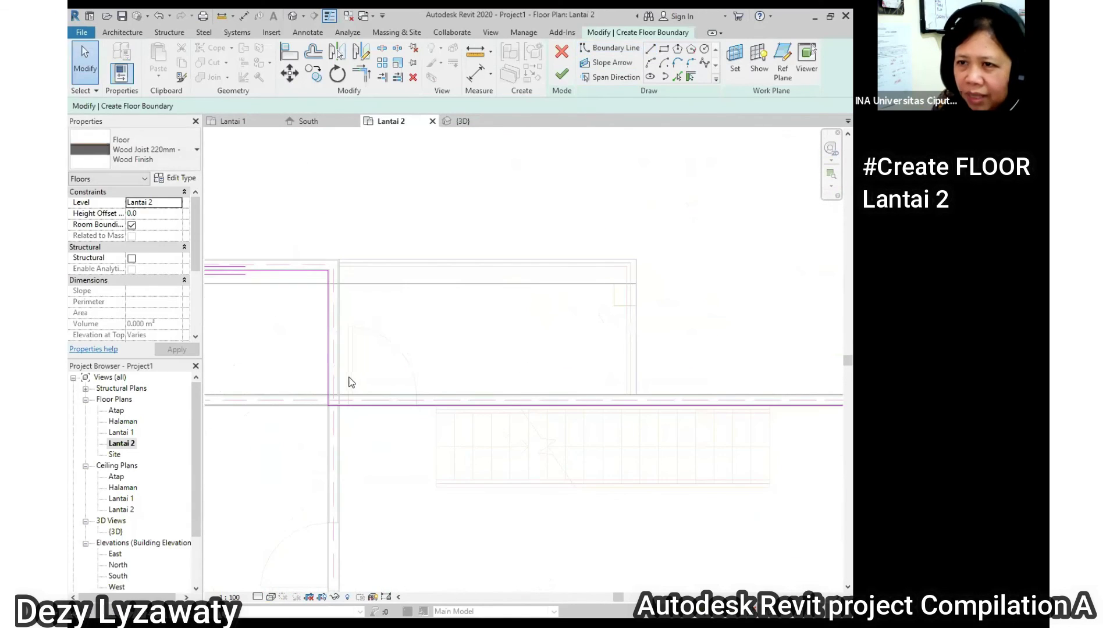
# Move the upper room's right and top boundary lines to the upper terrace's outer edges so the floor covers that terrace
pyautogui.moveTo(332, 377); pyautogui.dragTo(442, 254, button='middle')
pyautogui.scroll(-1, 386, 298)
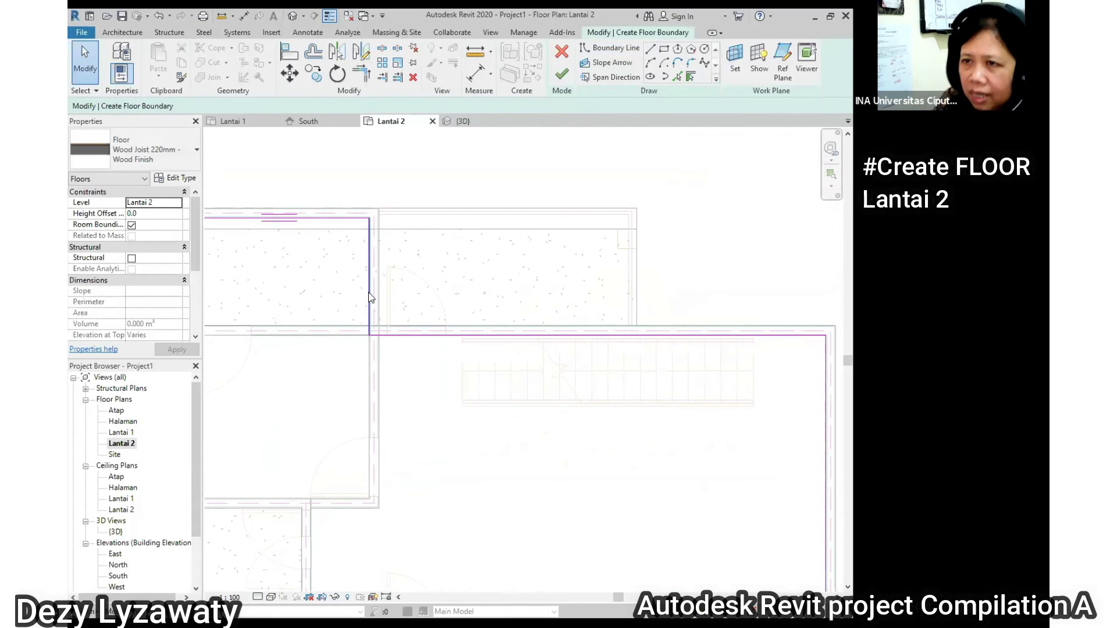
pyautogui.click(369, 294)
pyautogui.moveTo(365, 288)
pyautogui.mouseDown()
pyautogui.moveTo(665, 326)
pyautogui.moveTo(636, 326)
pyautogui.mouseUp()
pyautogui.click(553, 217)
pyautogui.moveTo(553, 218)
pyautogui.mouseDown()
pyautogui.moveTo(551, 192)
pyautogui.moveTo(553, 208)
pyautogui.mouseUp()
pyautogui.scroll(-1, 575, 280)
pyautogui.scroll(-2, 524, 149)
pyautogui.scroll(4, 472, 285)
# Move the boundary's right line at the lower terrace to its outer edge and align the bottom line with the outer face
pyautogui.click(471, 294)
pyautogui.moveTo(472, 295)
pyautogui.mouseDown()
pyautogui.moveTo(431, 295)
pyautogui.moveTo(466, 294)
pyautogui.mouseUp()
pyautogui.moveTo(536, 319); pyautogui.dragTo(645, 251, button='middle')
pyautogui.click(289, 53)
pyautogui.click(489, 302)
pyautogui.click(493, 320)
# Align the boundary's bottom line with the inner face of the lower room's bottom wall
pyautogui.scroll(-3, 528, 380)
pyautogui.moveTo(546, 283); pyautogui.dragTo(491, 391, button='middle')
pyautogui.moveTo(373, 339); pyautogui.dragTo(166, 522, button='middle')
pyautogui.moveTo(566, 415); pyautogui.dragTo(719, 306, button='middle')
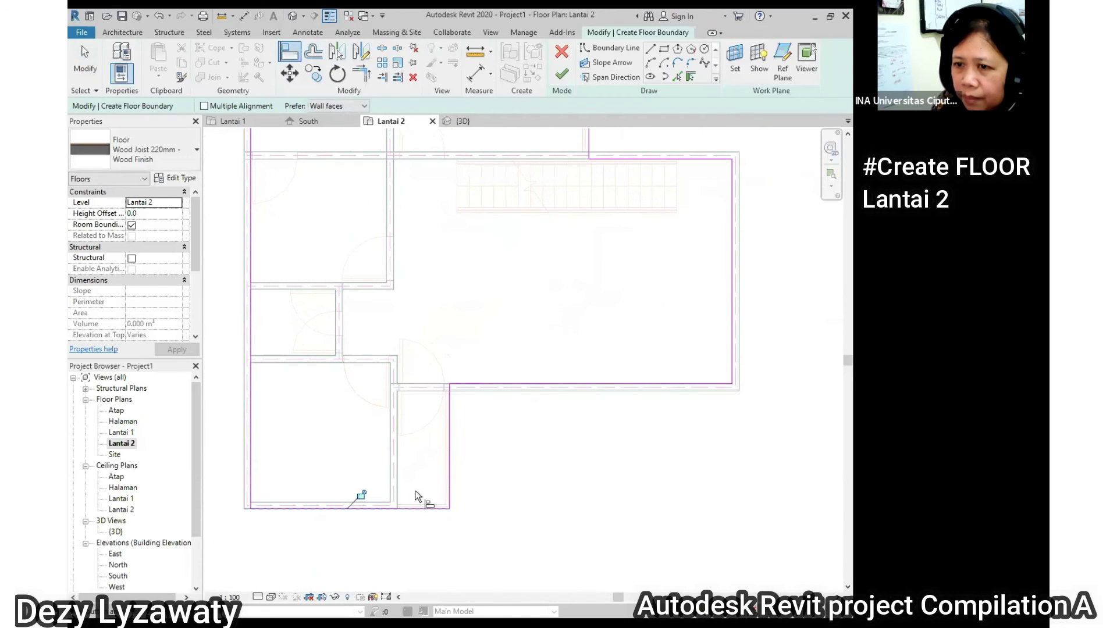
pyautogui.click(379, 500)
pyautogui.click(380, 511)
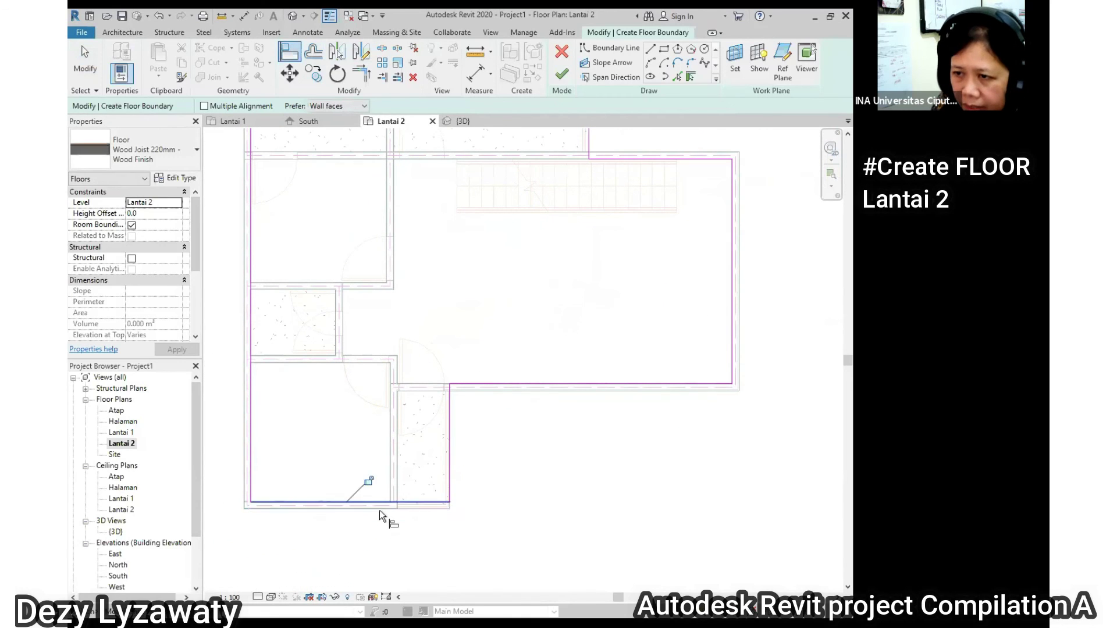
# Align the boundary's top line with the inner face of the upper room's top wall
pyautogui.scroll(-2, 468, 369)
pyautogui.scroll(5, 386, 332)
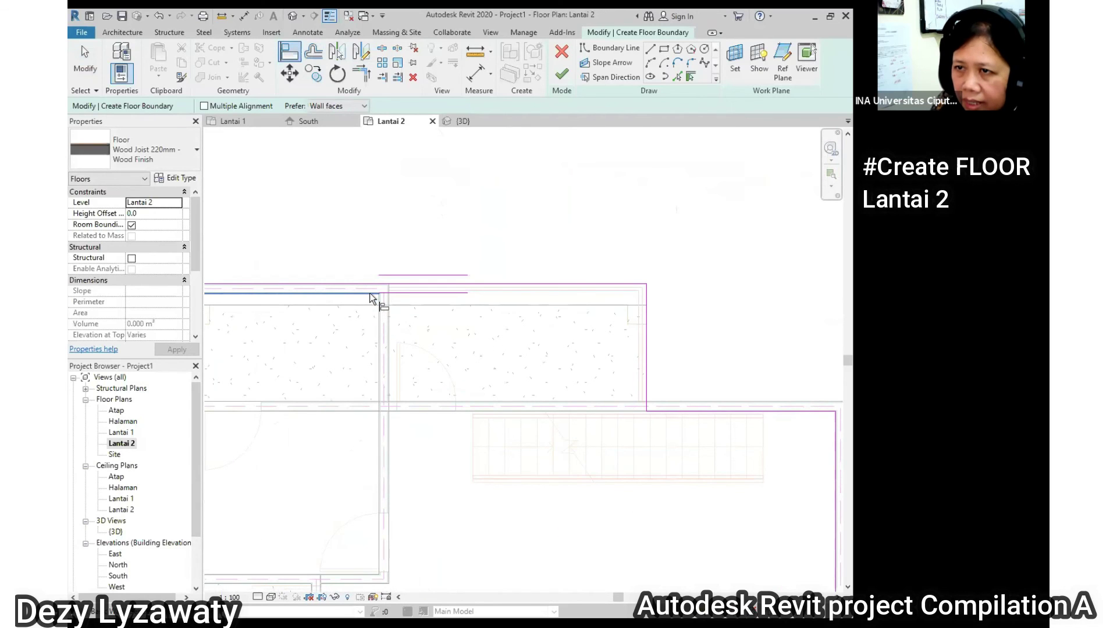
pyautogui.click(374, 290)
pyautogui.scroll(-3, 492, 357)
pyautogui.press('Escape')
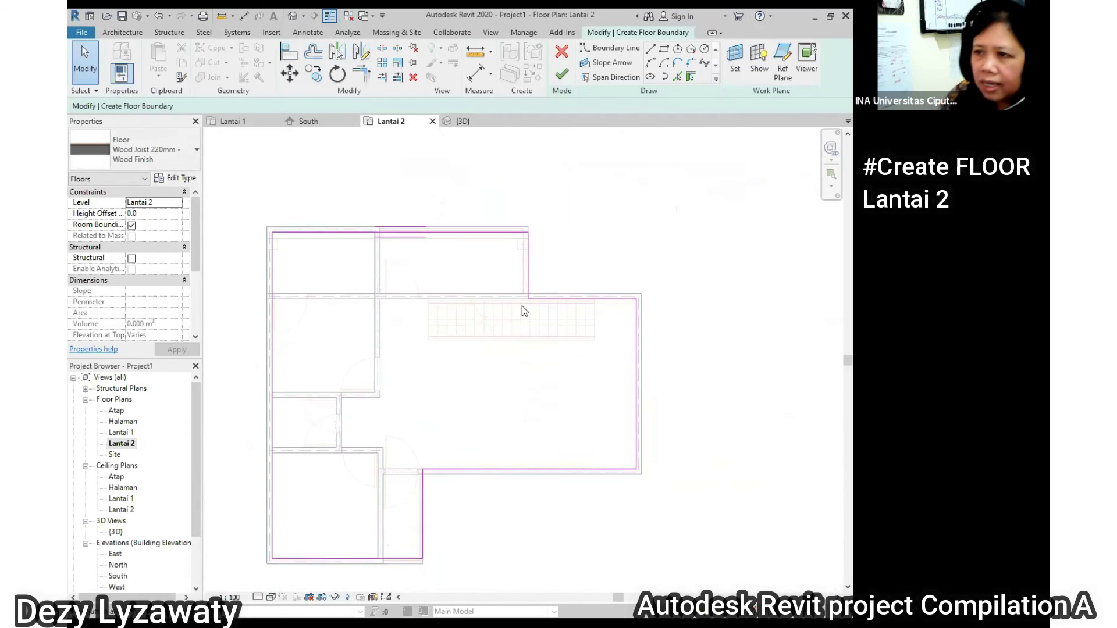
# Finish the floor sketch without attaching the walls below to the floor's bottom, and inspect the new floor in the default 3D view
pyautogui.scroll(2, 524, 289)
pyautogui.scroll(-3, 522, 289)
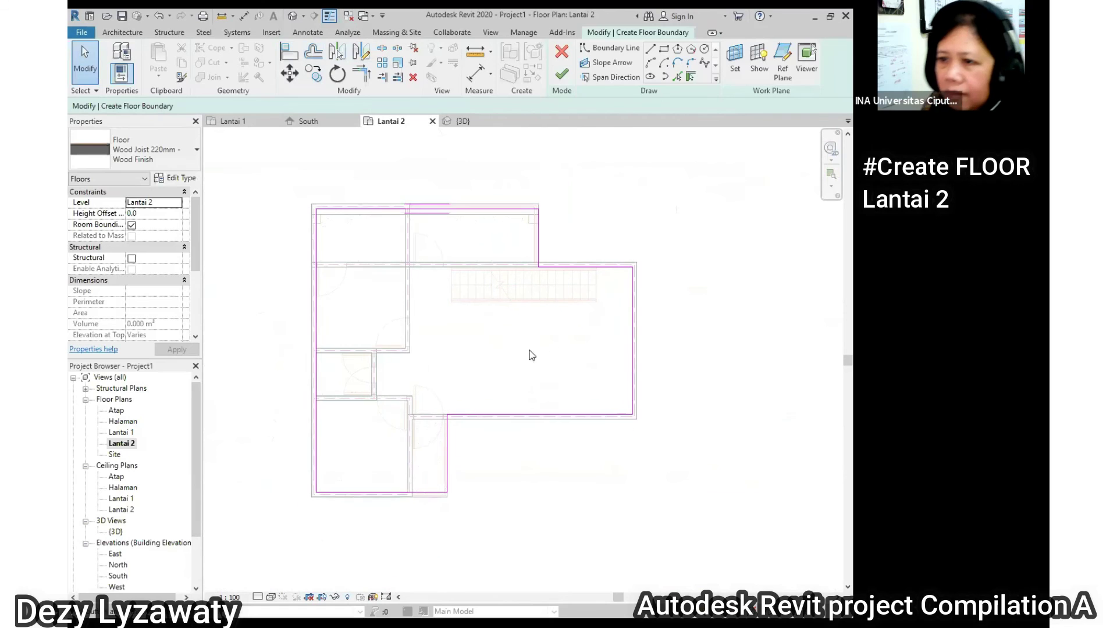
pyautogui.click(562, 74)
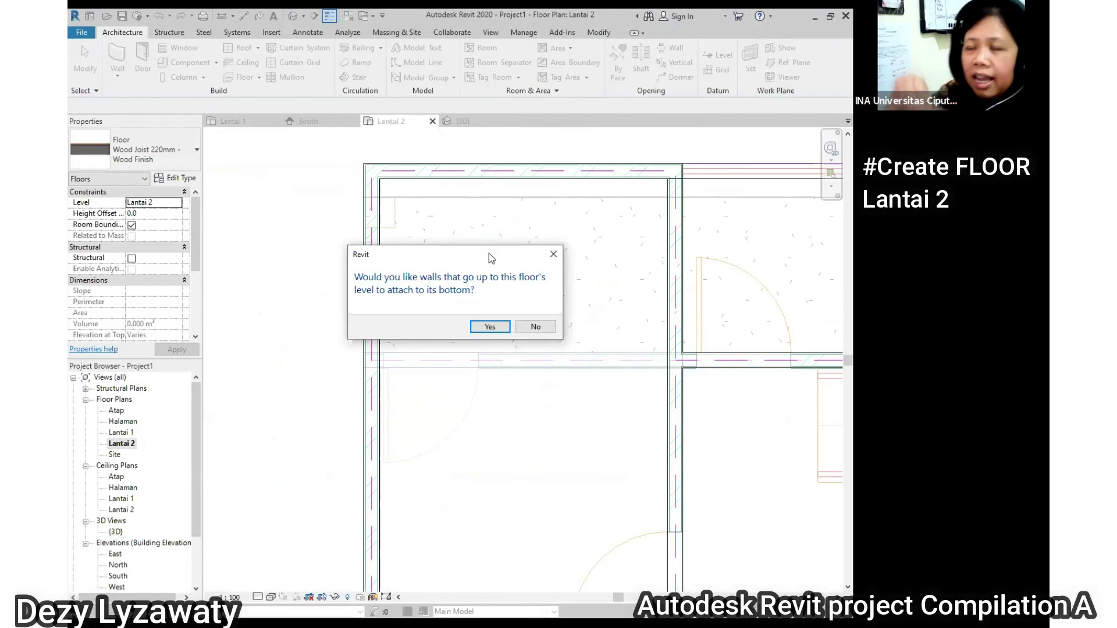
pyautogui.click(536, 327)
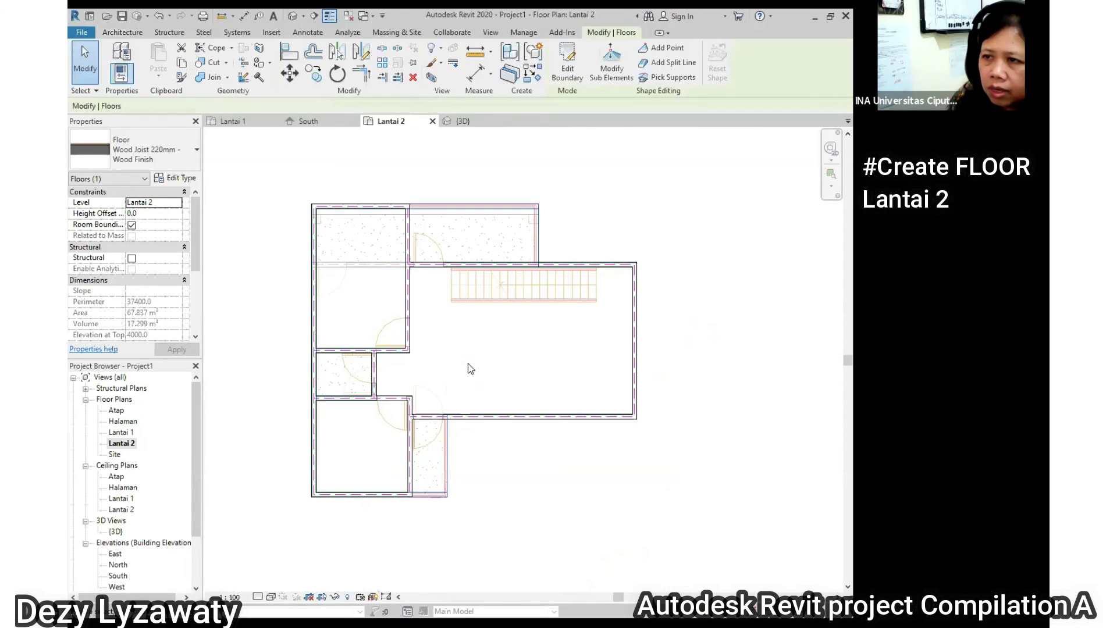
pyautogui.click(293, 19)
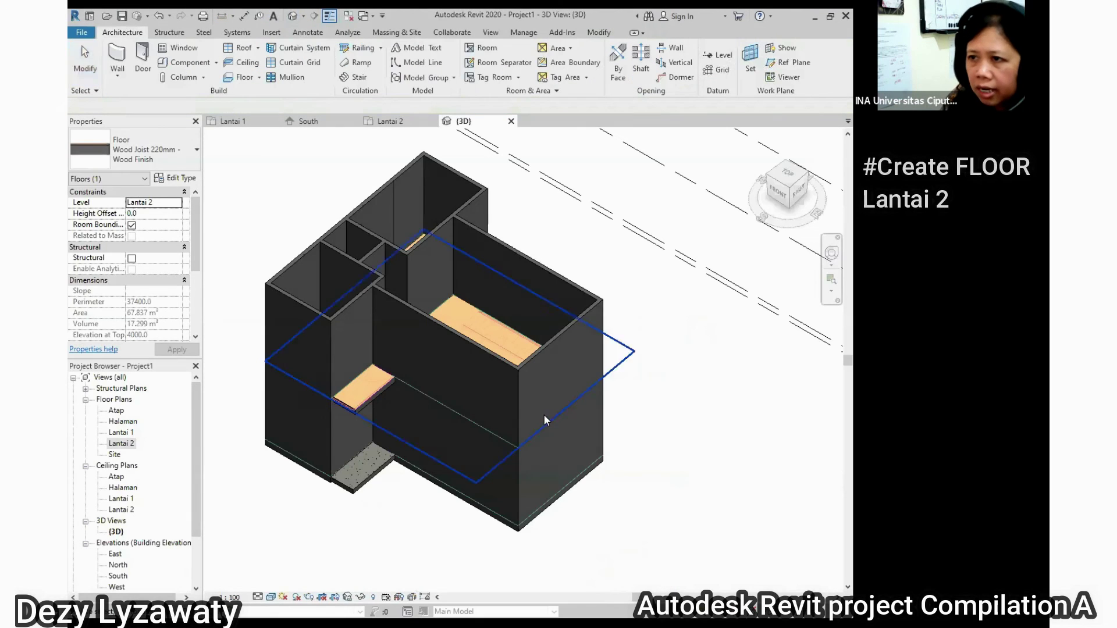
pyautogui.keyDown('shift'); pyautogui.moveTo(543, 366); pyautogui.dragTo(273, 313, button='middle'); pyautogui.keyUp('shift')
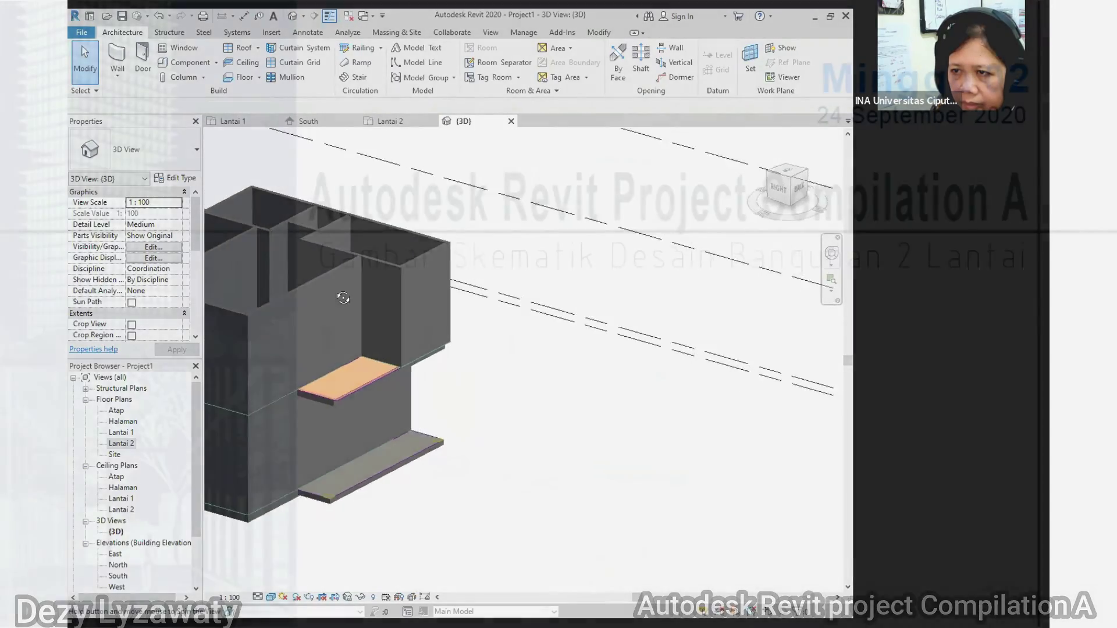